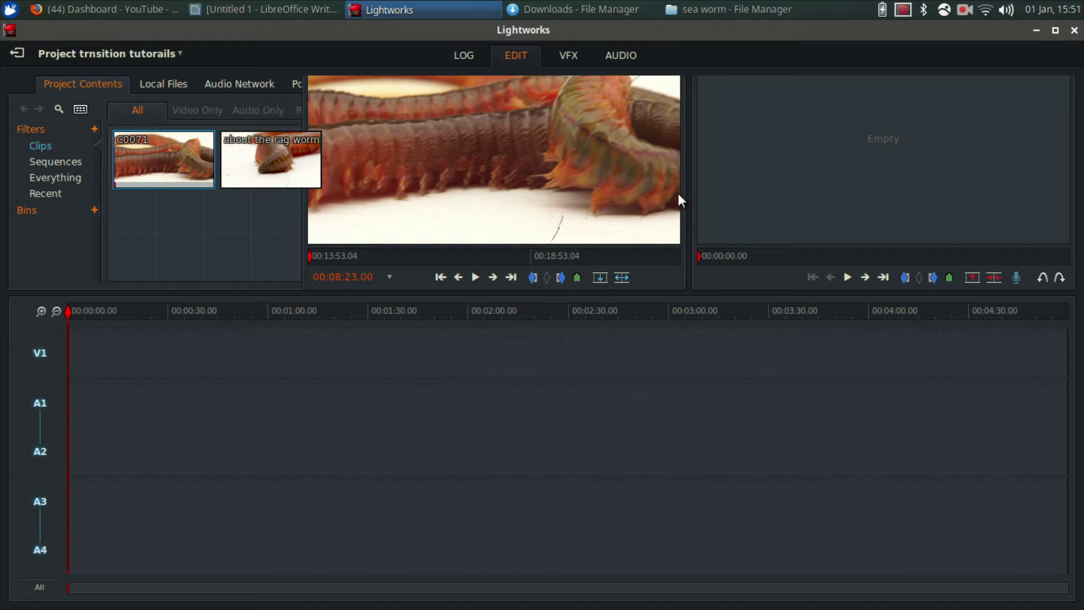
- Preview C0071 and insert three sections back to back, making a sequence of about 00:00:19.11
click(311, 257)
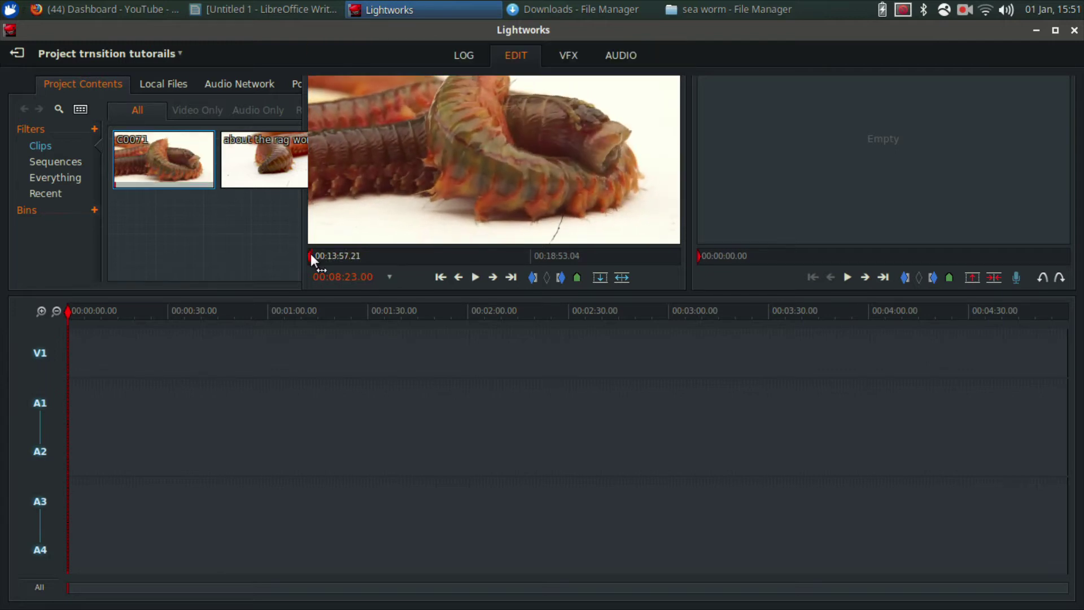
key(space)
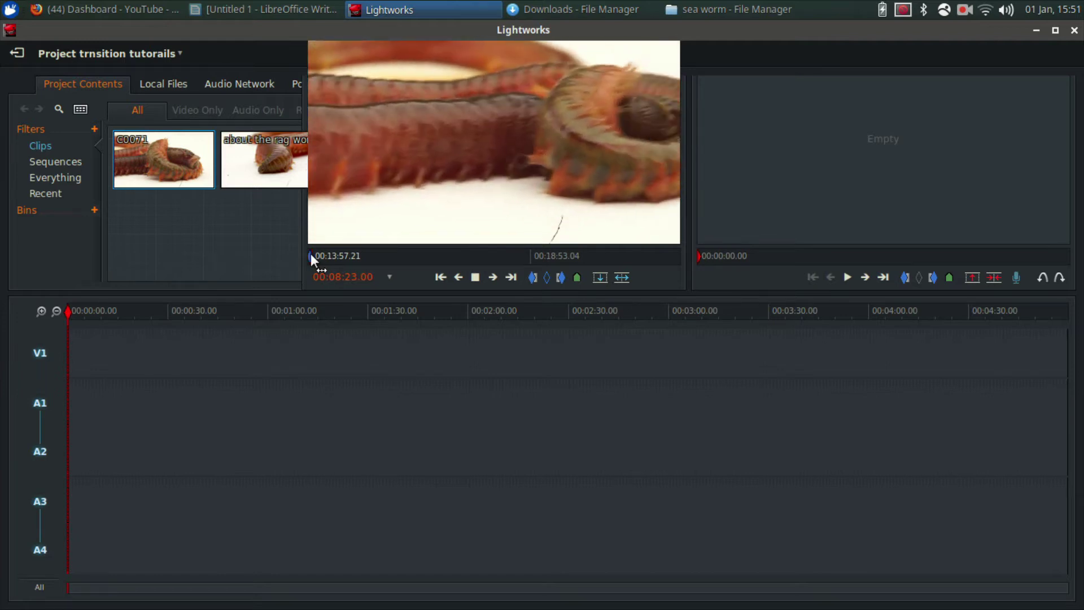
key(space)
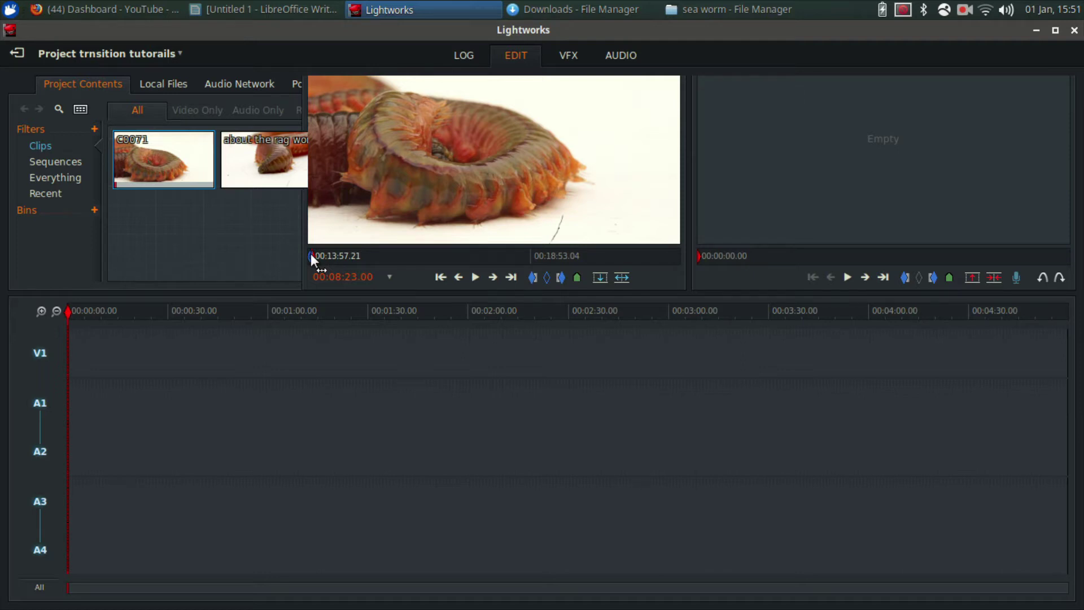
click(599, 278)
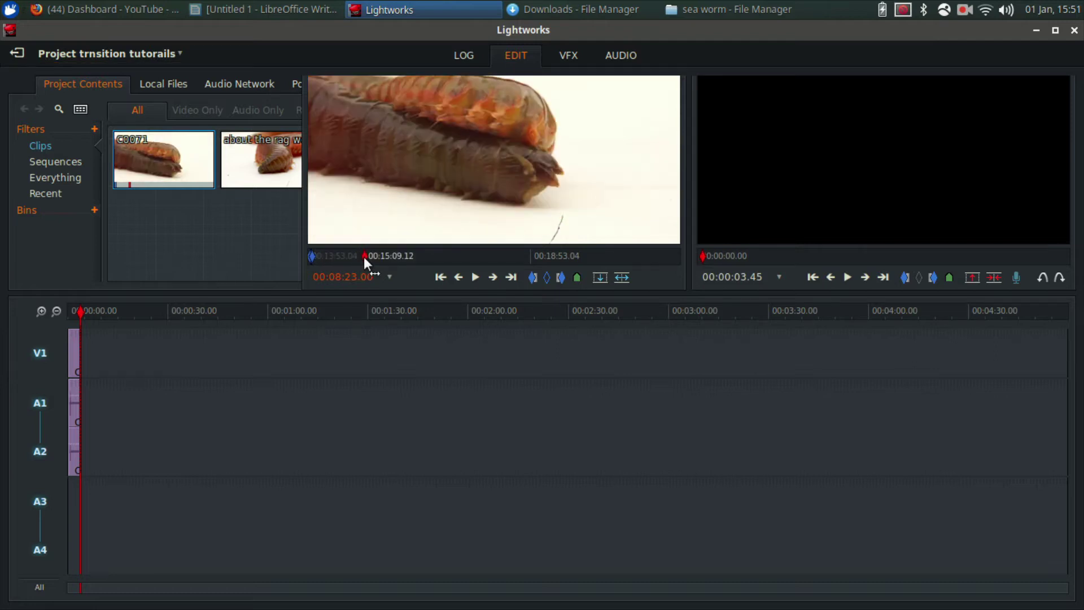
key(space)
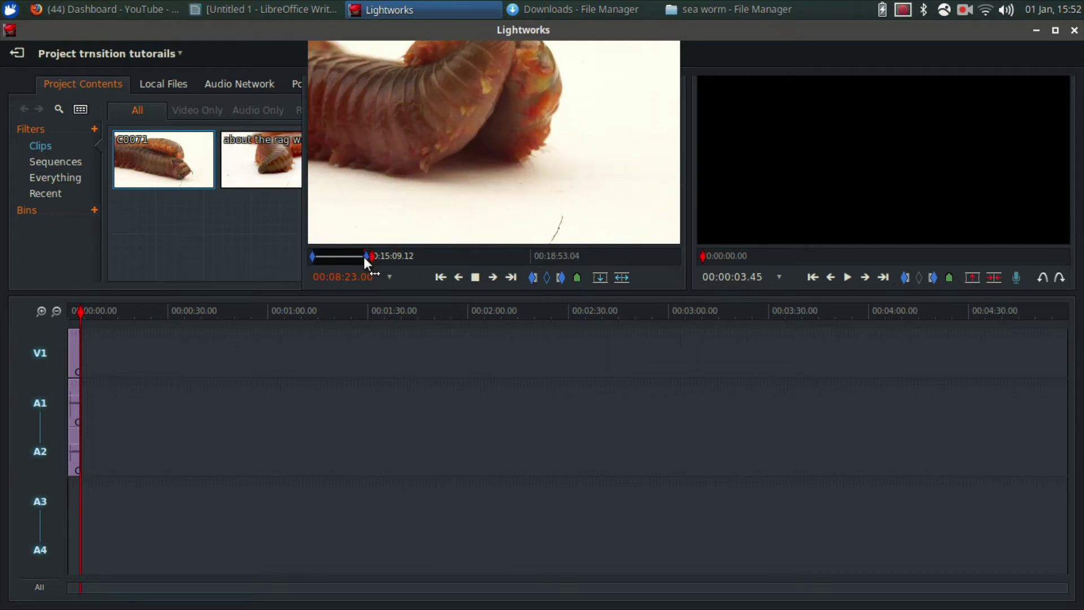
click(366, 260)
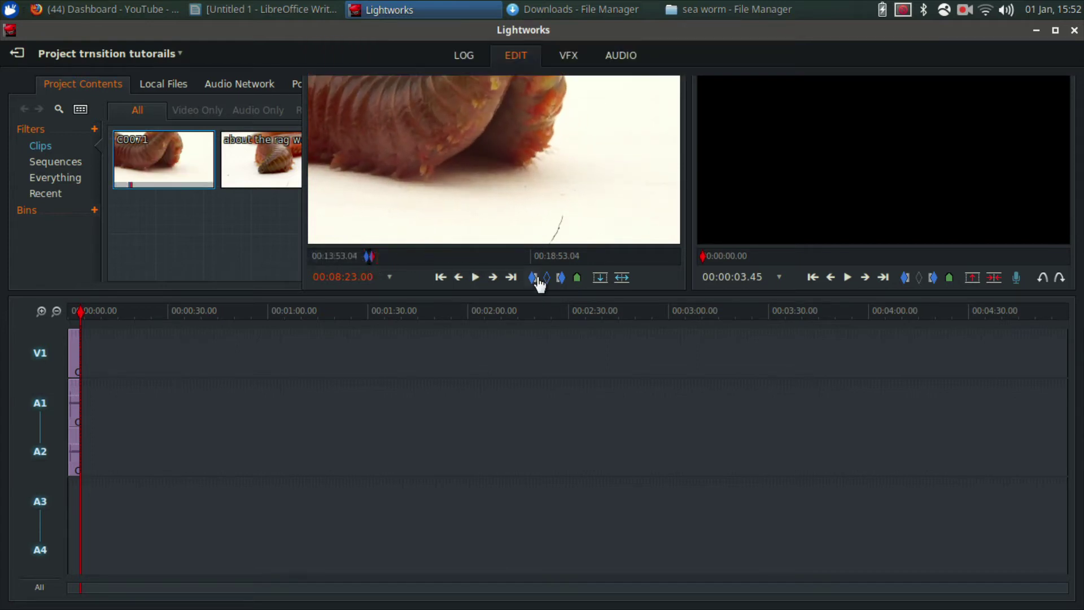
click(619, 278)
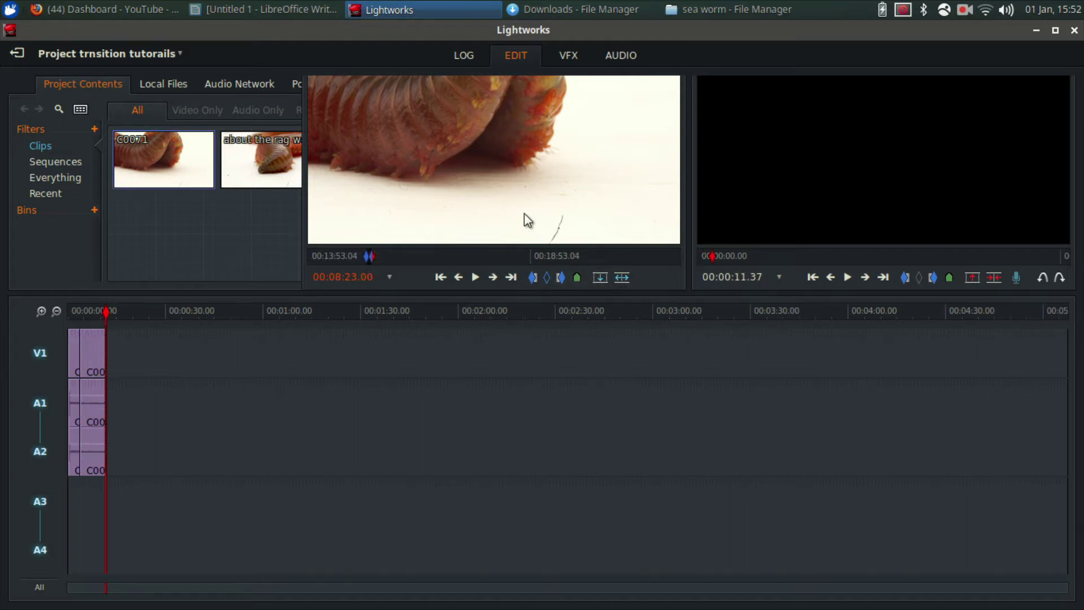
click(415, 252)
key(space)
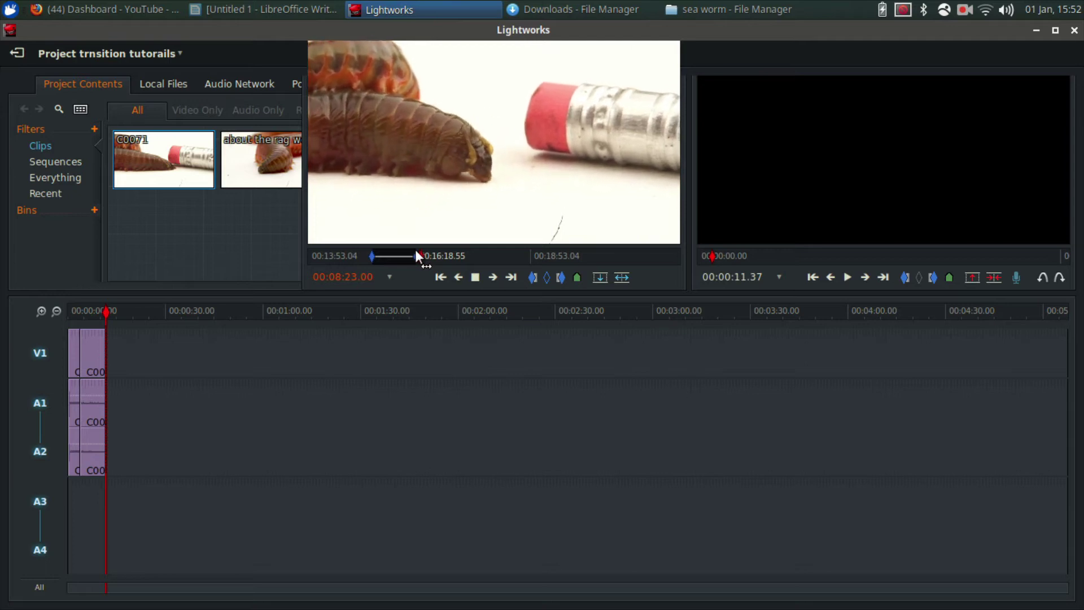
key(space)
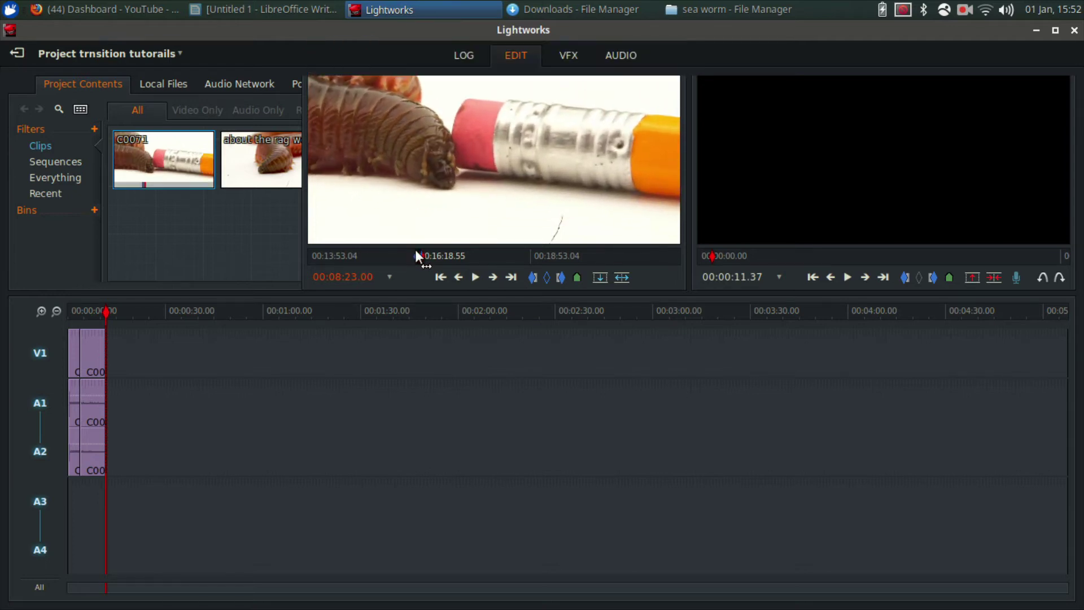
click(599, 277)
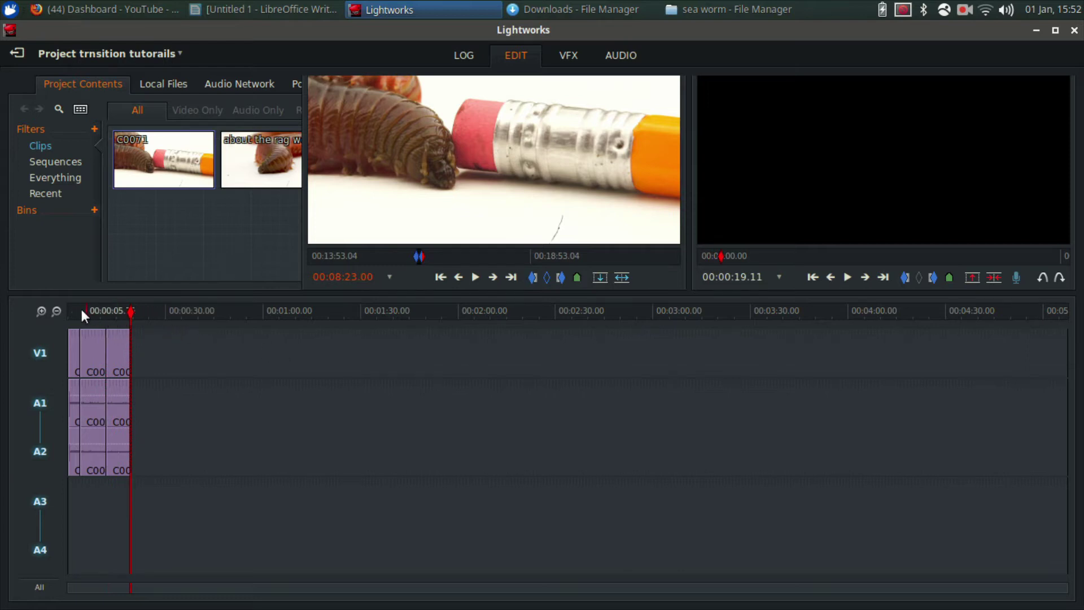
- Zoom the timeline and add a Dissolve at the V1 cut between the second and third clips
click(41, 312)
click(41, 311)
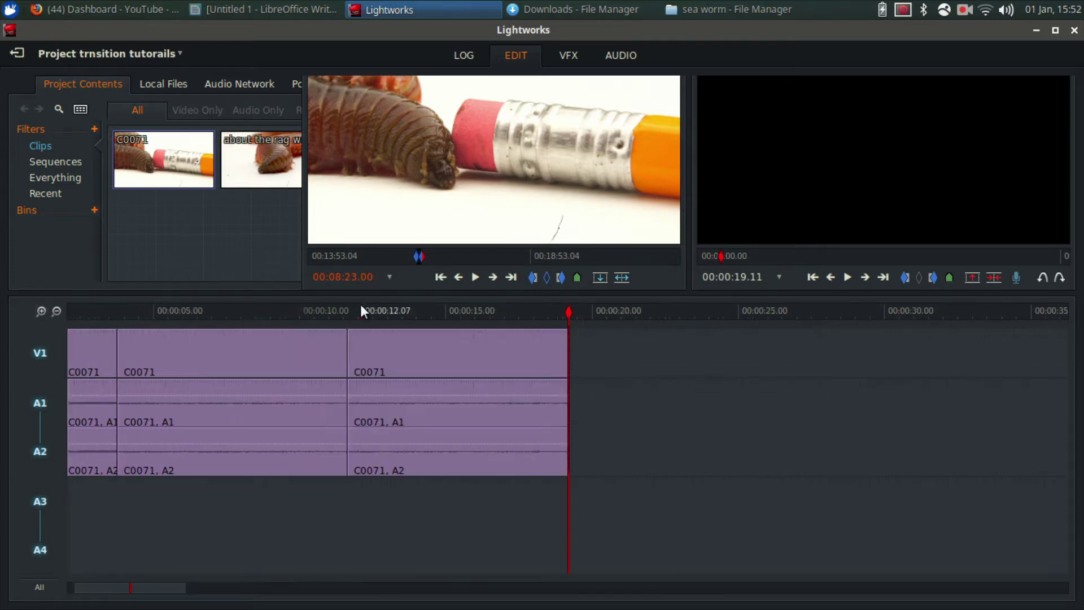
click(329, 311)
drag(329, 309, 368, 310)
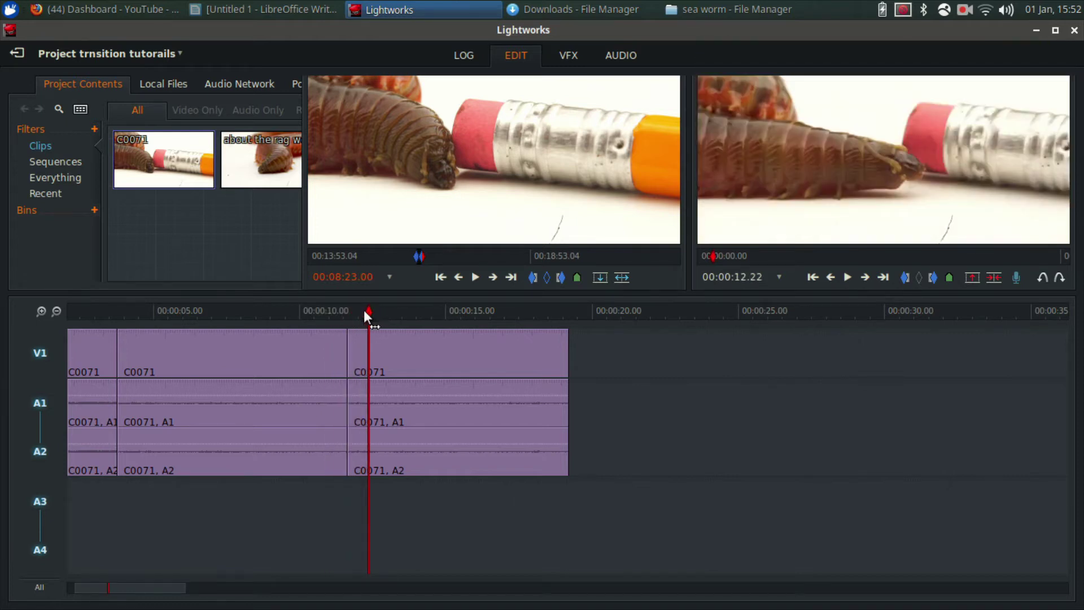
click(349, 340)
click(337, 352)
click(351, 354)
click(351, 355)
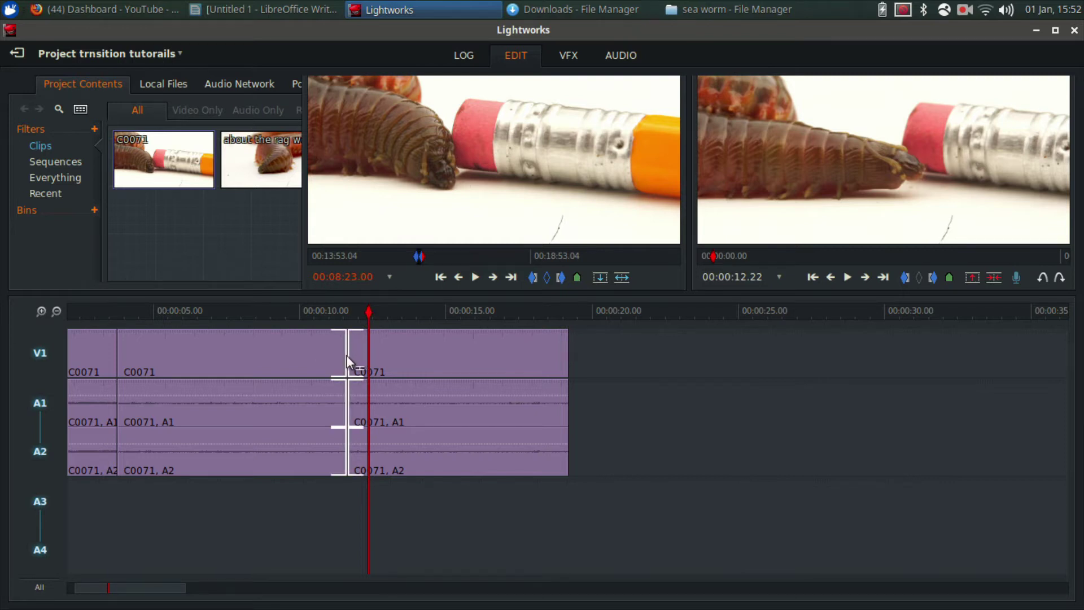
right_click(347, 354)
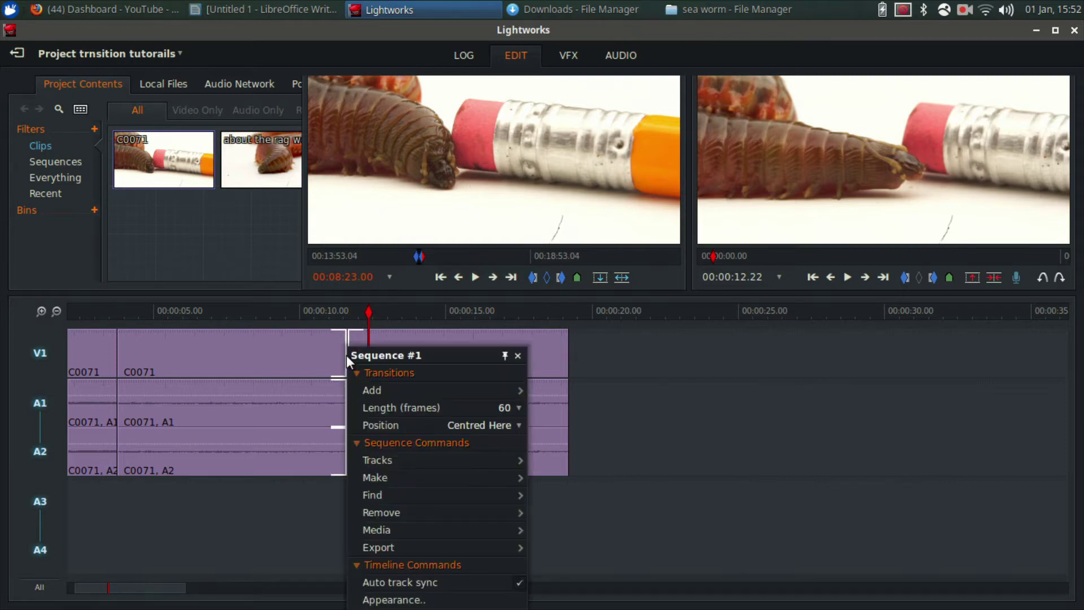
mouse_move(402, 392)
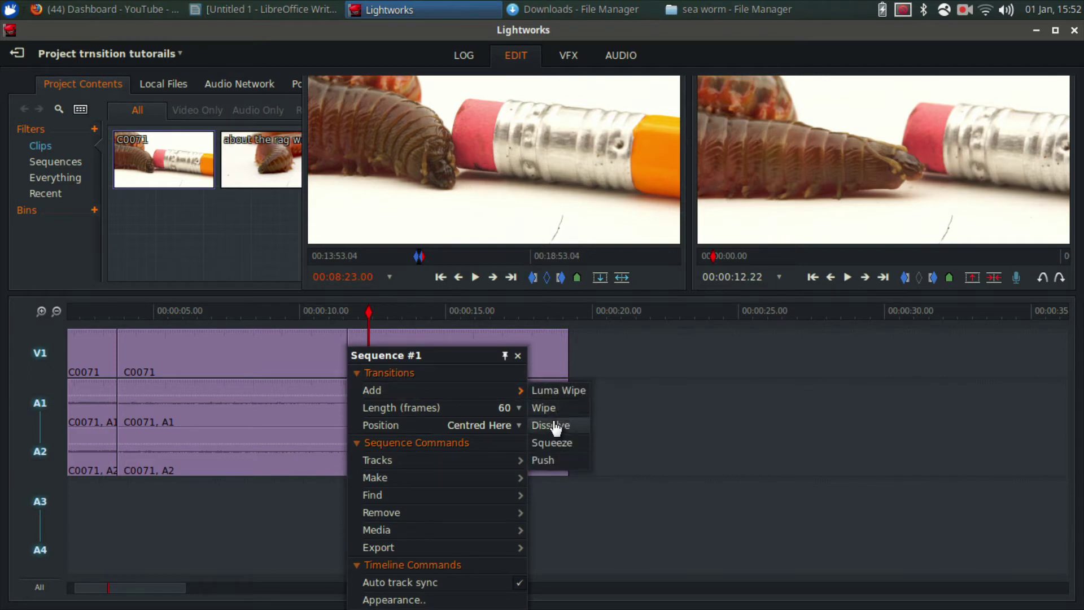
click(554, 426)
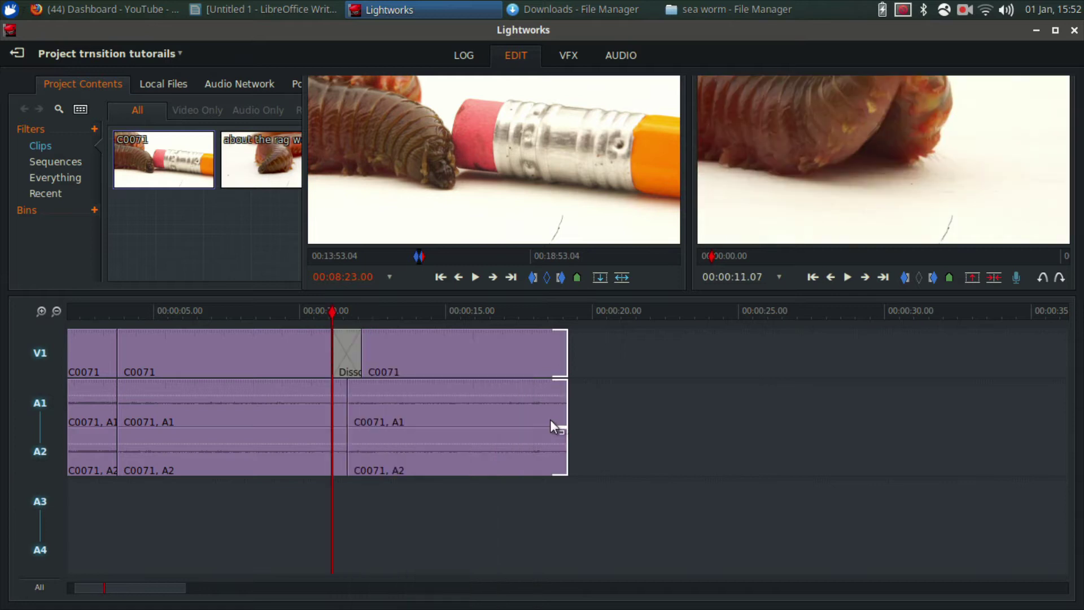
- Play back the dissolve and step through it frame by frame to review it
click(306, 314)
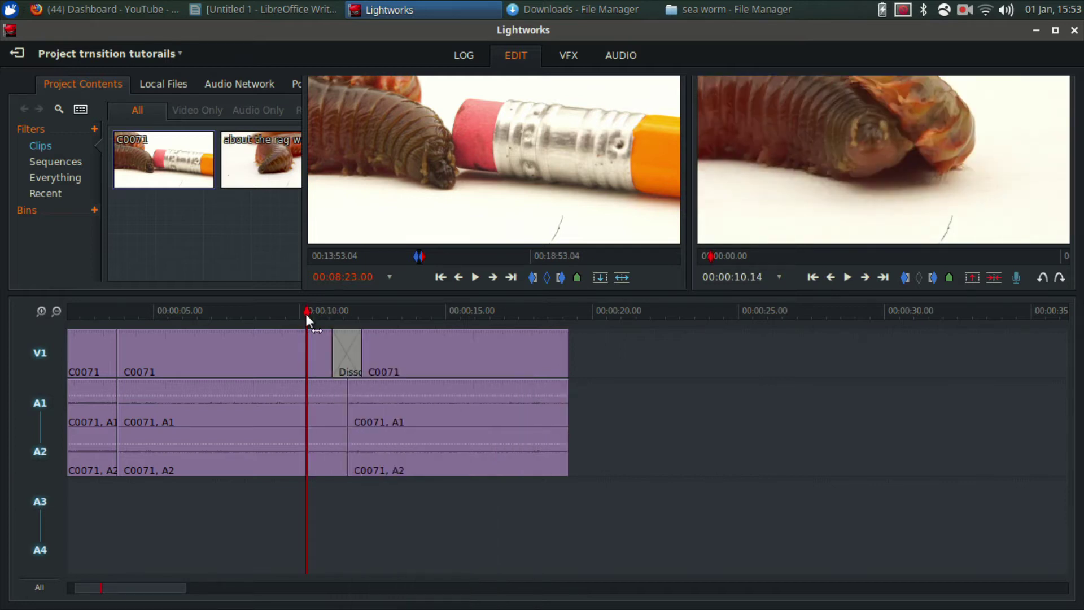
key(space)
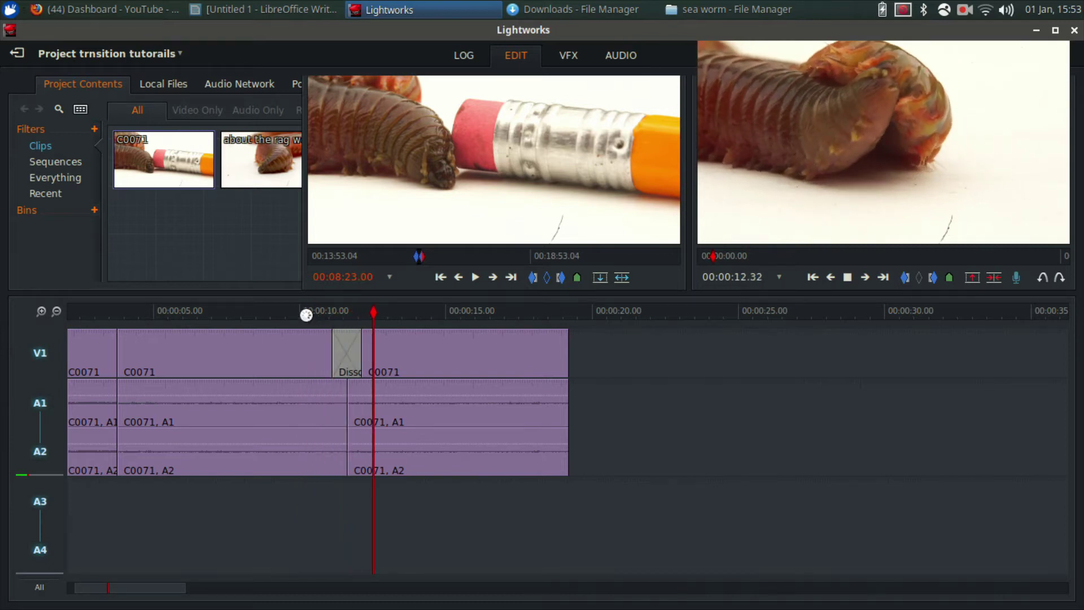
key(space)
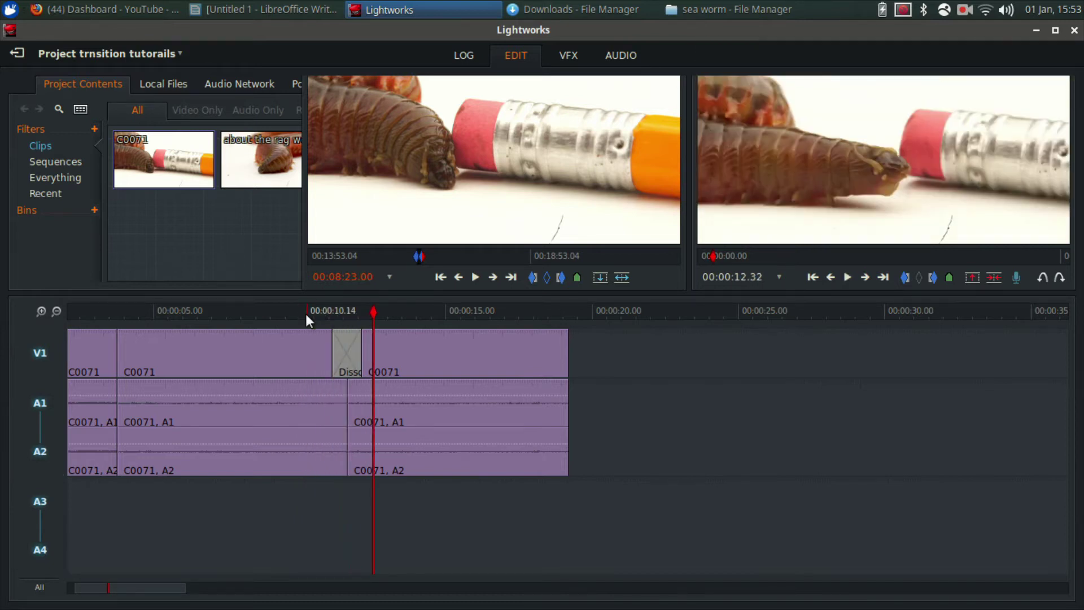
click(306, 313)
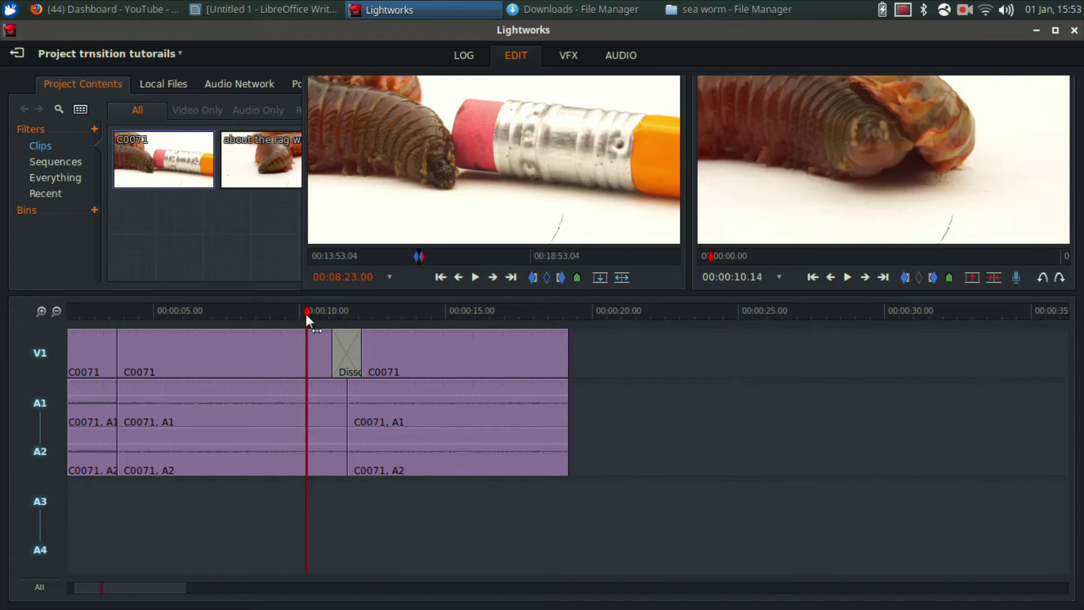
key(space)
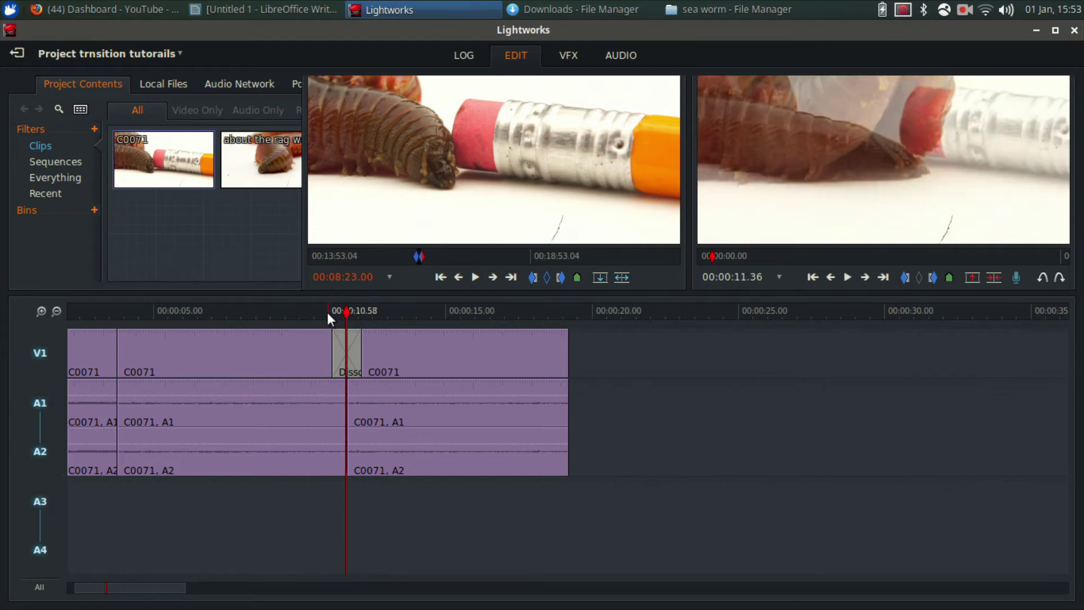
key(Right)
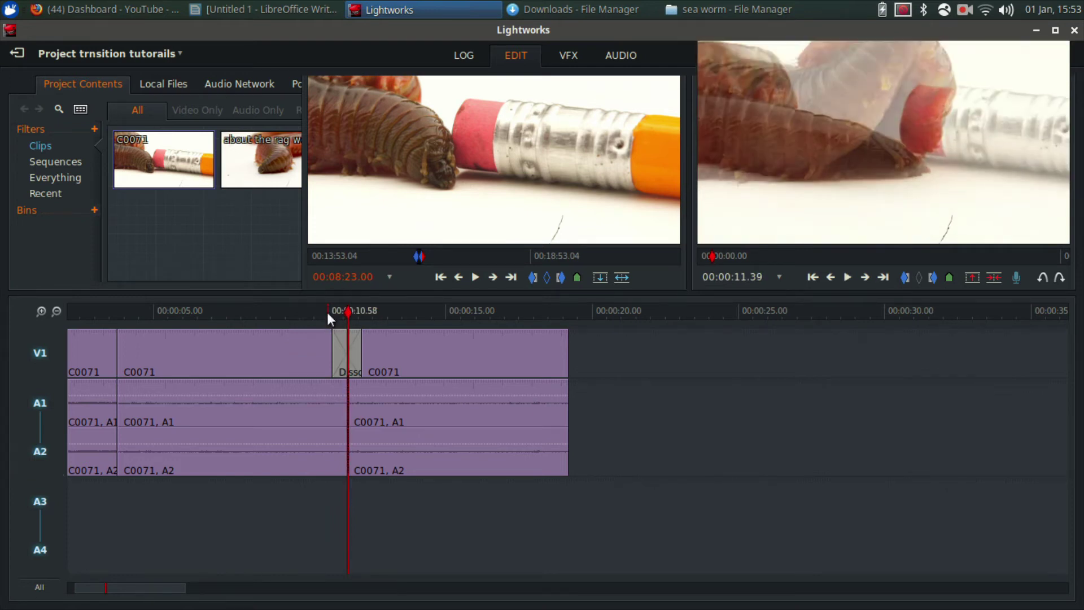
key(Right)
key(Right)
key(Right)
key(Right)
key(Right)
key(Right)
key(Right)
key(Right)
key(Right)
key(Right)
key(Right)
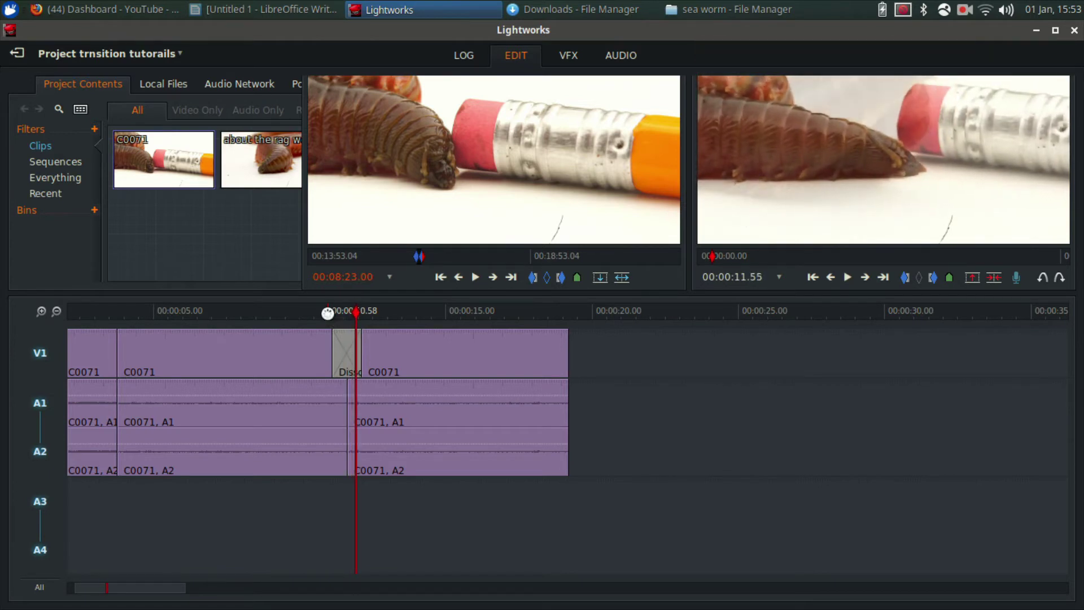
key(Left)
key(Left)
key(Left)
key(Left)
key(Left)
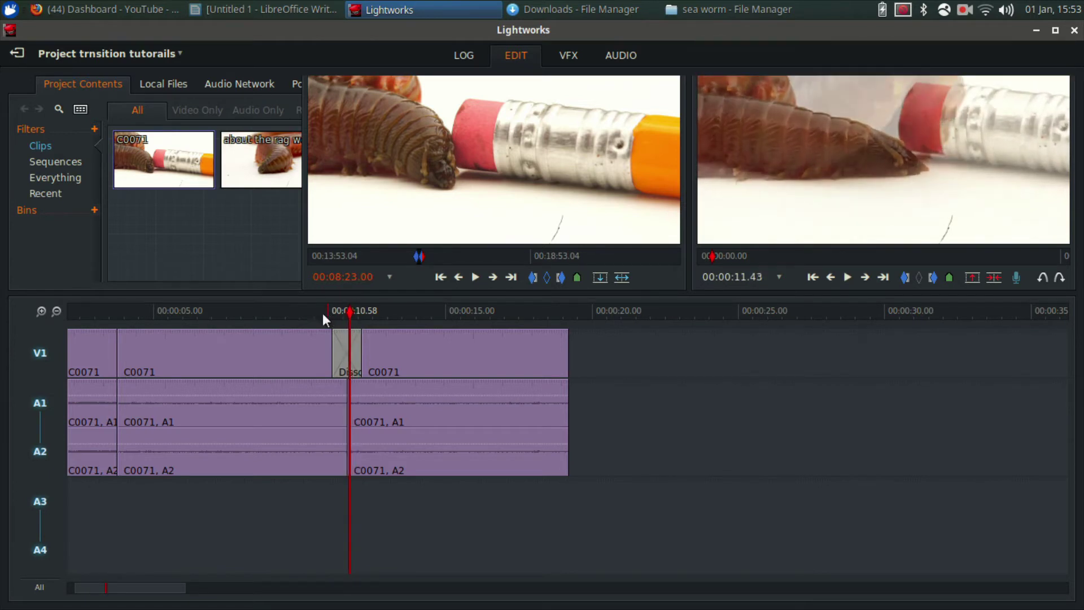
- Add a Squeeze transition at the first cut and play it back
right_click(115, 343)
mouse_move(175, 390)
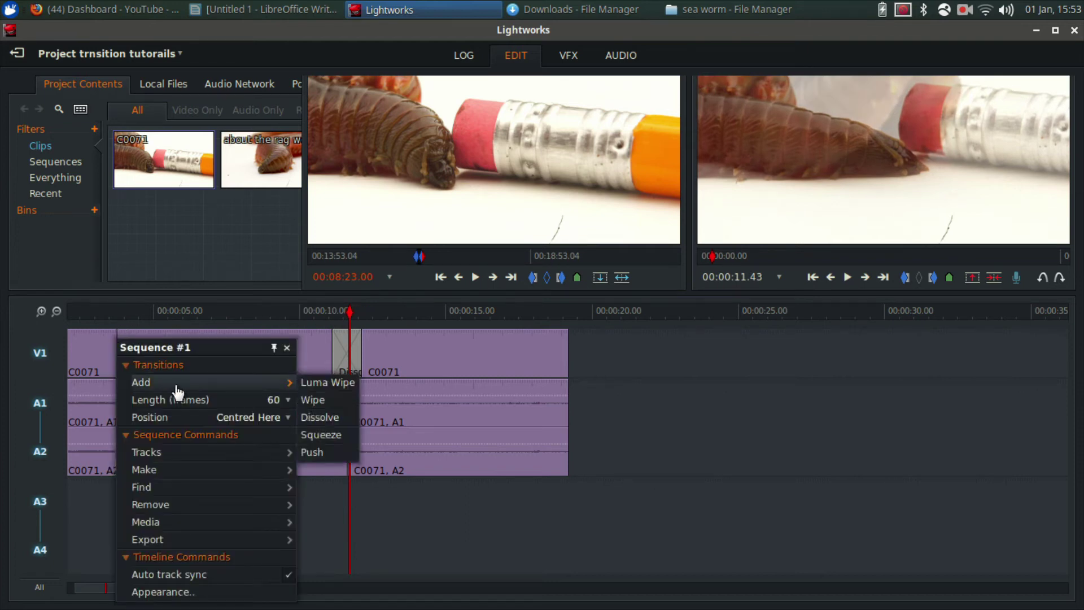
click(322, 435)
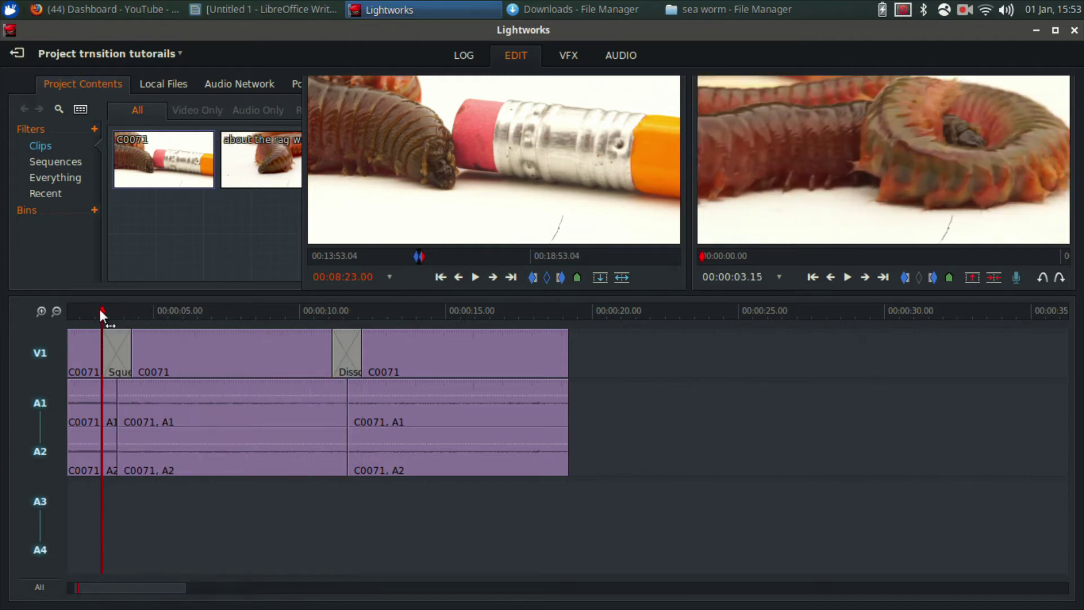
key(space)
key(space)
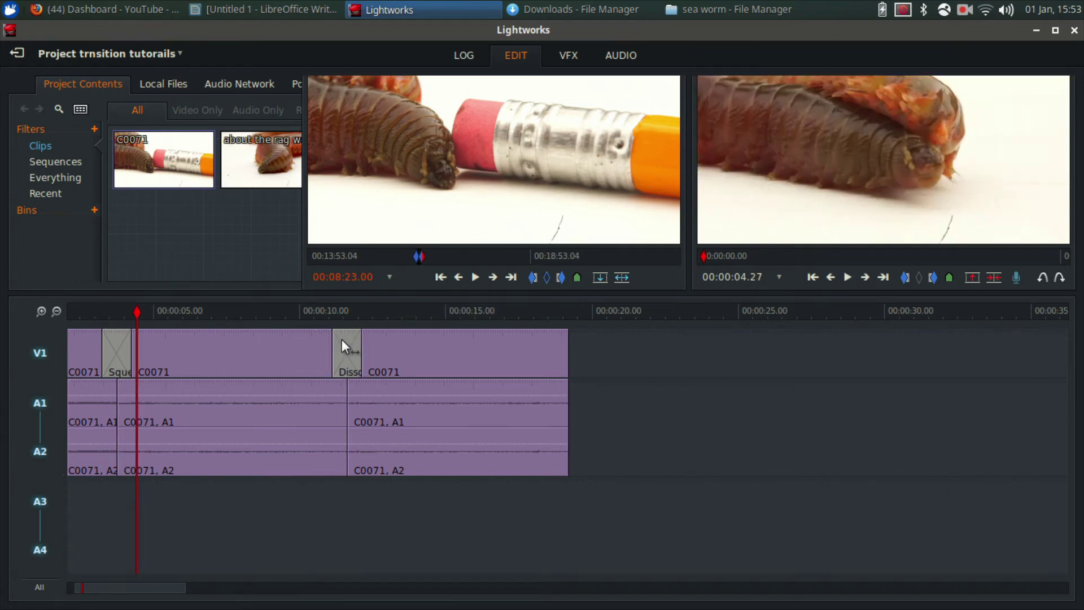
- Replace the Dissolve with a 30-frame Push transition centred on the cut
right_click(342, 341)
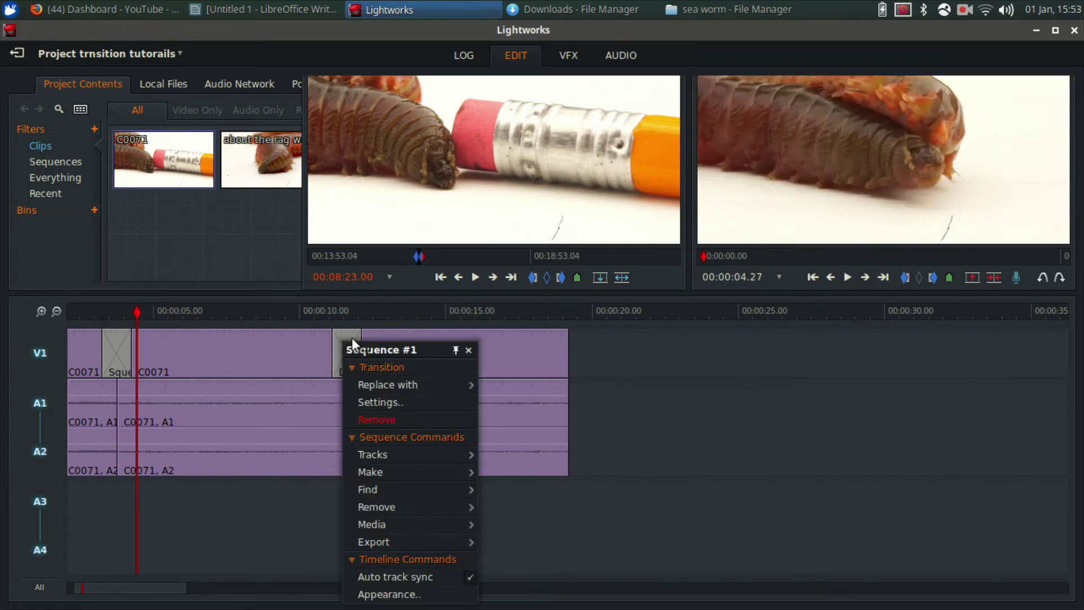
click(386, 419)
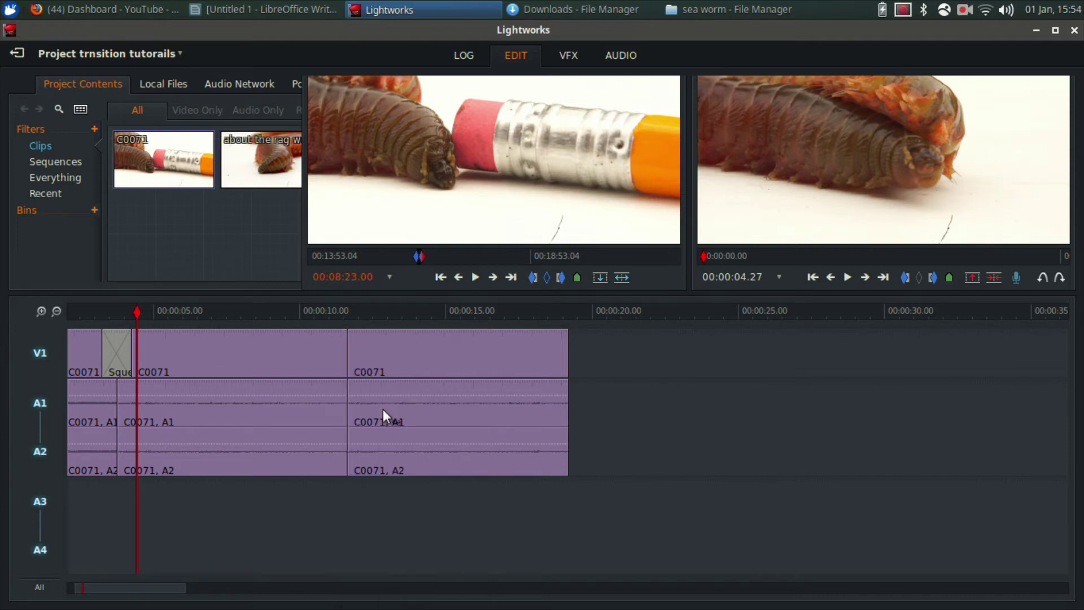
right_click(344, 350)
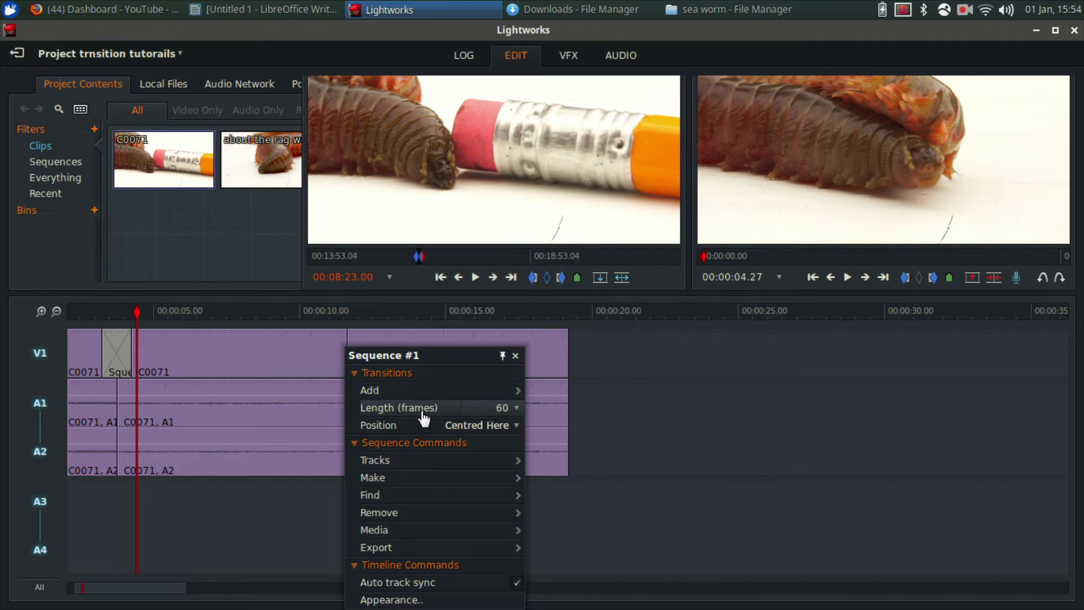
click(501, 411)
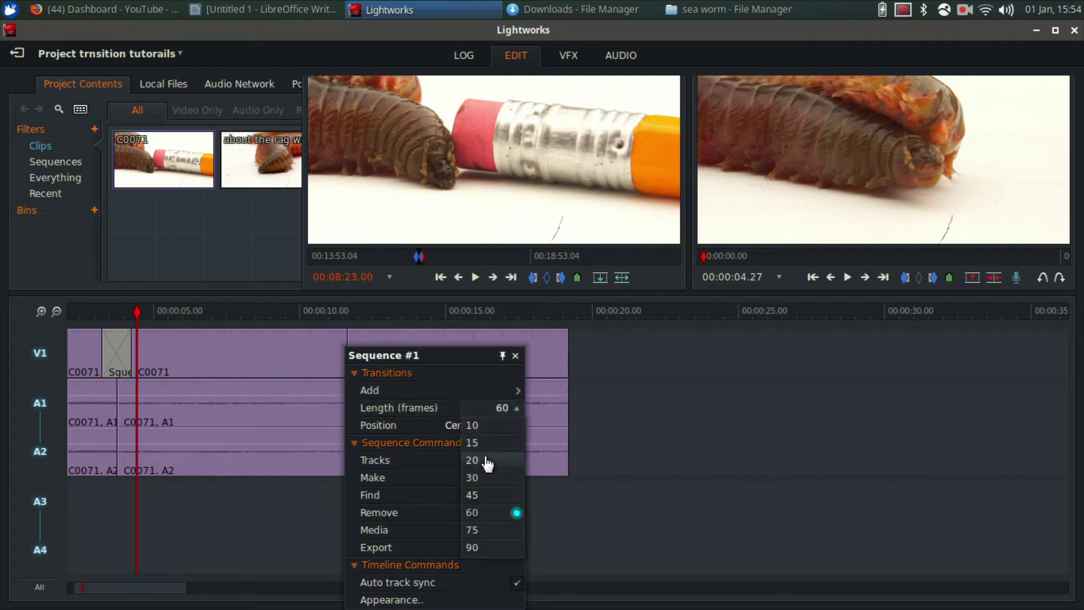
click(479, 480)
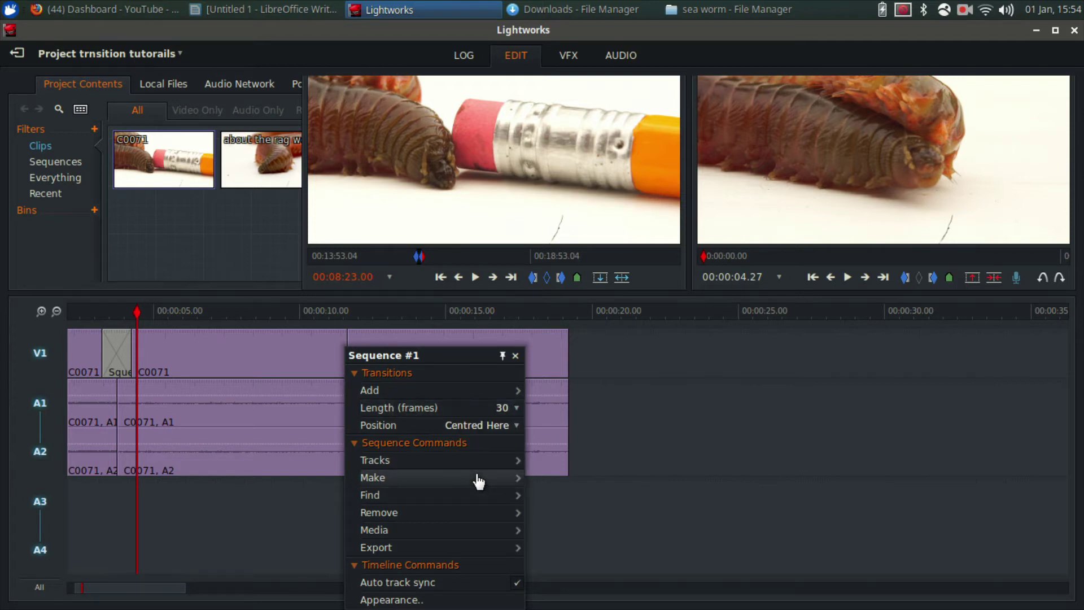
click(485, 427)
click(488, 429)
mouse_move(518, 391)
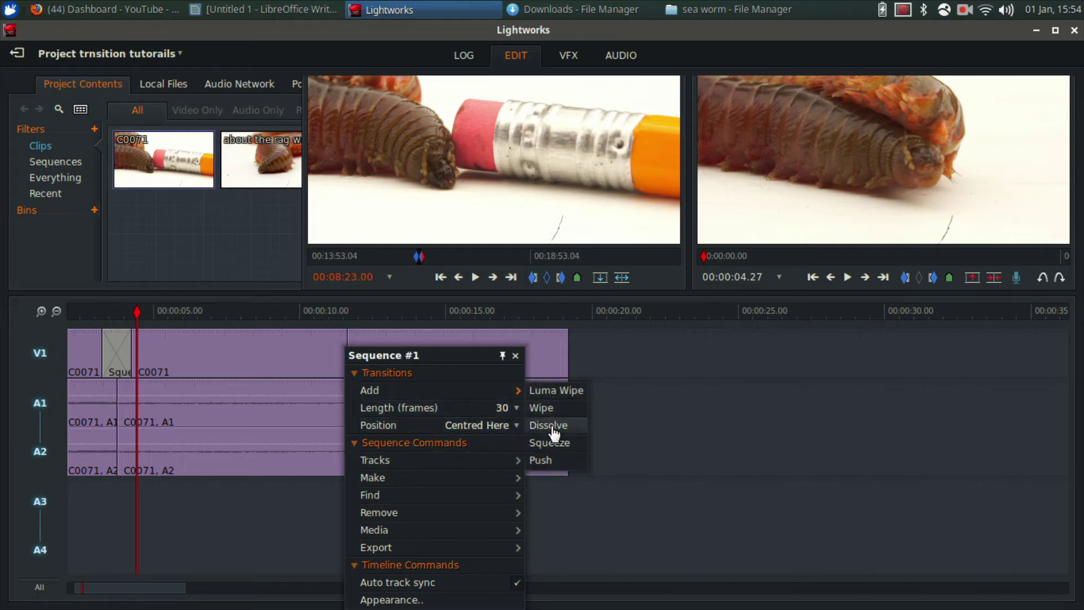
click(546, 459)
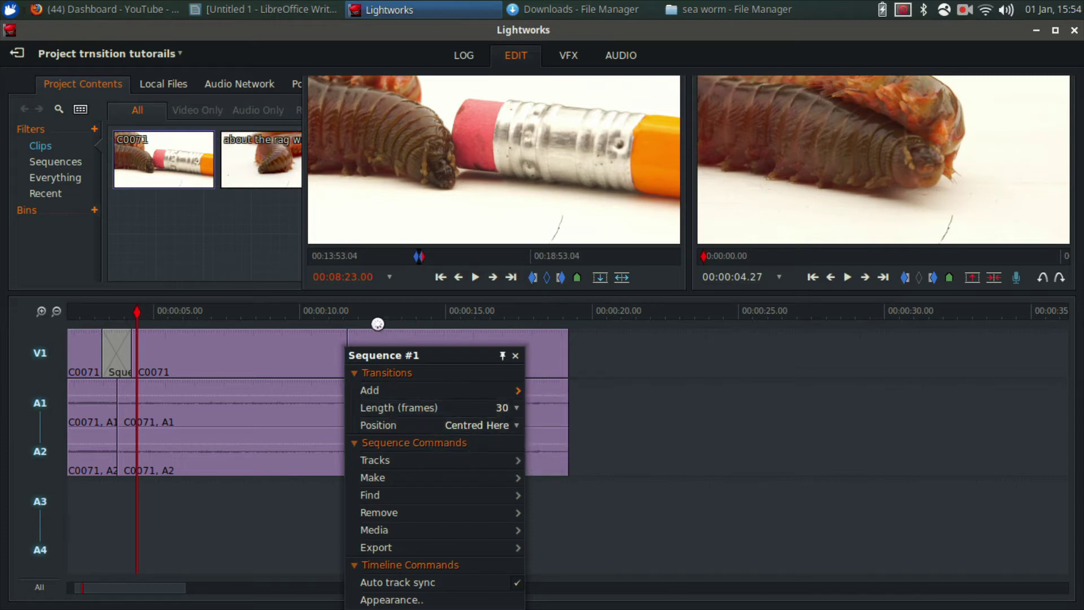
- Play back the Push transition and park the playhead at 13.56
click(337, 310)
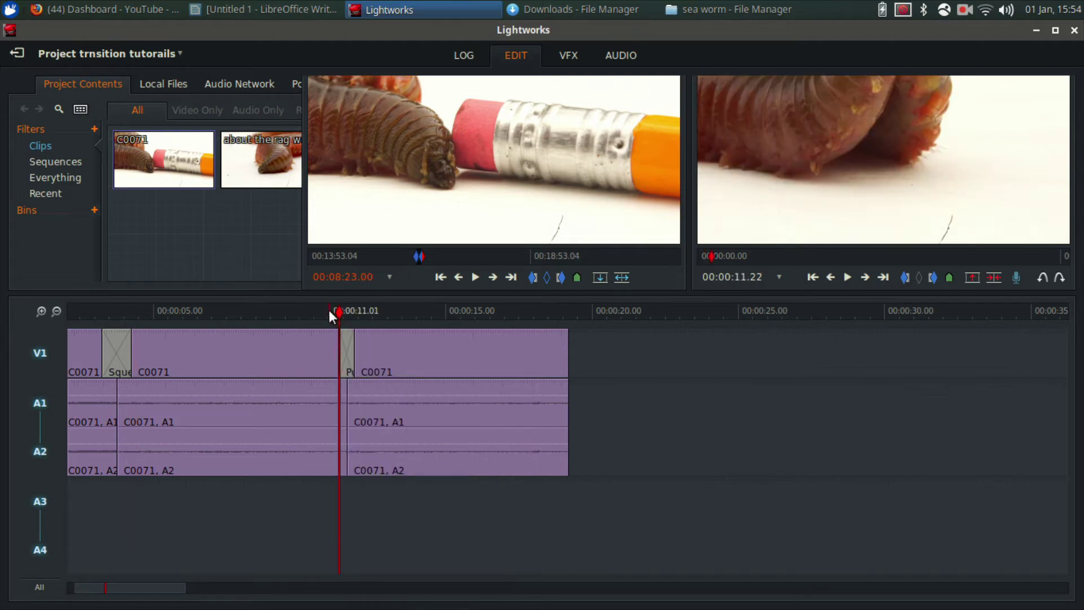
key(space)
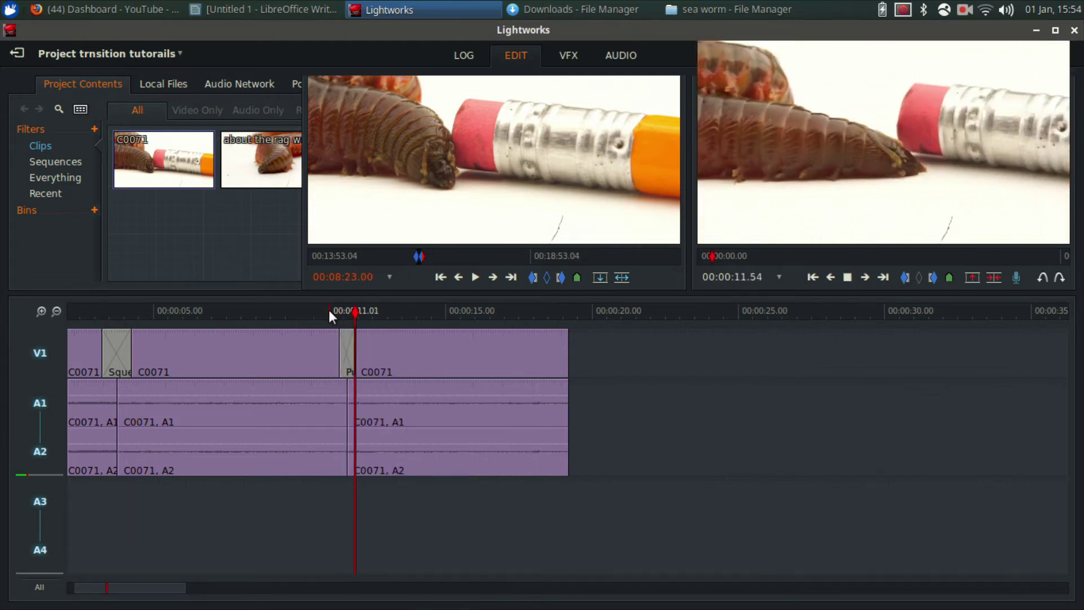
key(space)
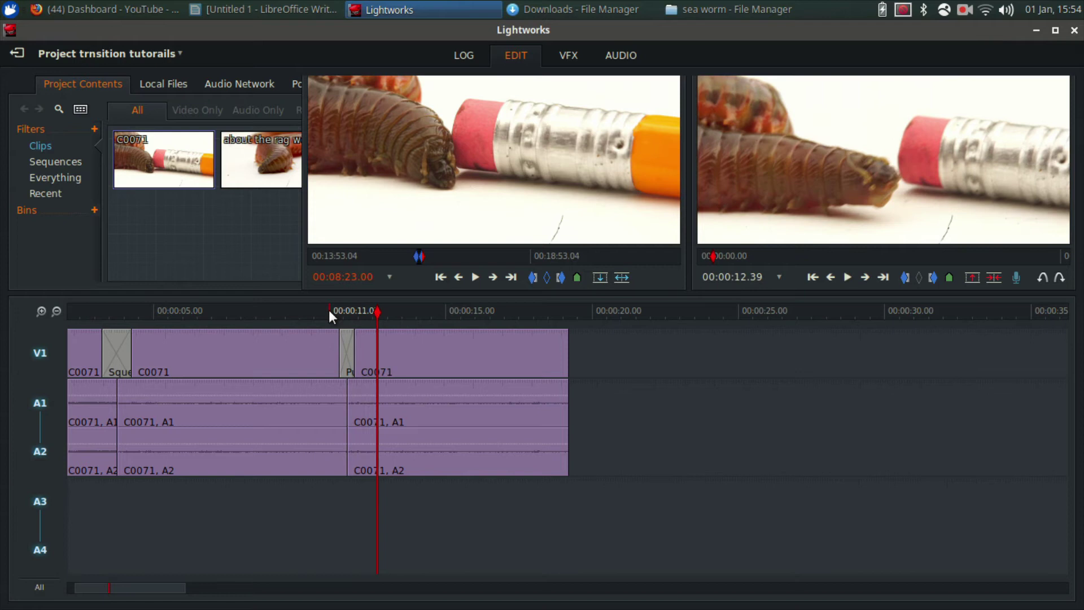
click(408, 308)
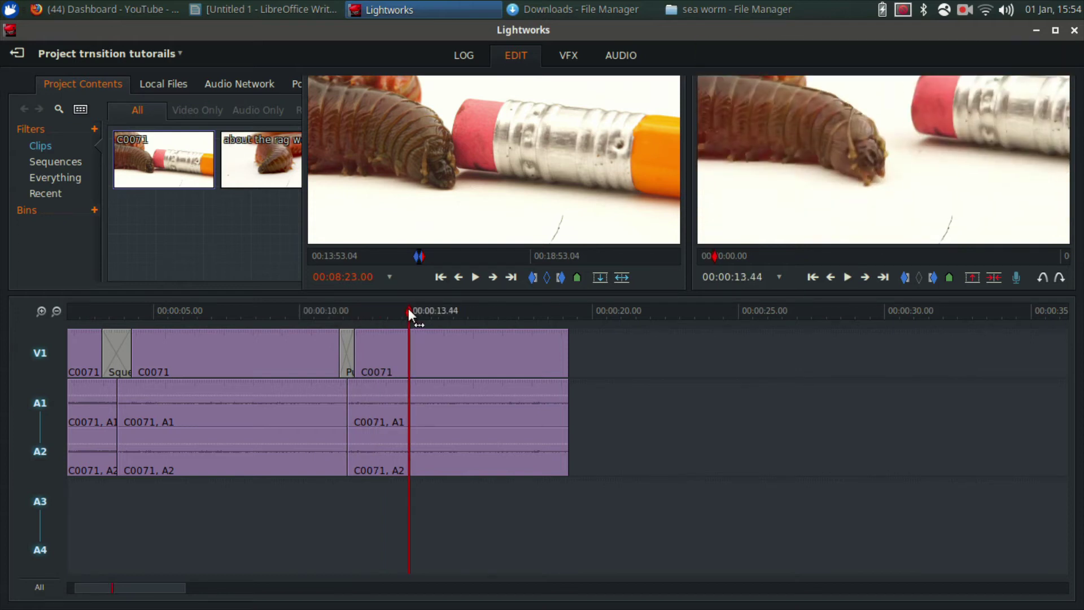
click(357, 387)
click(363, 388)
click(417, 310)
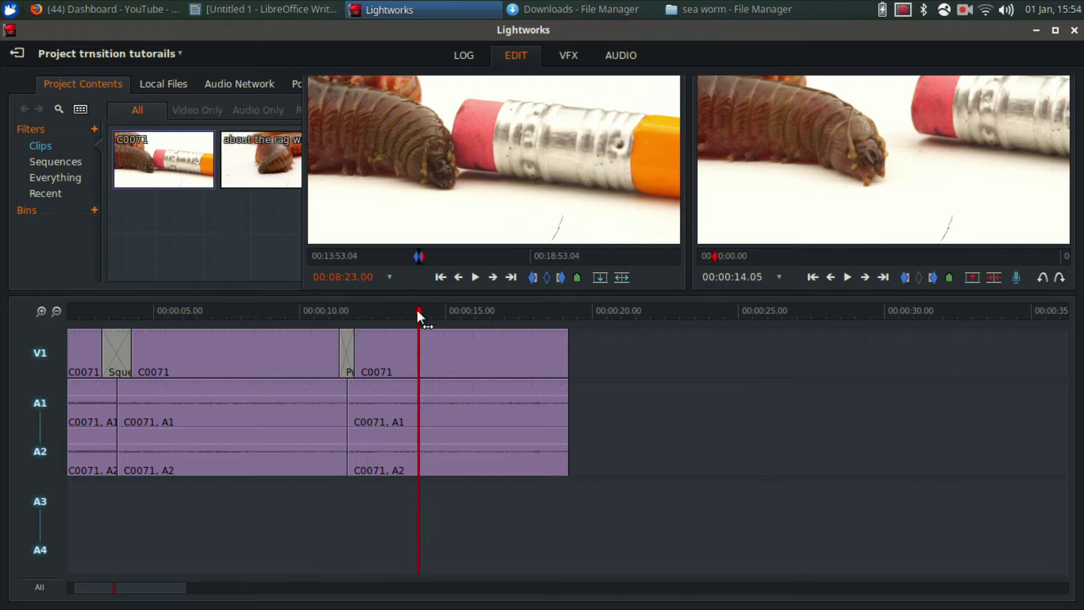
click(568, 56)
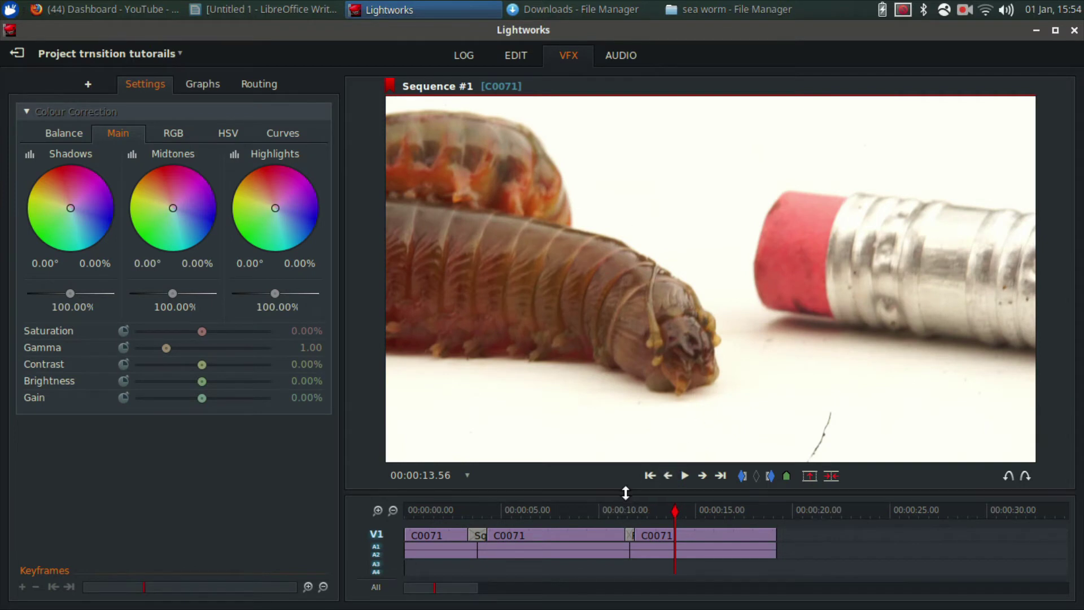
- Raise C0071's saturation to 47.31% and lower its brightness to -8.98%
drag(626, 493, 644, 368)
drag(633, 442, 691, 480)
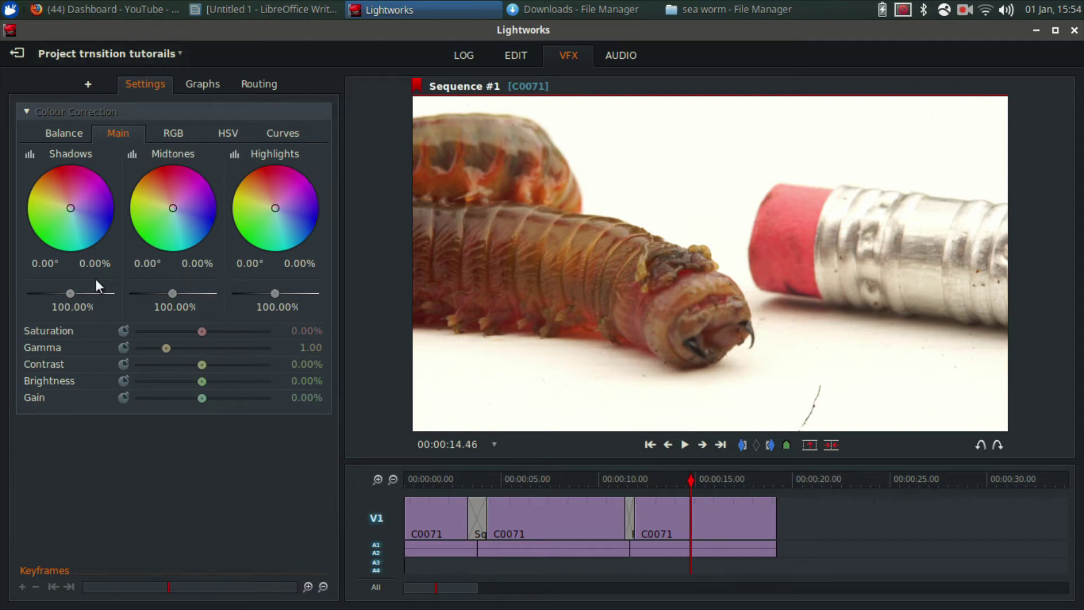
drag(202, 332, 232, 332)
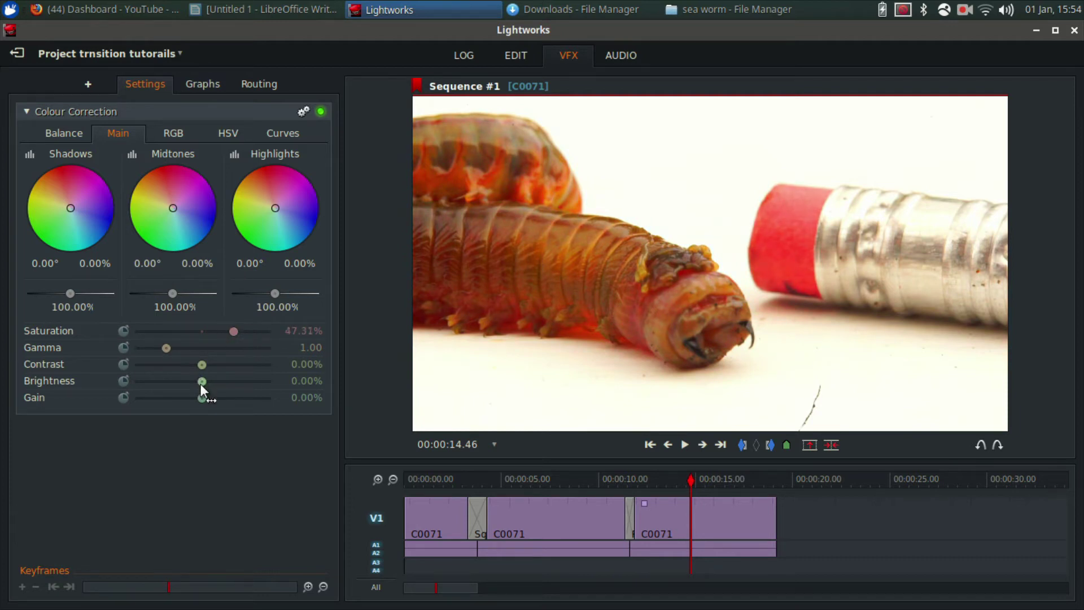
mouse_move(201, 383)
mouse_down()
mouse_move(174, 381)
mouse_move(195, 381)
mouse_up()
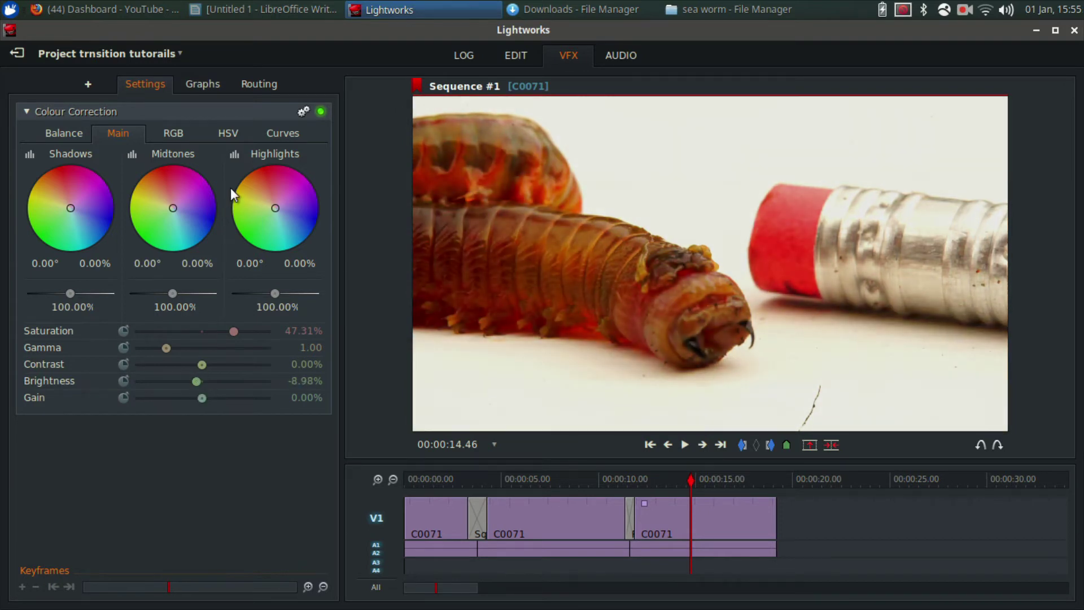
- On the RGB tab, set red gamma to 0.99 and red brightness to 1.80%
click(174, 129)
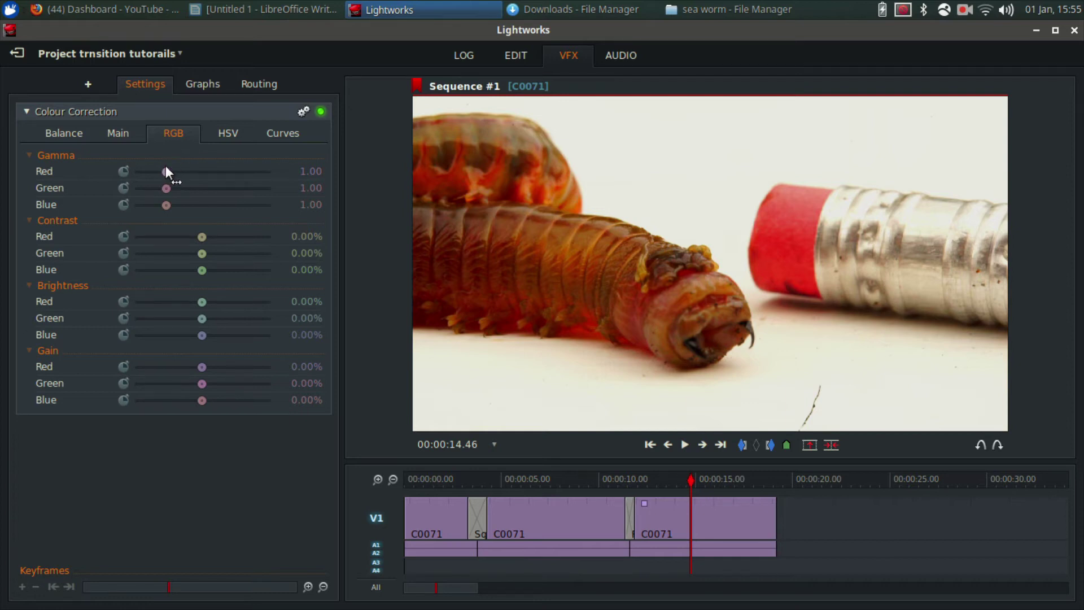
mouse_move(162, 171)
mouse_down()
mouse_move(178, 174)
mouse_move(160, 171)
mouse_up()
drag(203, 303, 205, 305)
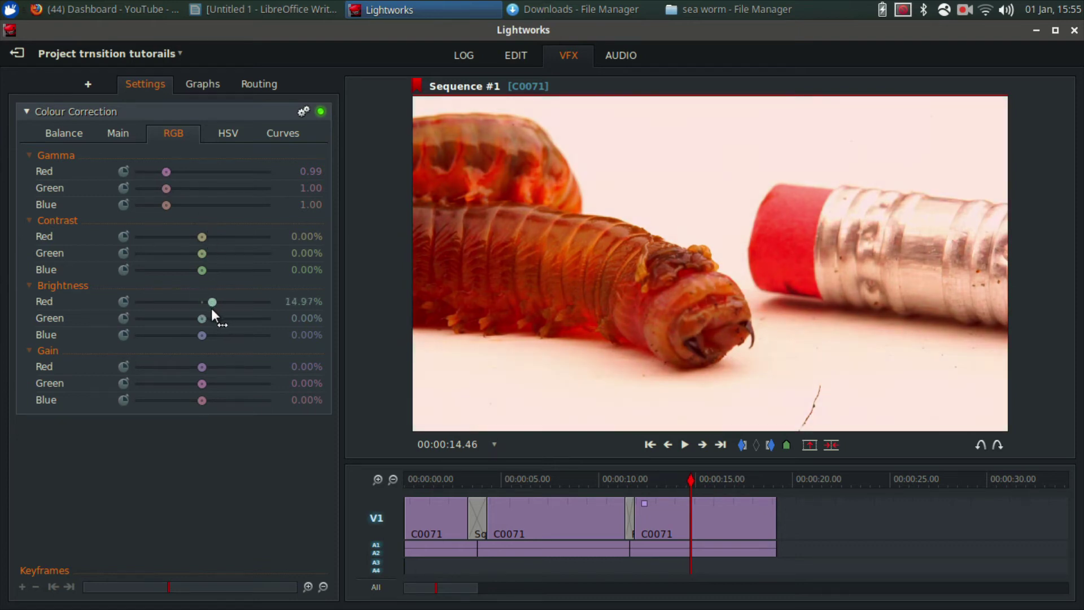
drag(210, 314, 204, 314)
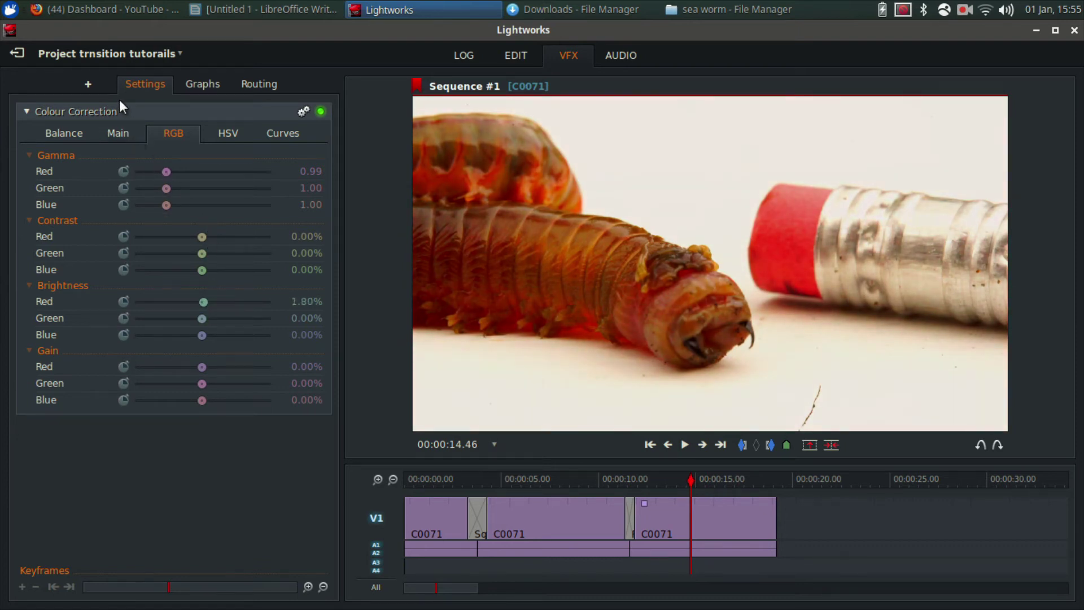
- Apply the 3D DVE effect from the DVE category to the current C0071 clip
click(88, 86)
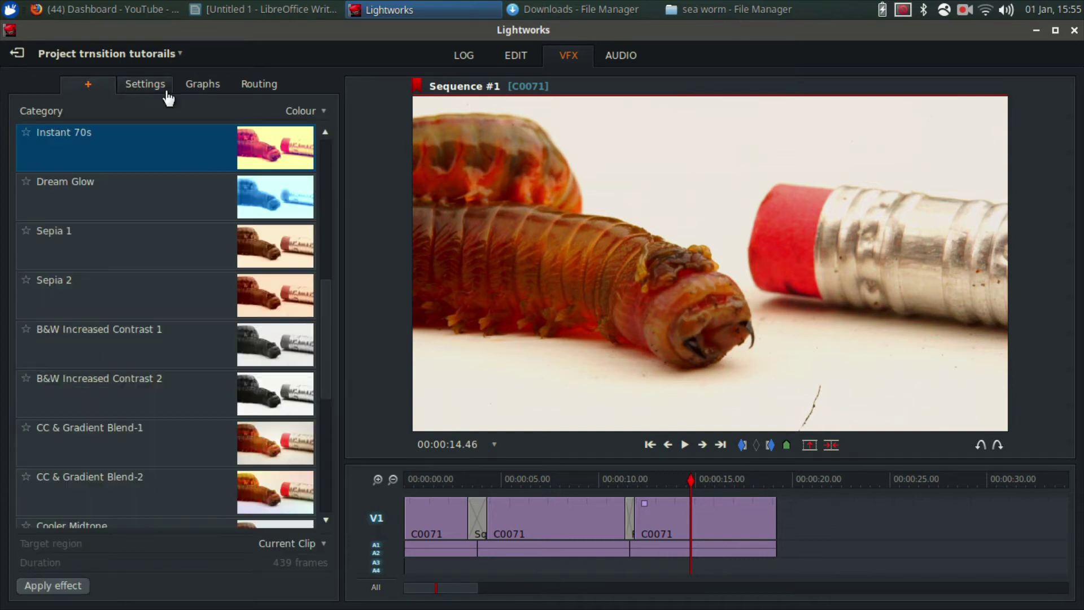
click(309, 115)
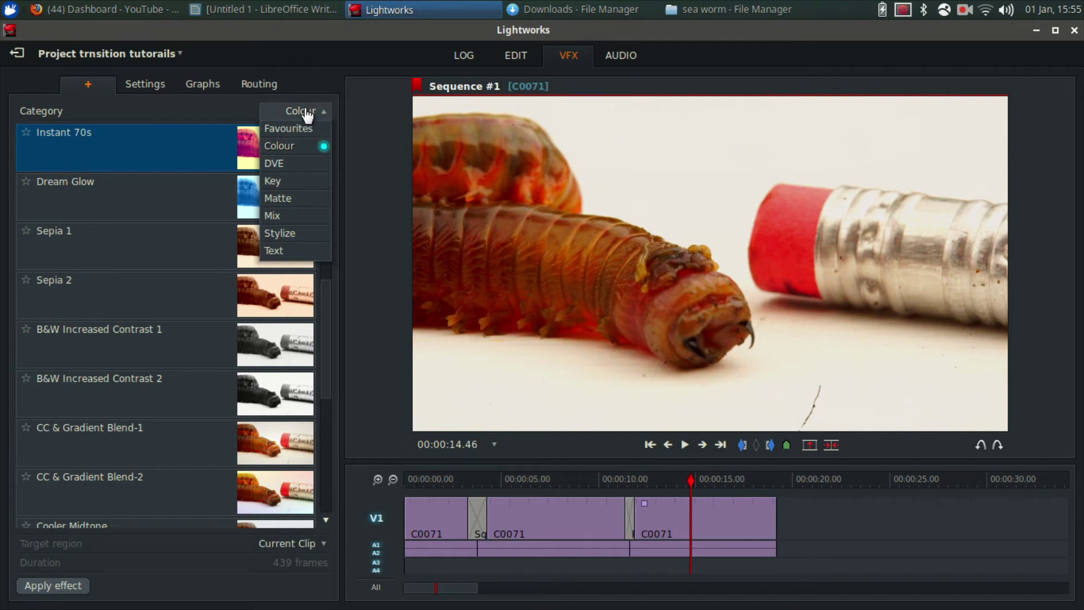
click(274, 163)
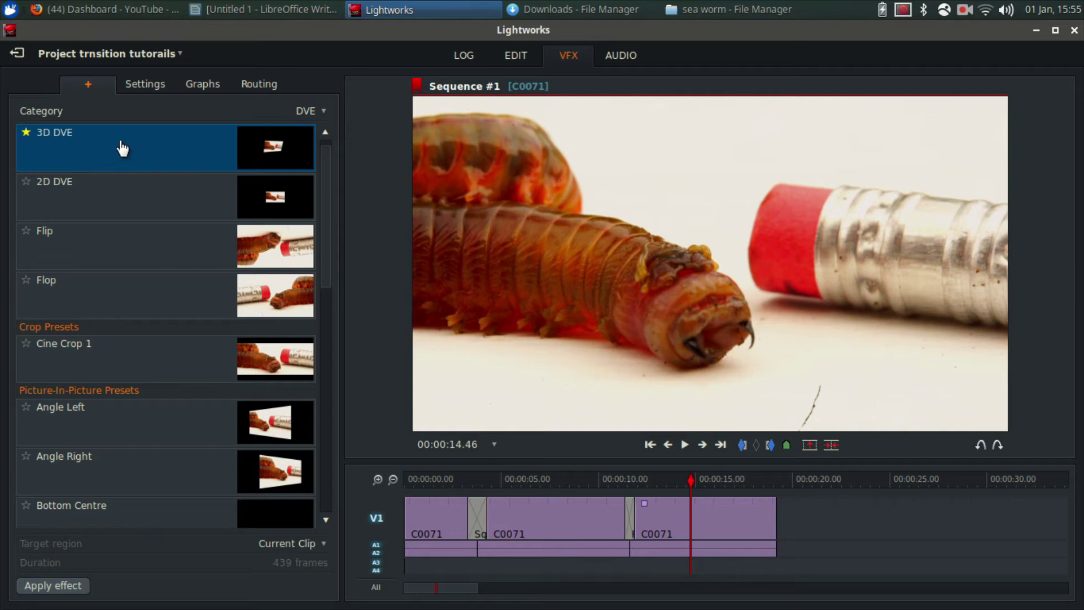
click(317, 546)
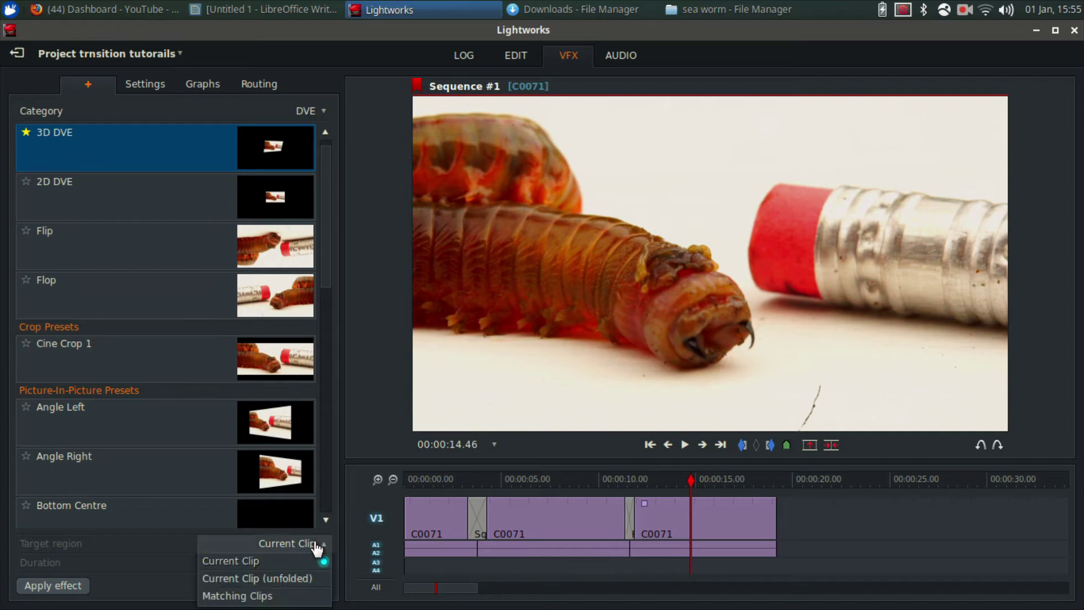
click(257, 563)
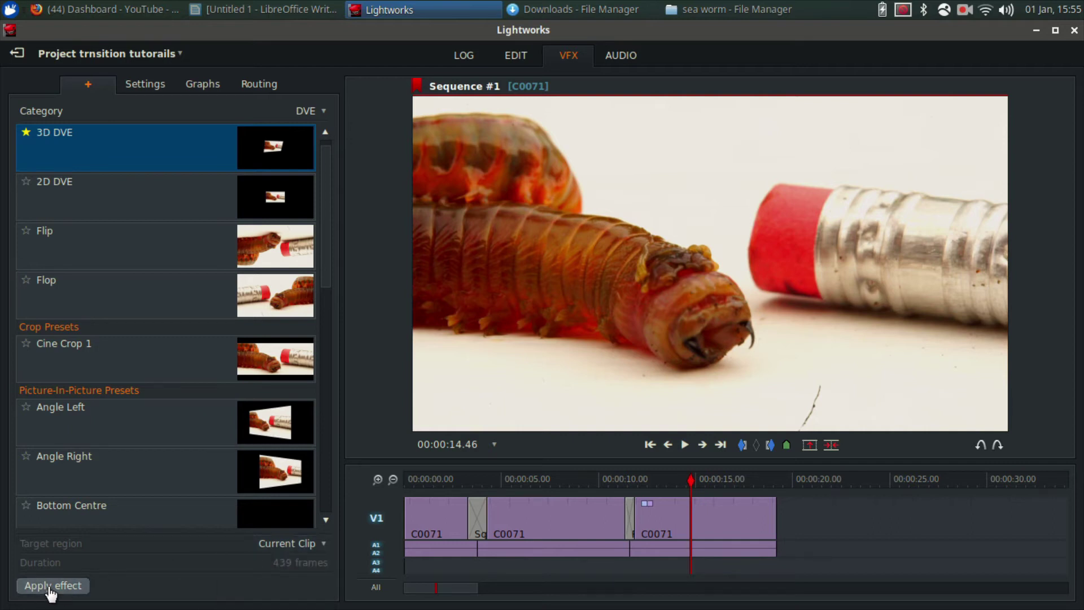
click(50, 586)
- Set 3D DVE rotation to 338.20°/30.96°/336.37° and pivot X to 25.85%, leaving crop at zero
drag(690, 476, 693, 480)
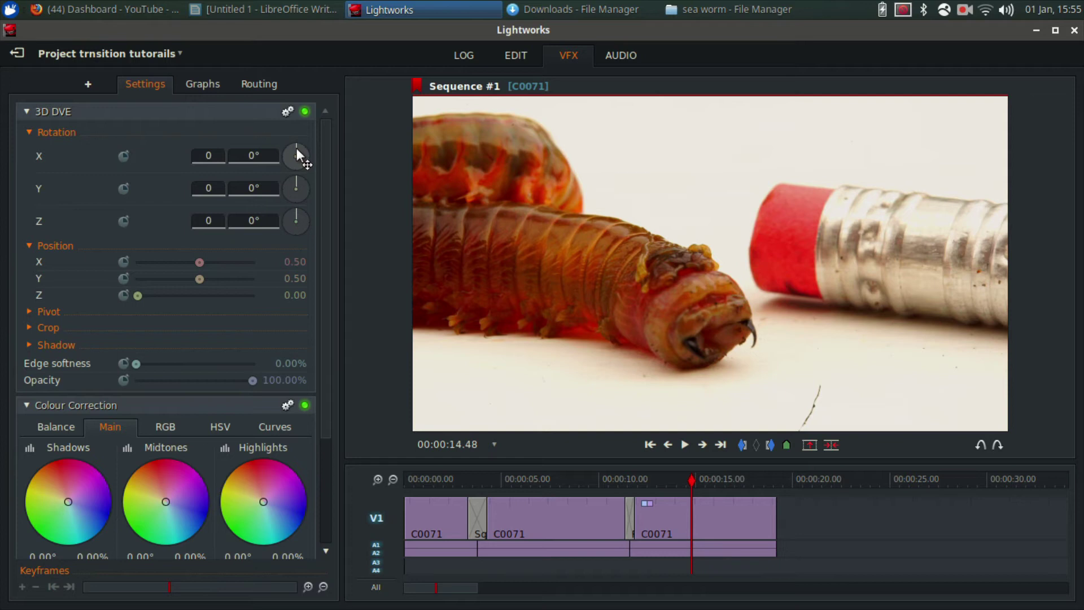
drag(297, 148, 290, 209)
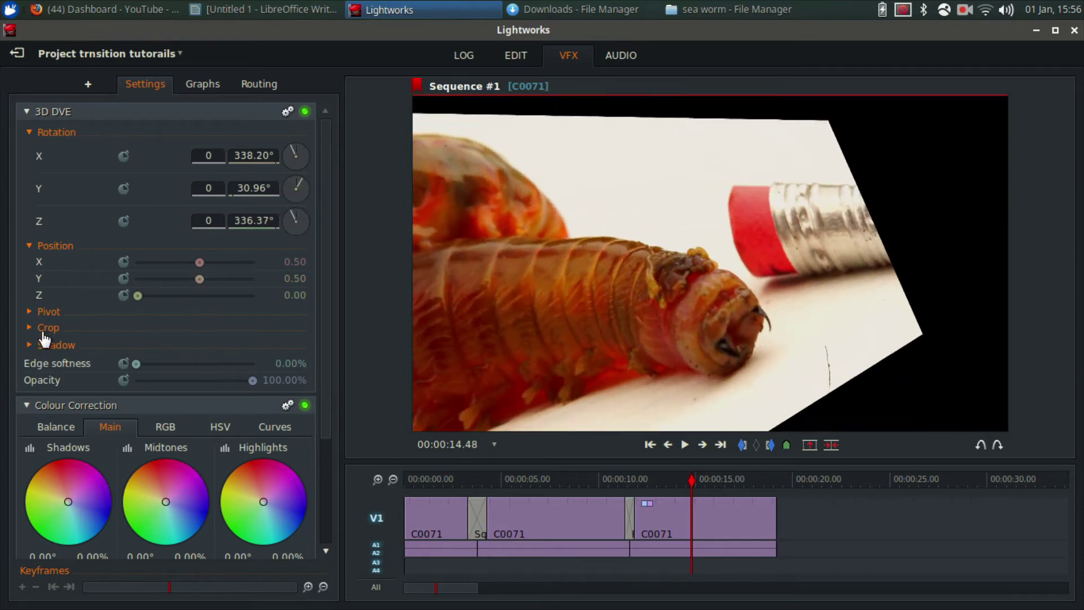
click(28, 312)
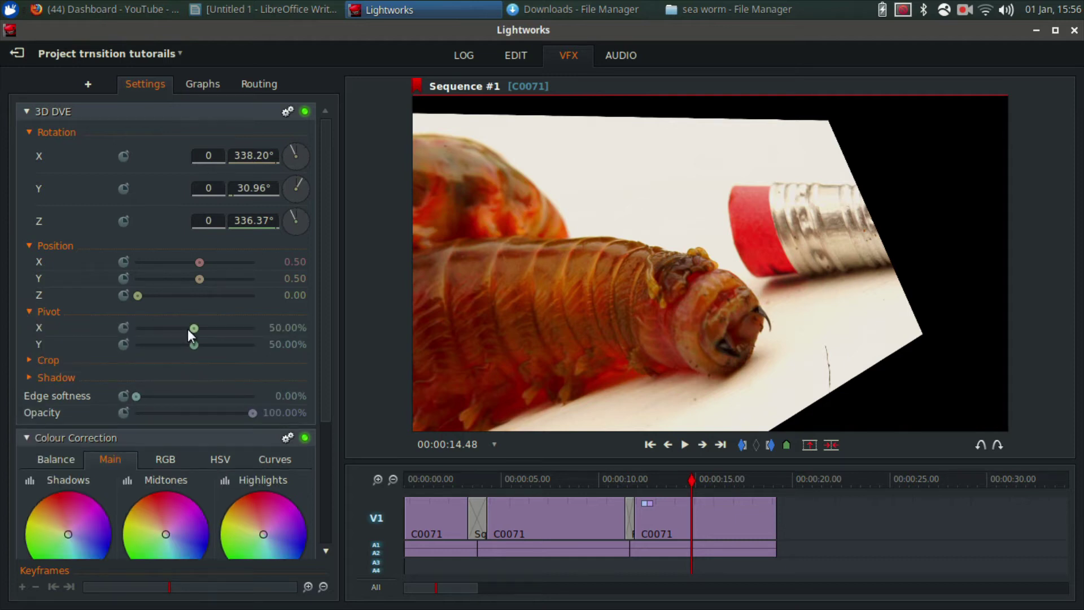
drag(189, 329, 166, 330)
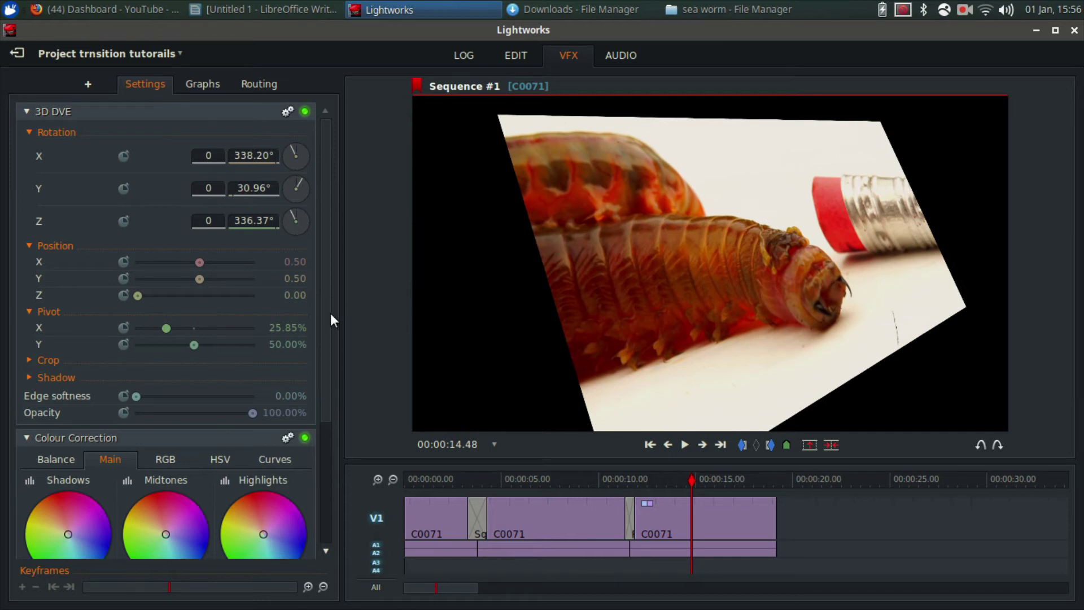
click(35, 362)
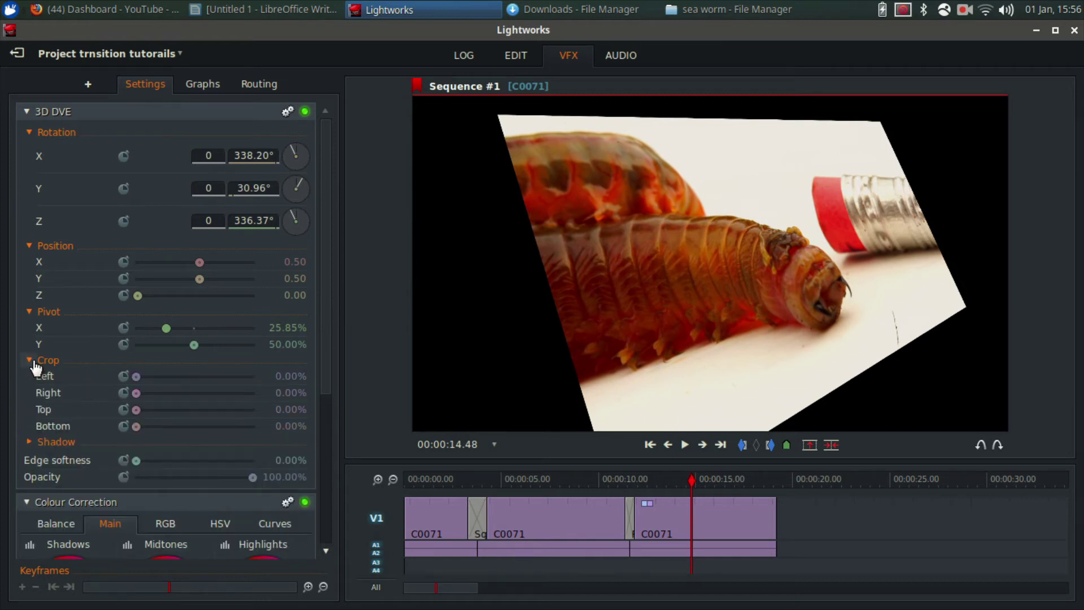
drag(136, 378, 94, 391)
click(656, 479)
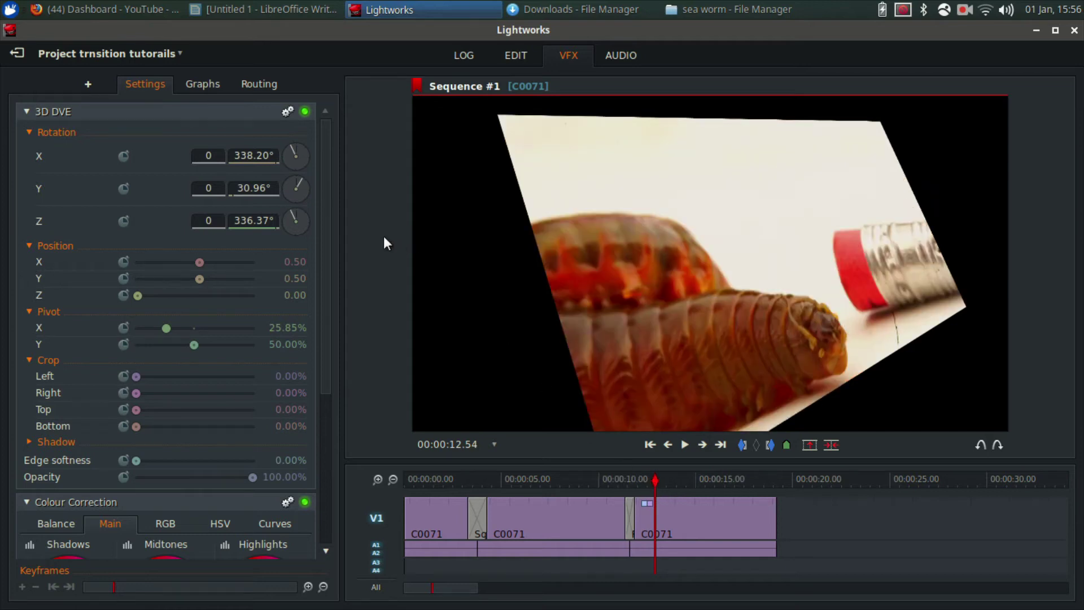
- Turn on keyframes for 3D DVE Rotation X/Y/Z, Position X/Y/Z and Pivot
click(123, 158)
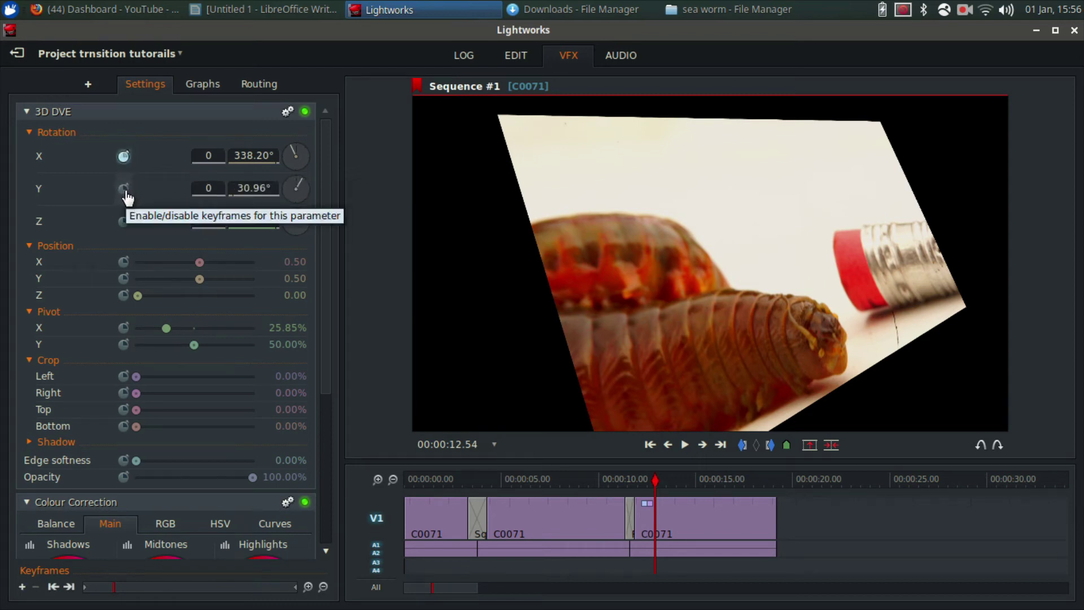
click(125, 190)
click(124, 222)
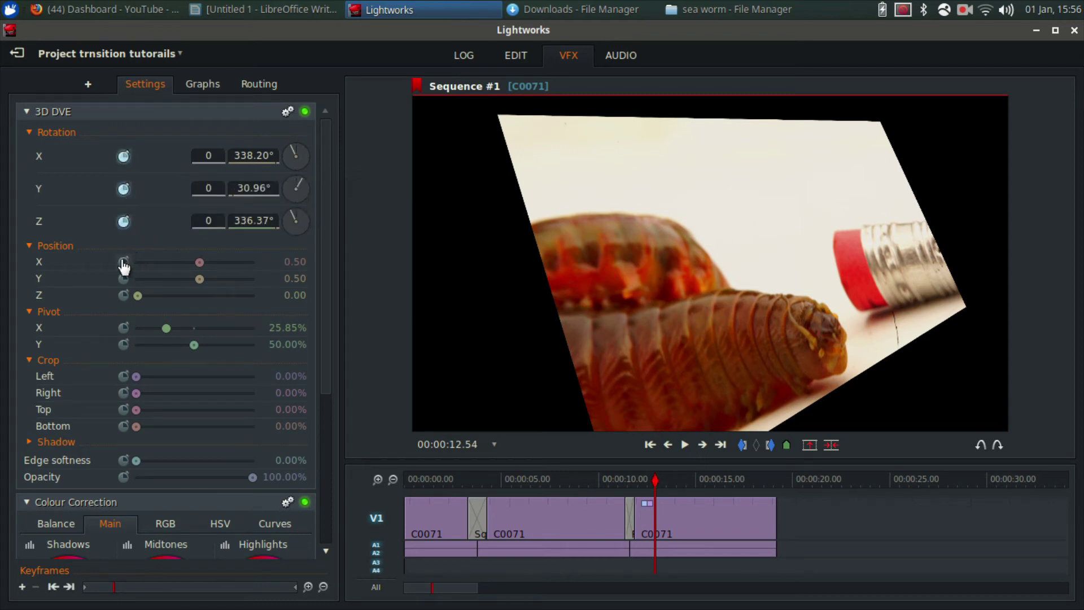
click(124, 262)
click(123, 278)
click(123, 296)
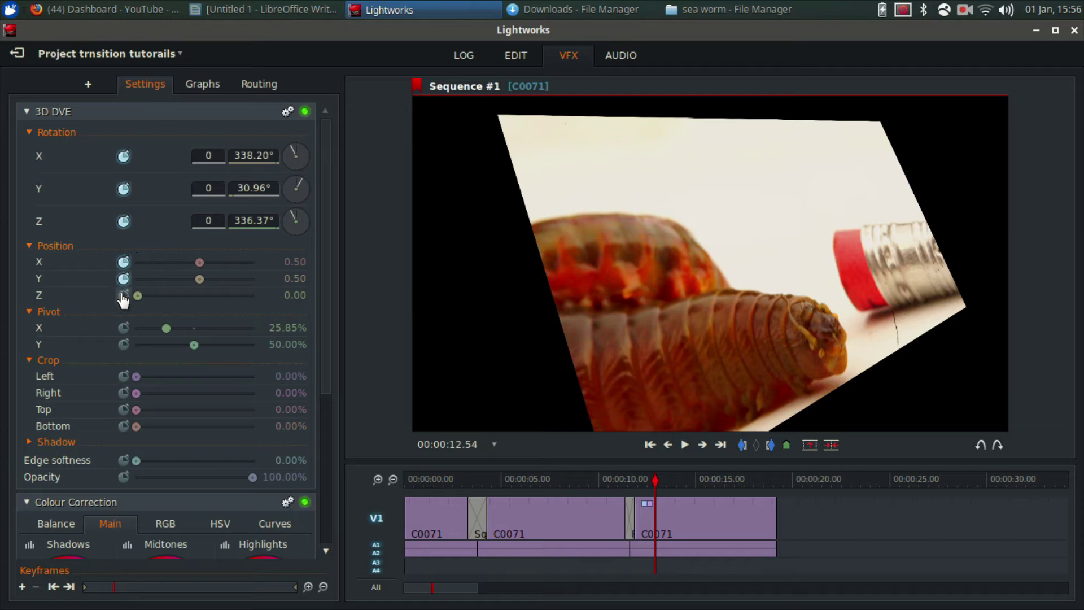
click(124, 345)
- Keyframe a Z rotation on the clip and preview it from 12.08
drag(293, 209, 300, 212)
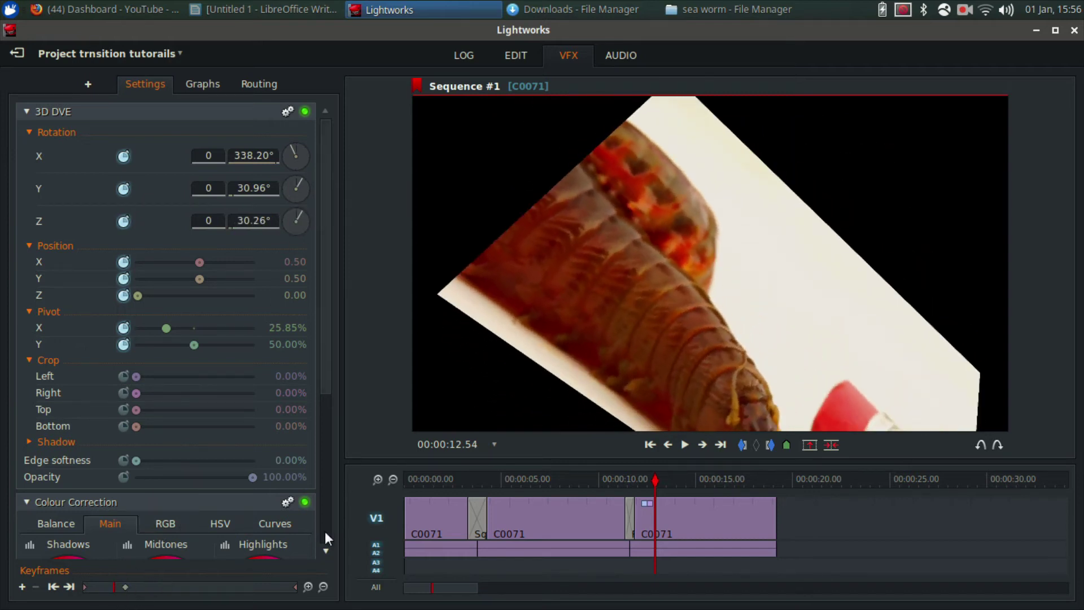
click(639, 481)
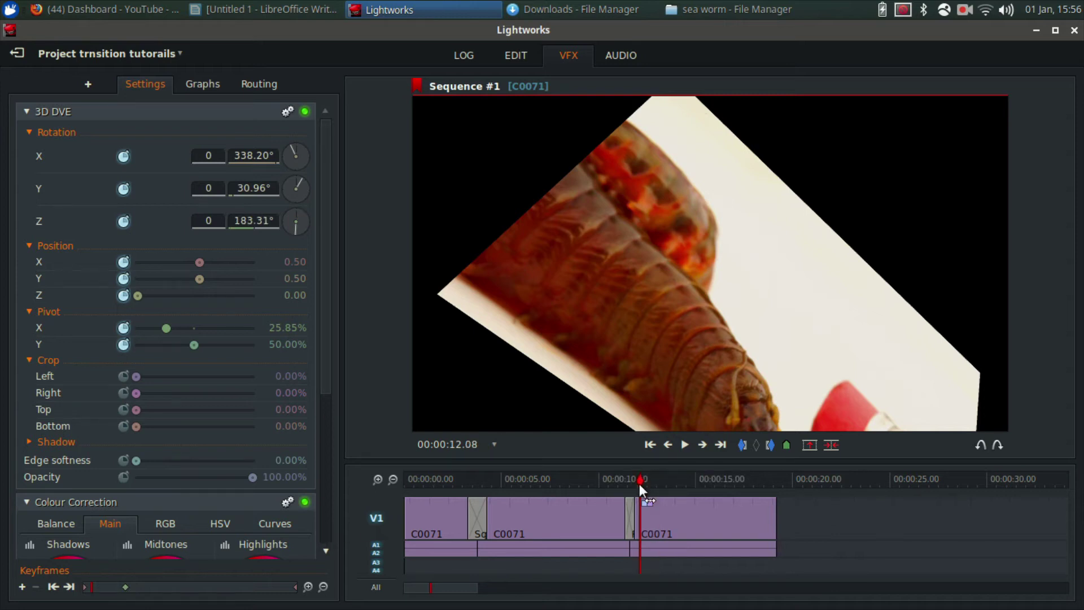
key(space)
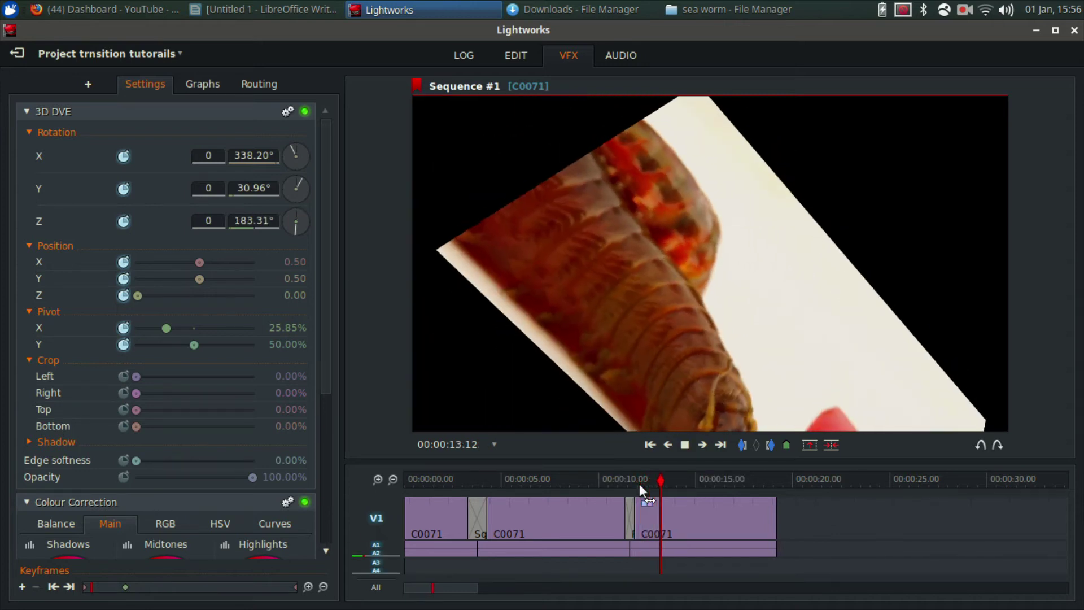
key(space)
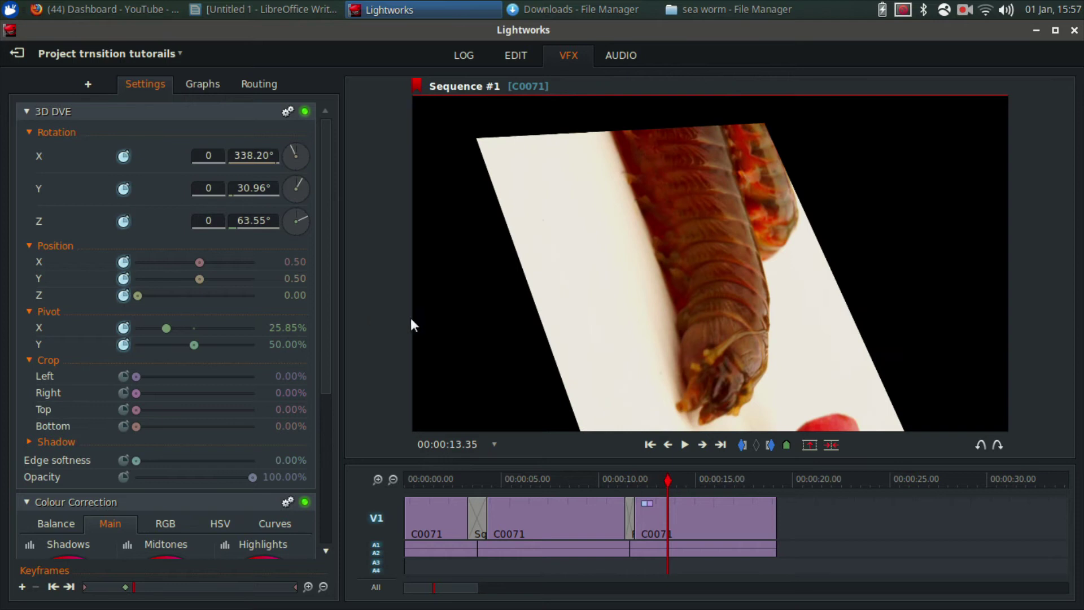
- At 14.52 reset Z rotation to 0° then ~308°; at 17.19 shift position X; play back
click(693, 477)
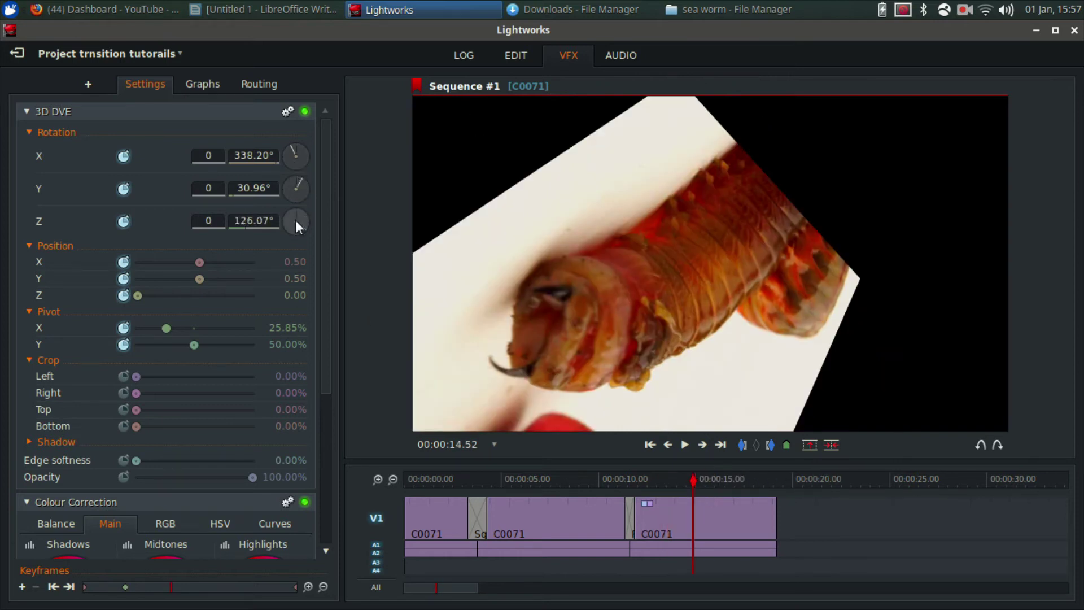
click(297, 215)
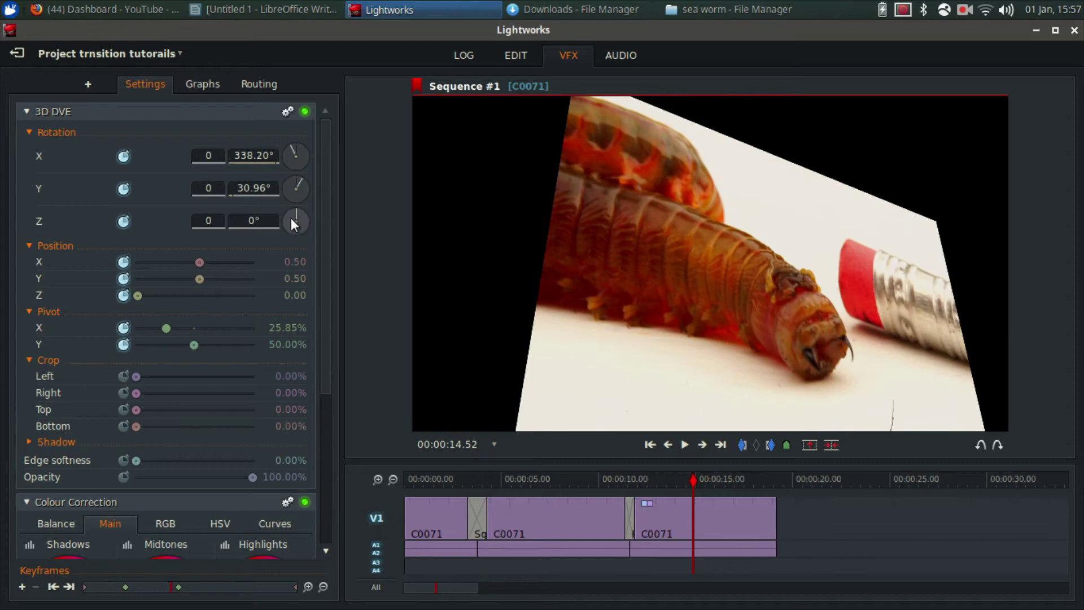
drag(298, 210, 289, 215)
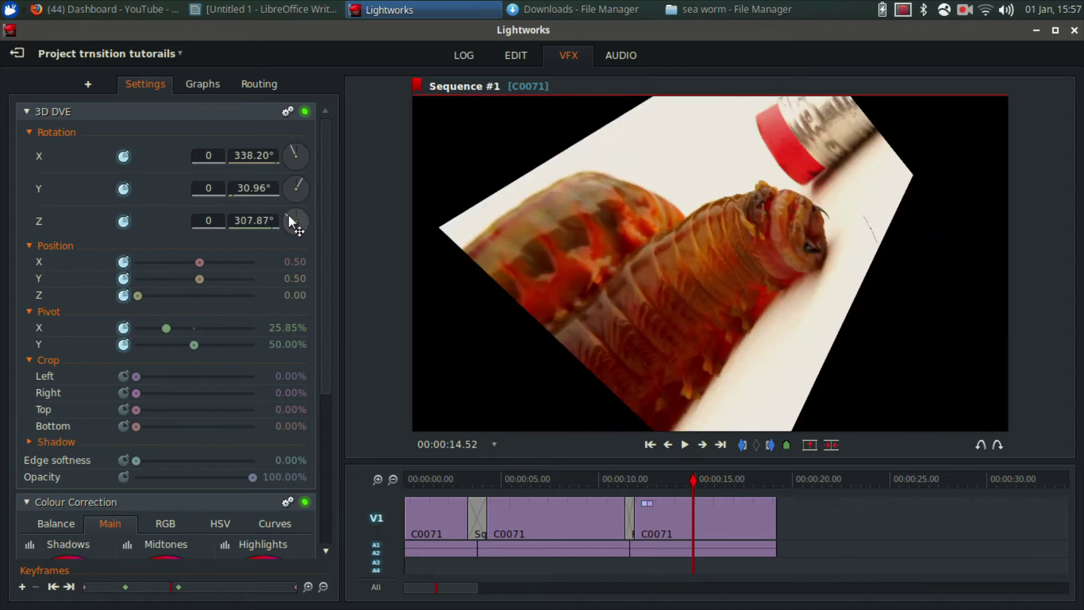
click(740, 480)
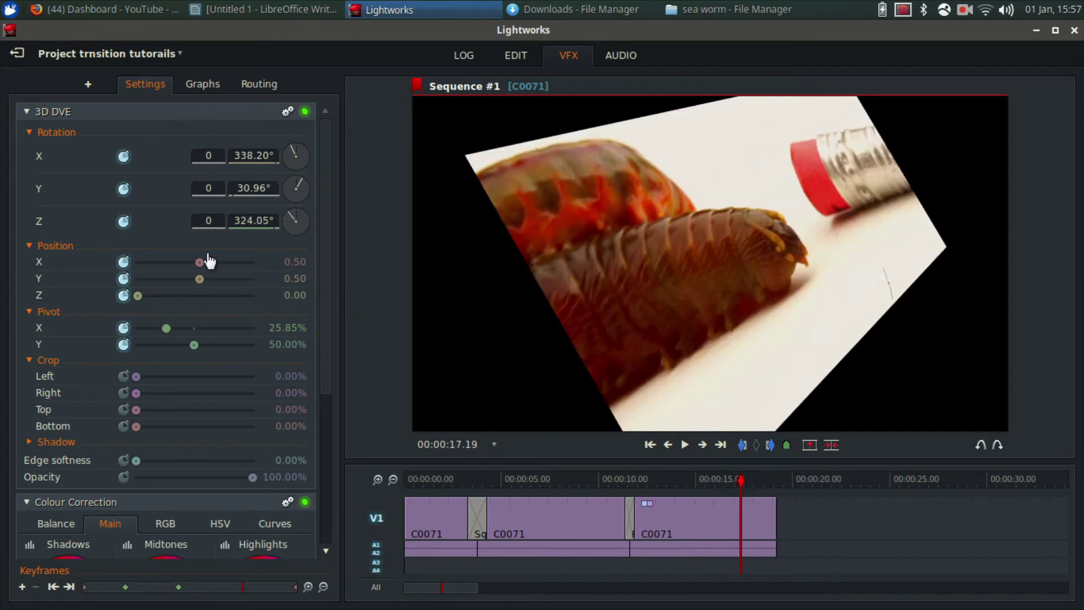
drag(200, 258, 133, 296)
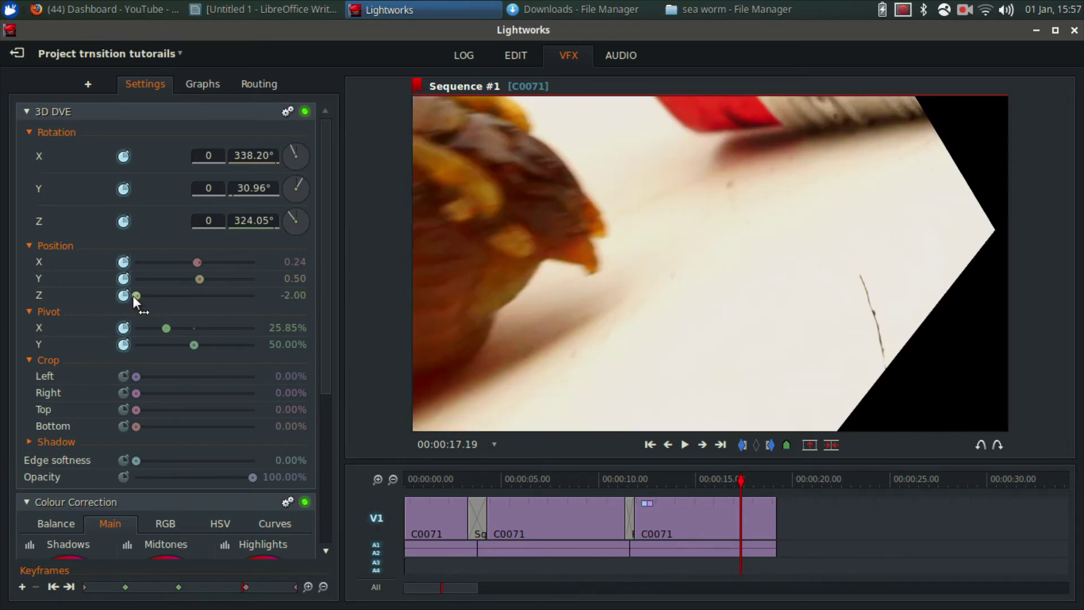
click(632, 477)
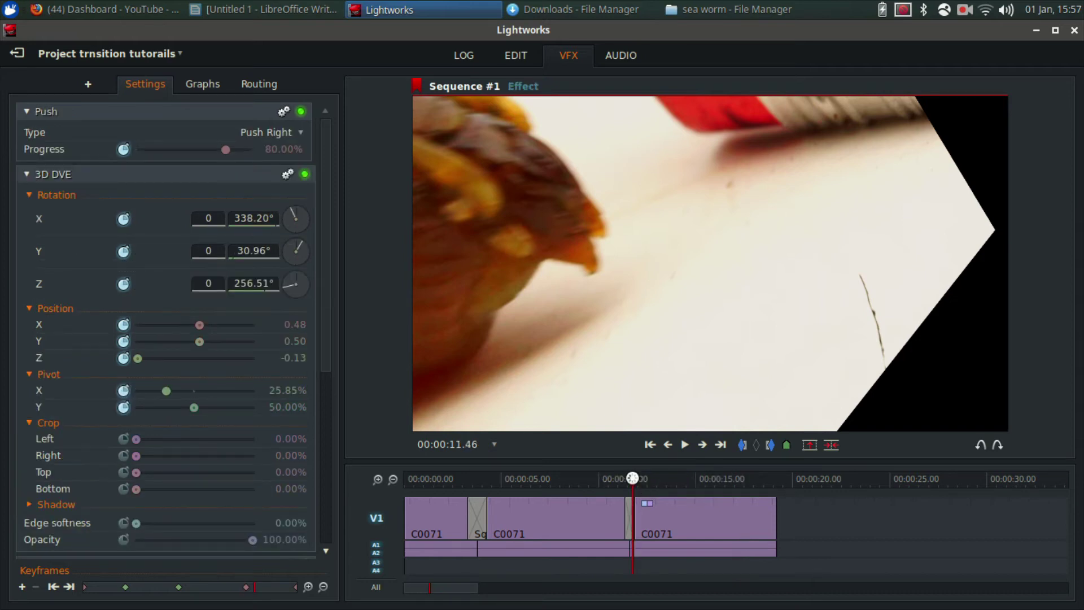
key(space)
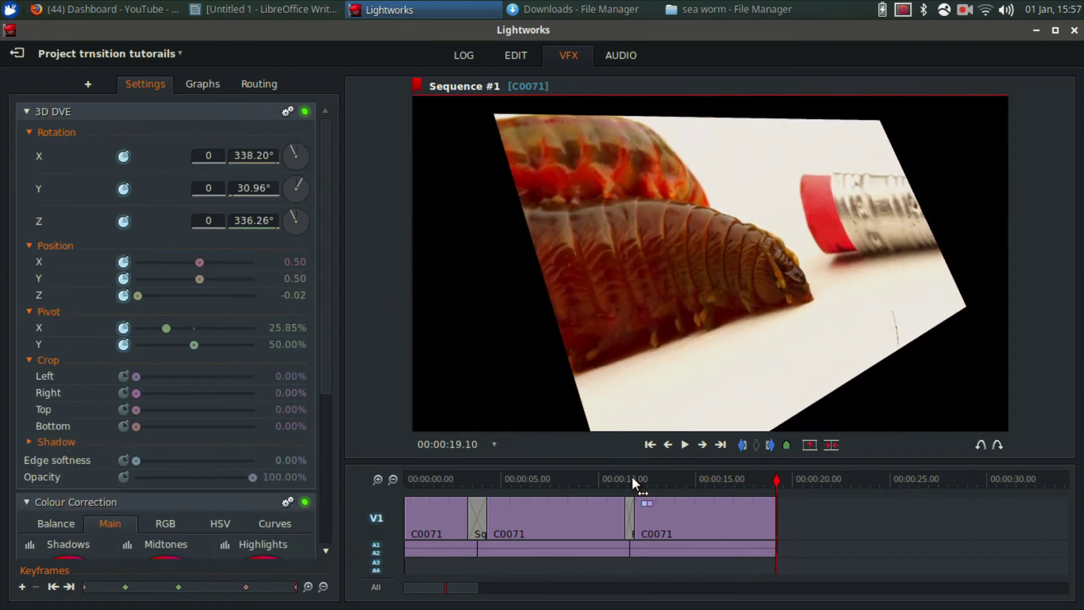
- Delete the close-up 3D DVE keyframe at 17.26
click(711, 475)
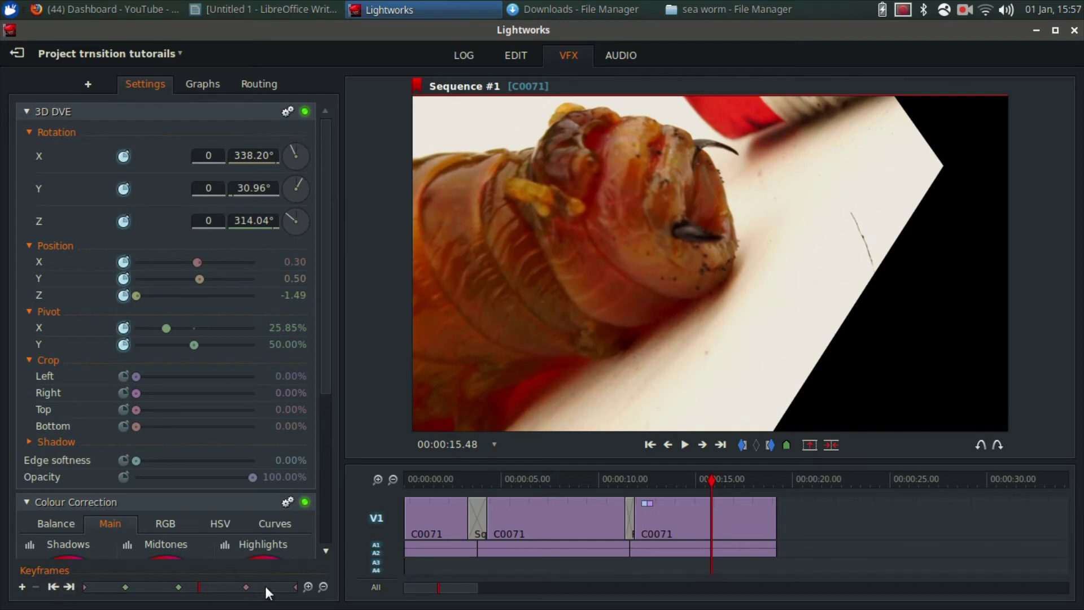
click(245, 586)
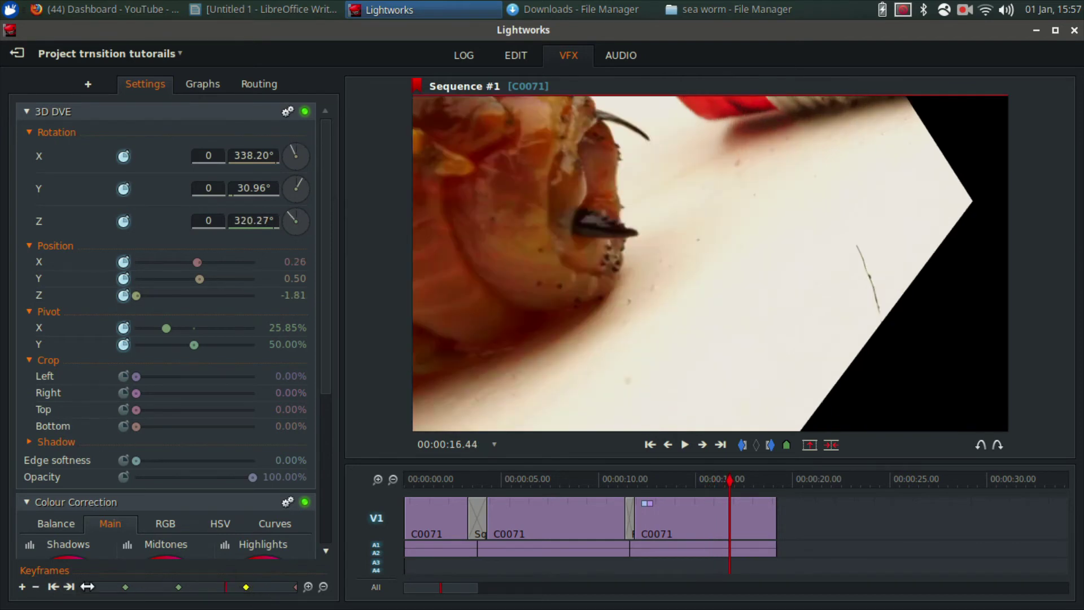
click(69, 588)
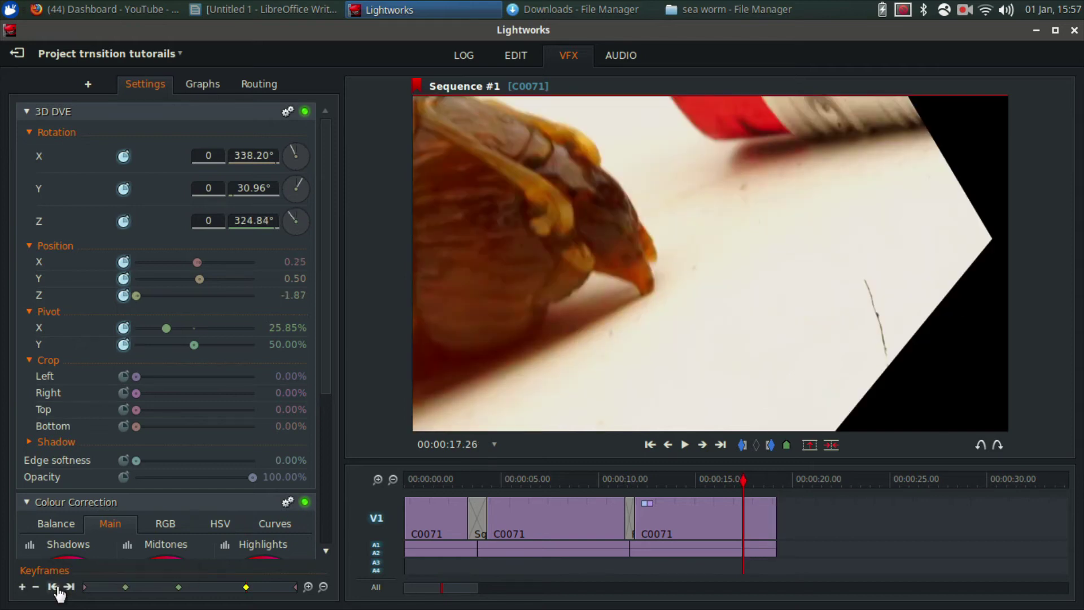
click(54, 588)
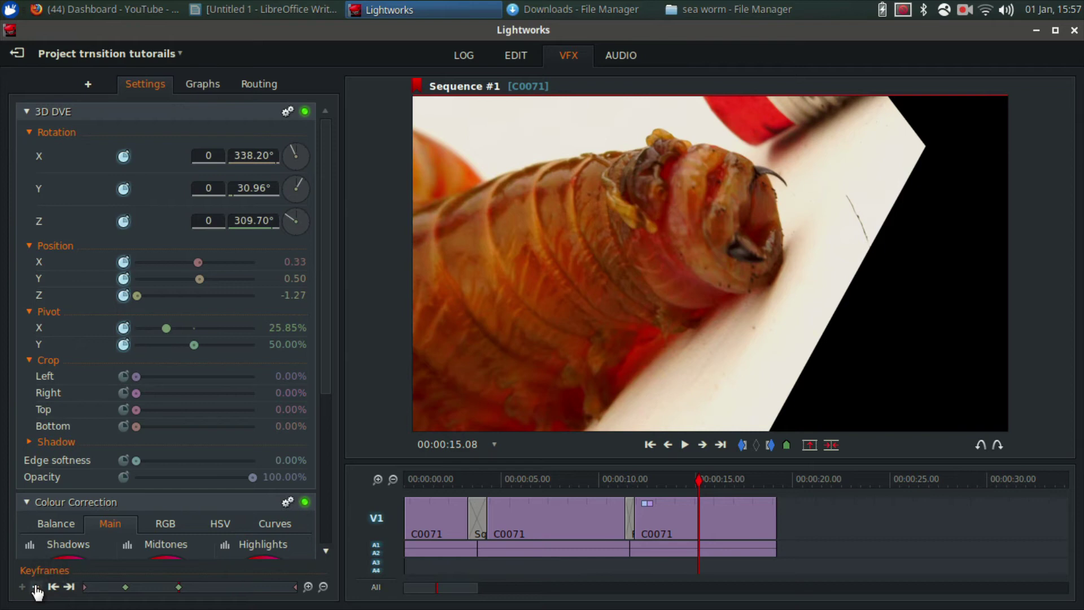
click(35, 588)
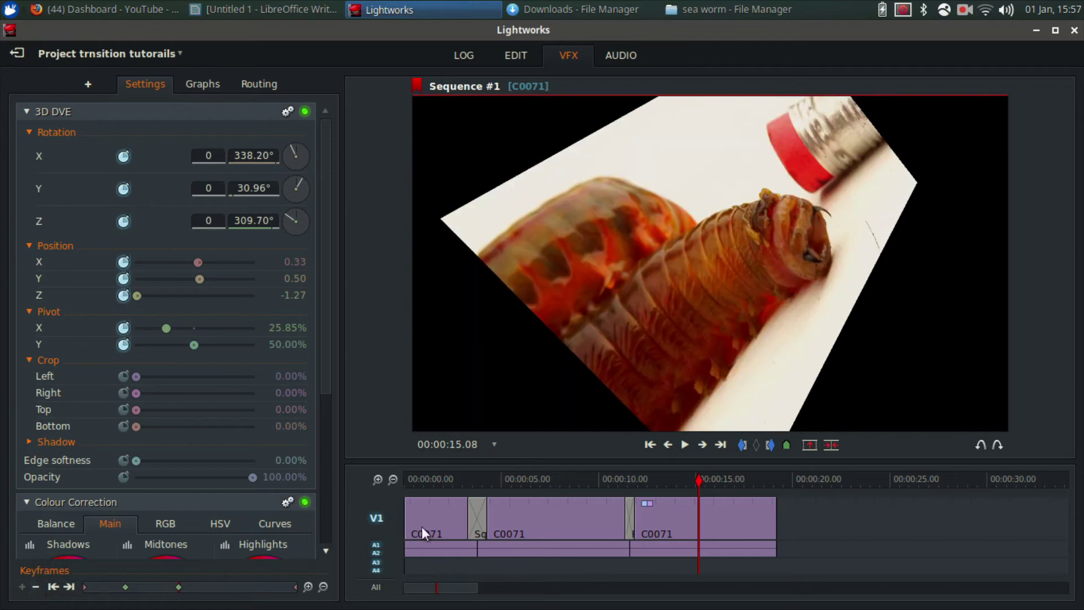
- Add a keyframe at 14.42 and keyframe Pivot Y at 25.17% at 17.02
drag(693, 477, 689, 480)
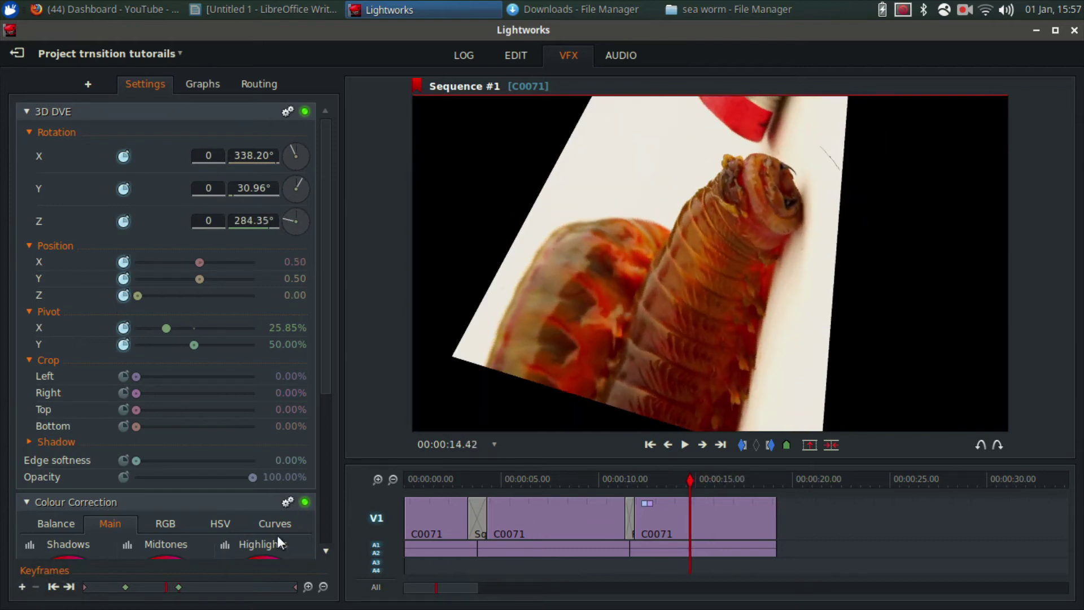
click(22, 587)
click(735, 480)
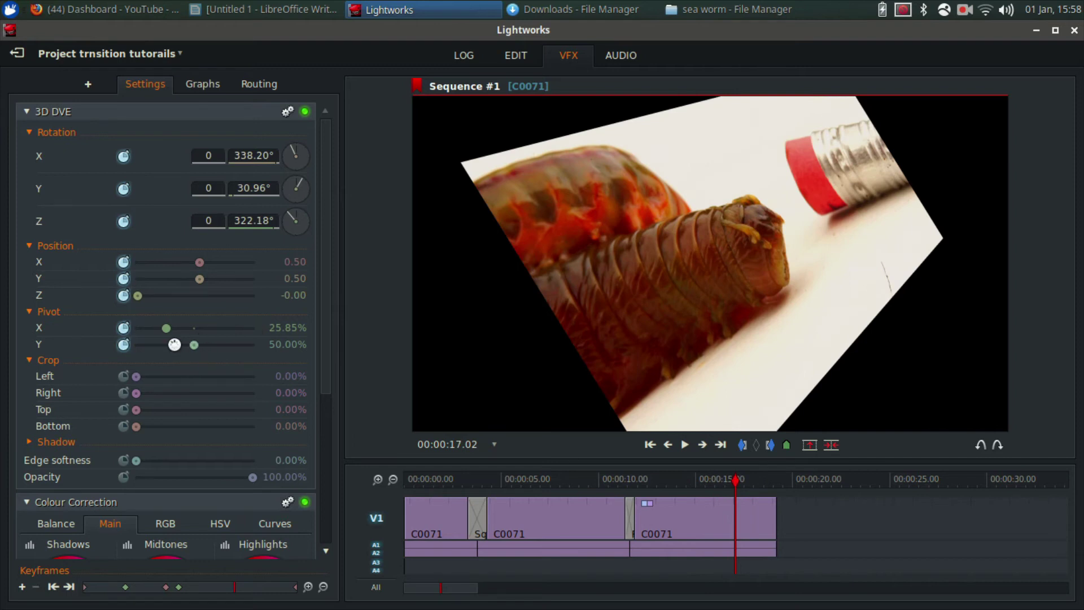
drag(174, 345, 166, 346)
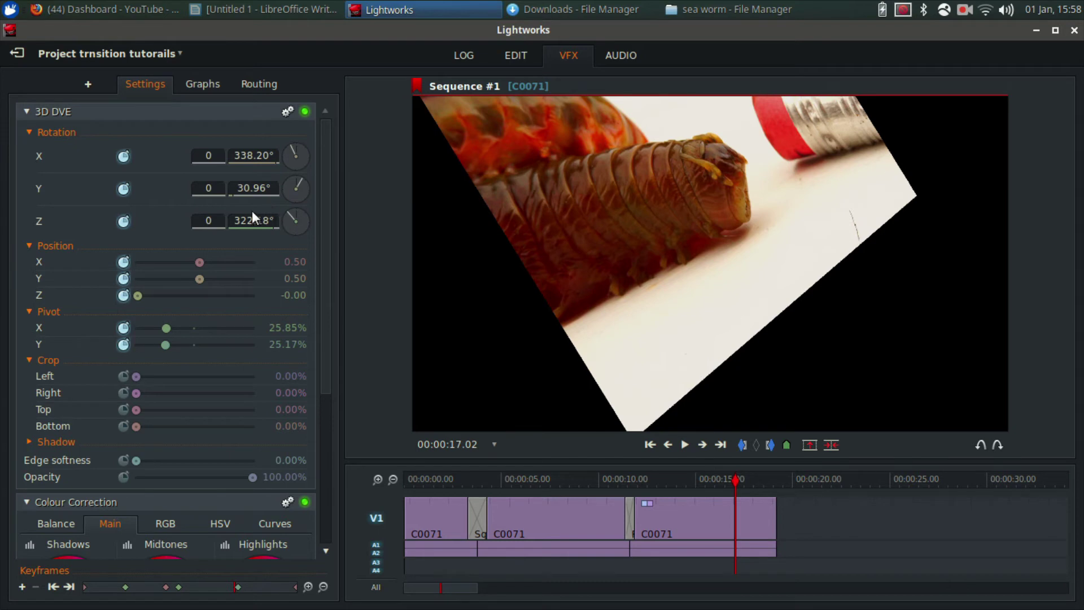
- In the Graphs view, raise the middle Position Z keyframe to 9.2 and add a far-back Z keyframe
click(200, 89)
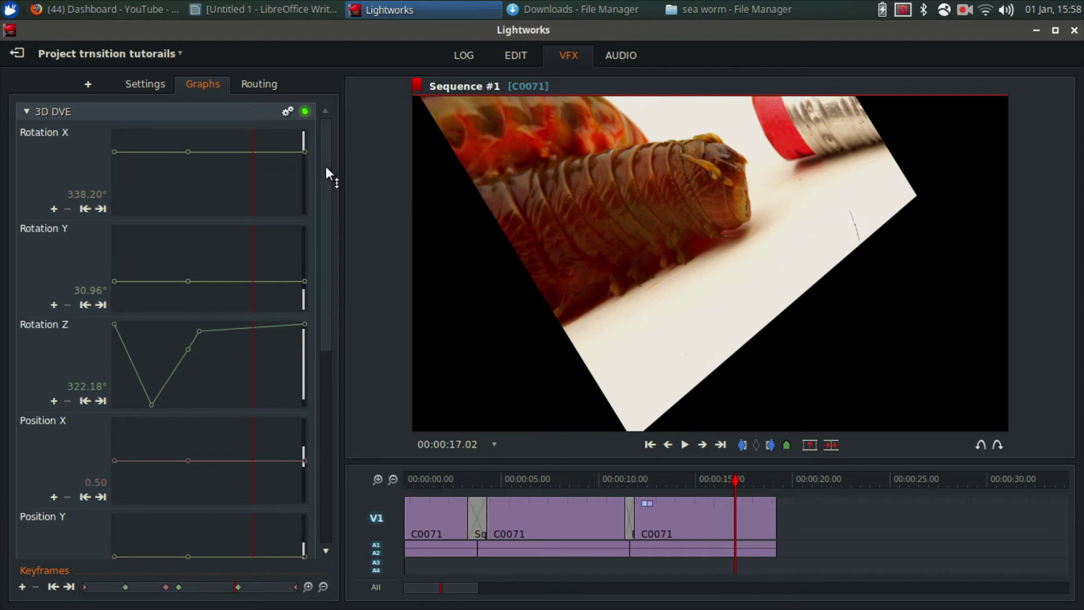
drag(327, 166, 324, 161)
drag(328, 255, 321, 410)
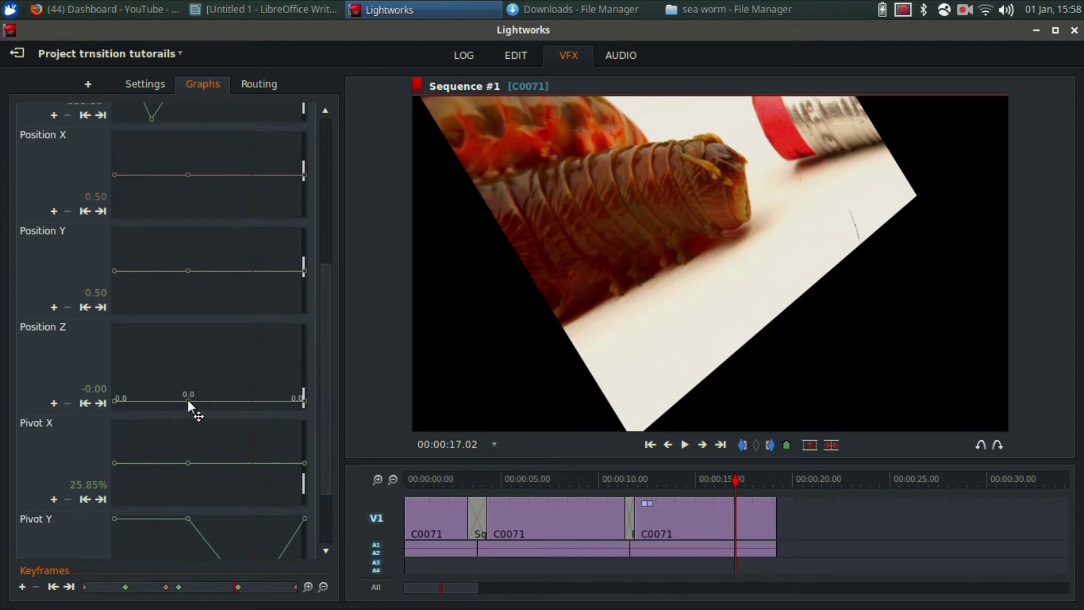
drag(188, 401, 231, 404)
click(265, 400)
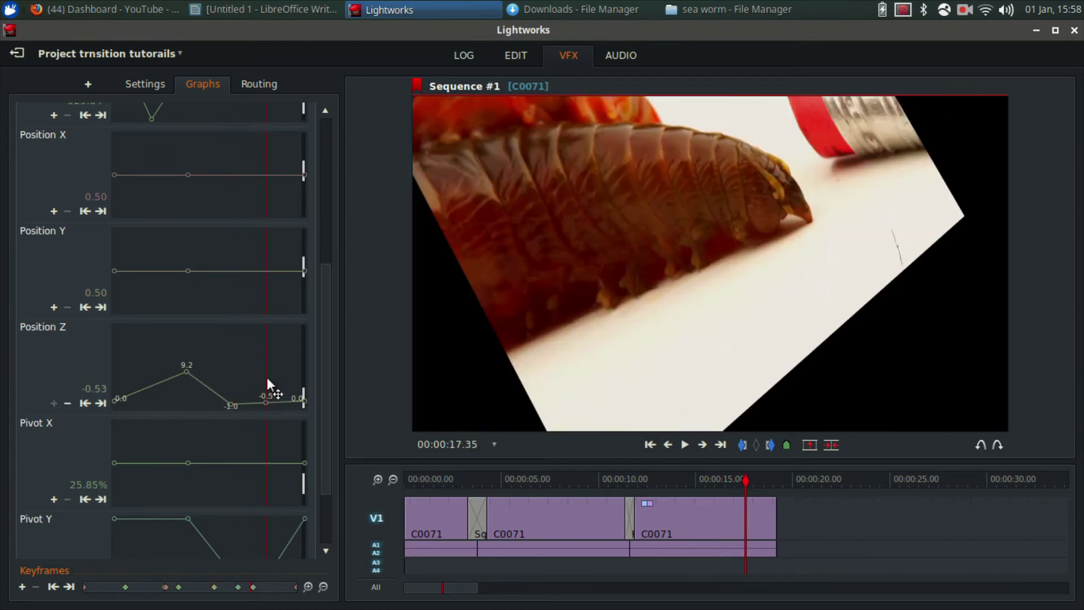
drag(266, 377, 265, 366)
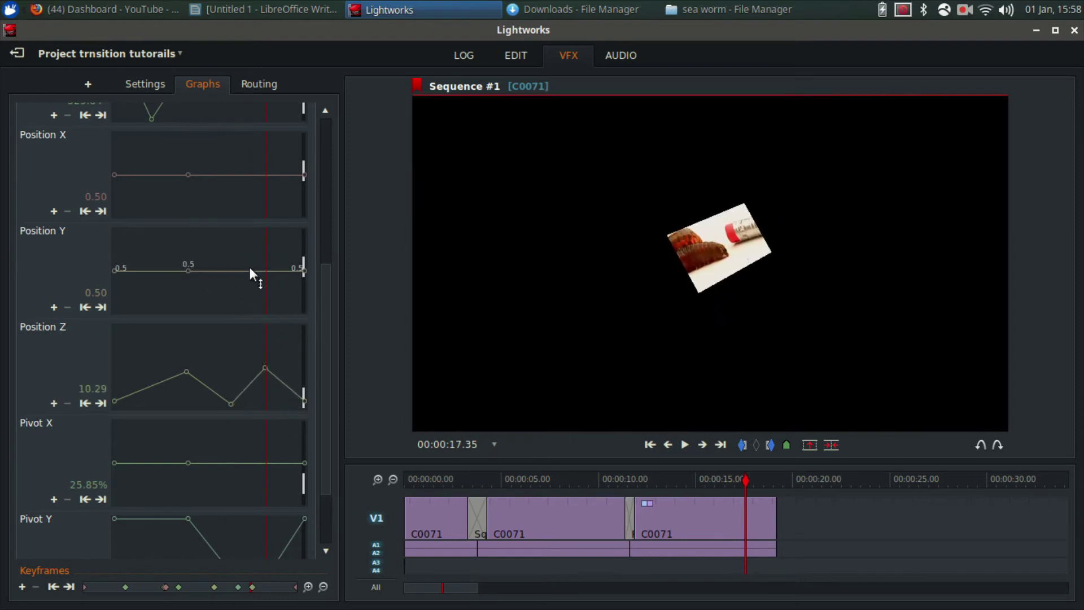
- Add a Position Y keyframe lifting the clip, then play back the animation from 11.51
drag(248, 269, 246, 252)
scroll(324, 271, up, 1)
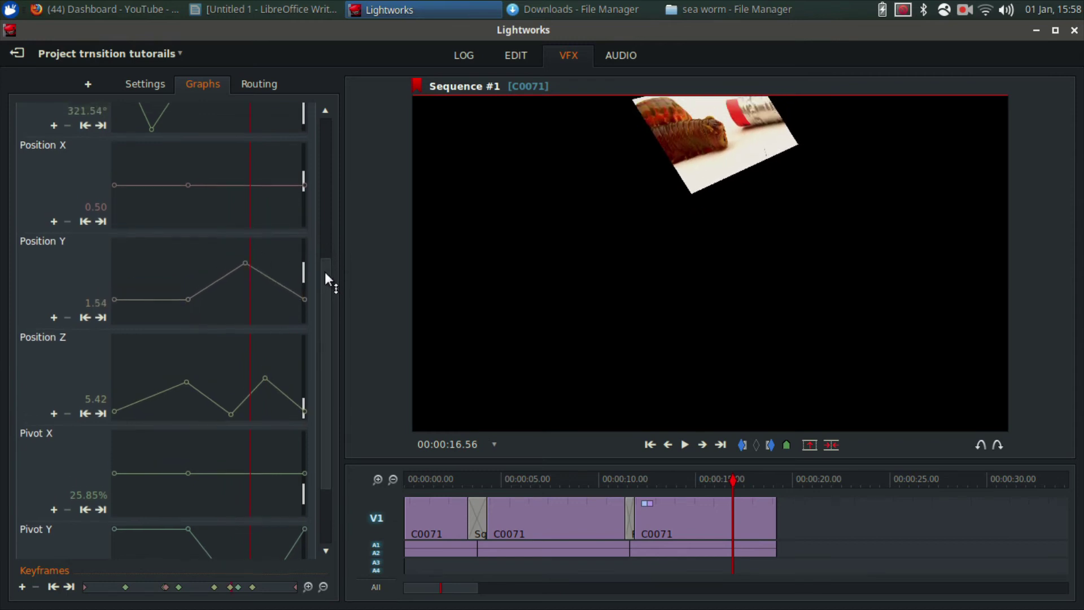
drag(325, 277, 260, 243)
drag(323, 254, 305, 375)
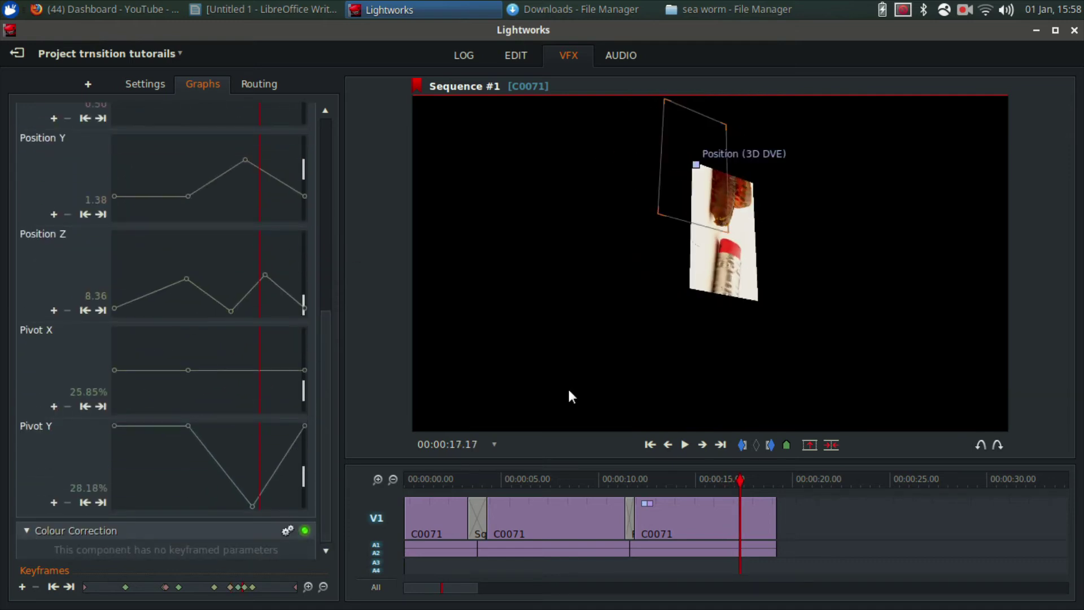
click(633, 482)
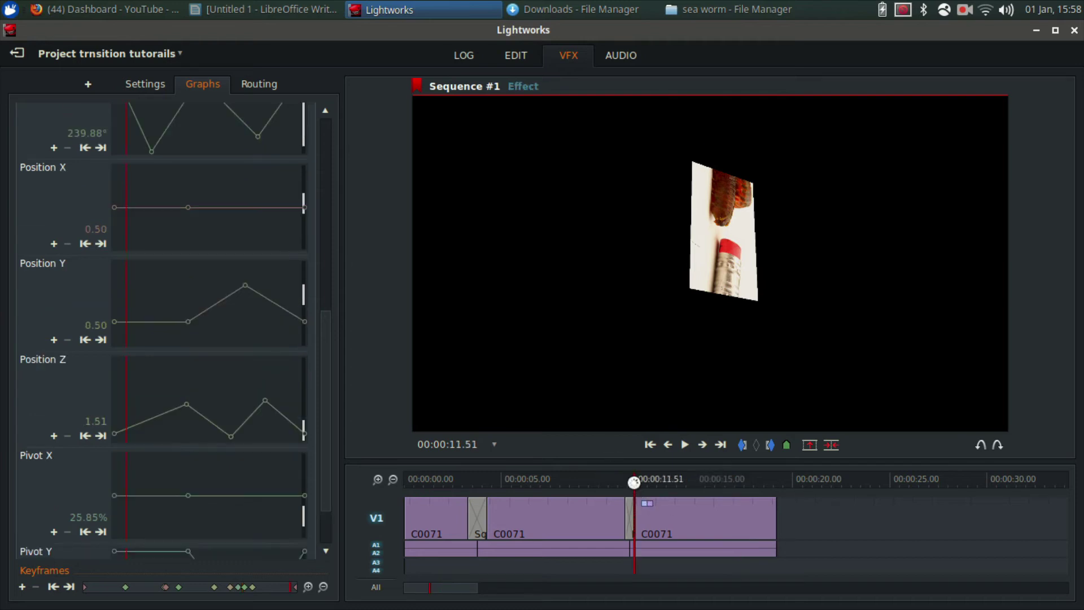
key(space)
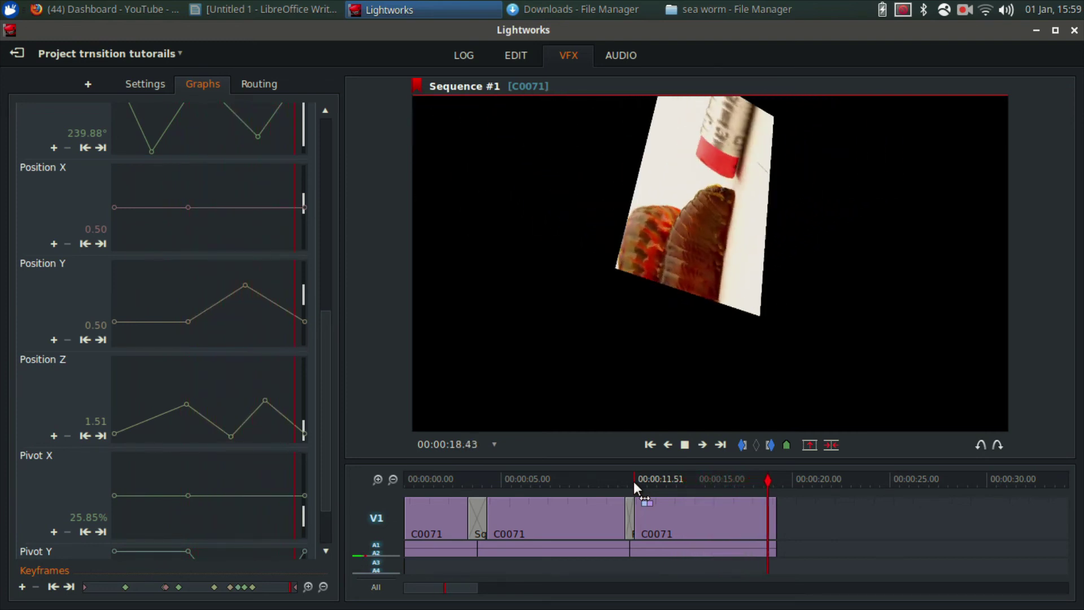
click(741, 479)
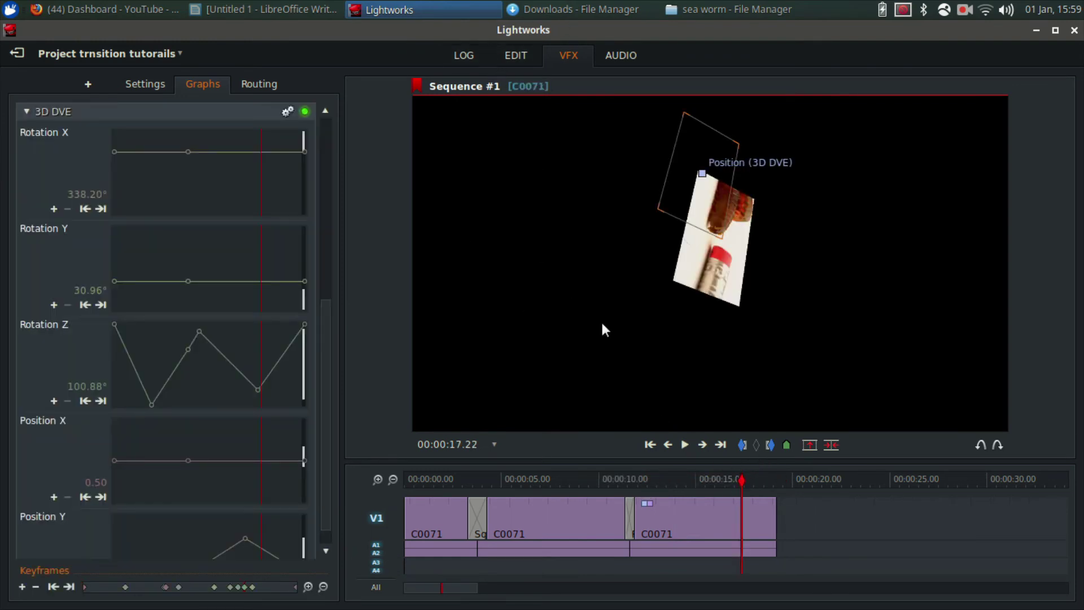
- Drag Old Time Movie from the Colour effects onto the middle C0071 clip and preview it
click(559, 479)
drag(558, 478, 552, 477)
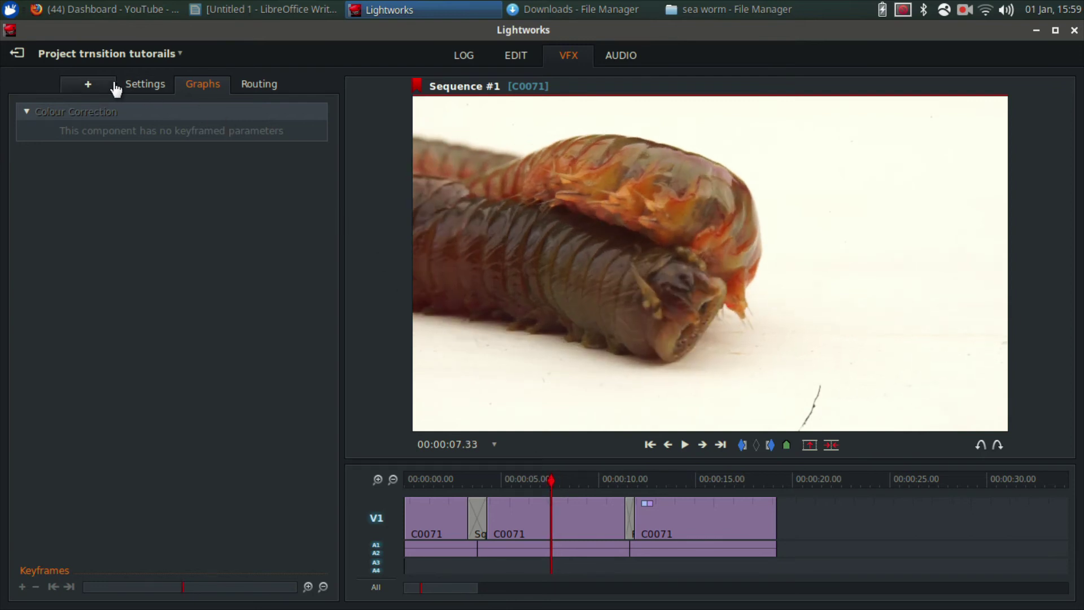
click(88, 83)
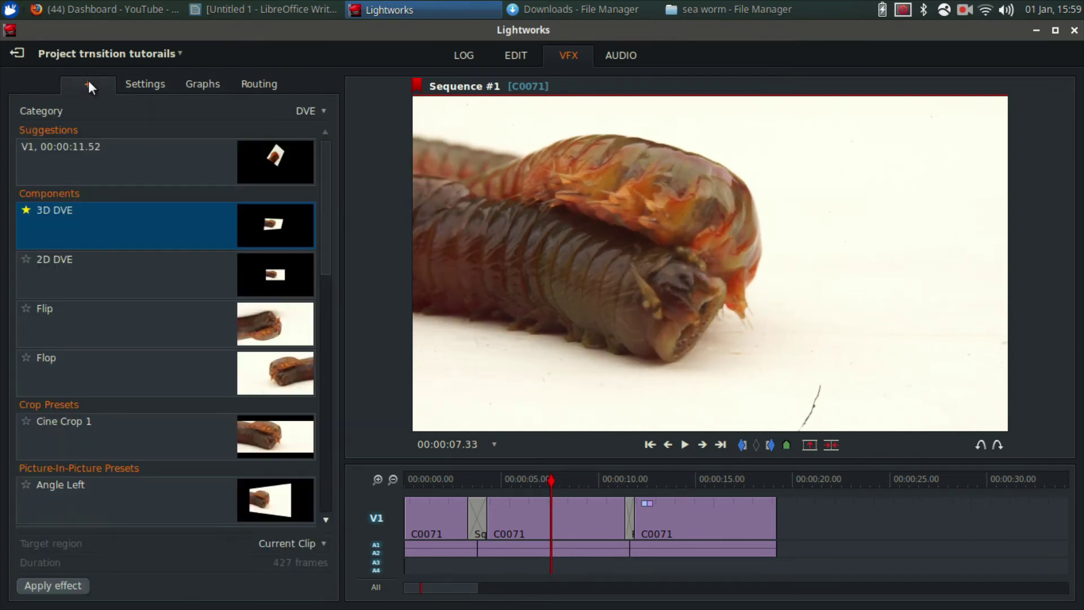
click(316, 113)
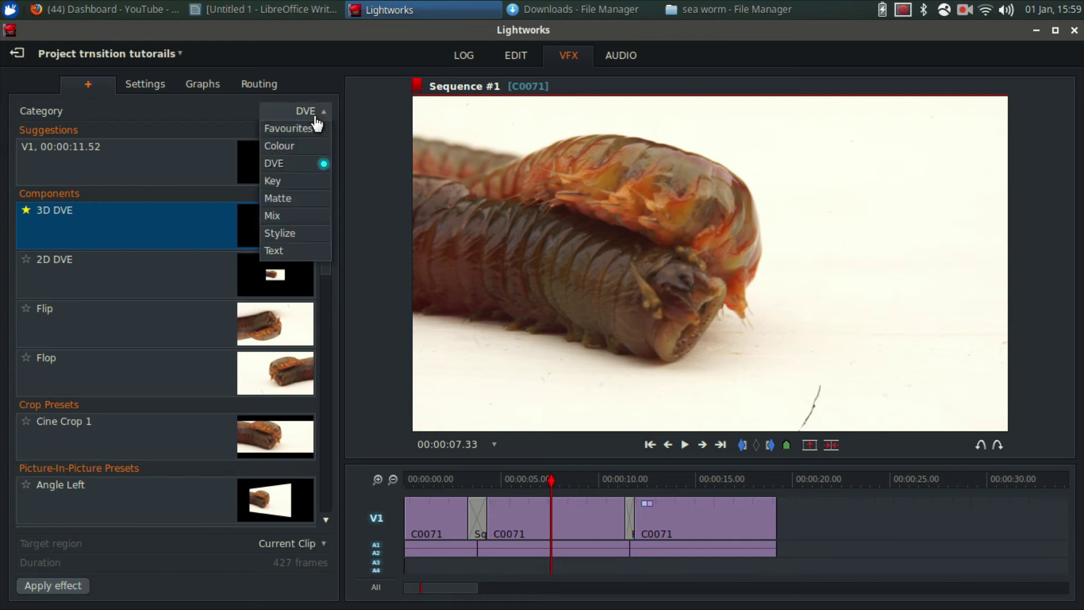
click(285, 145)
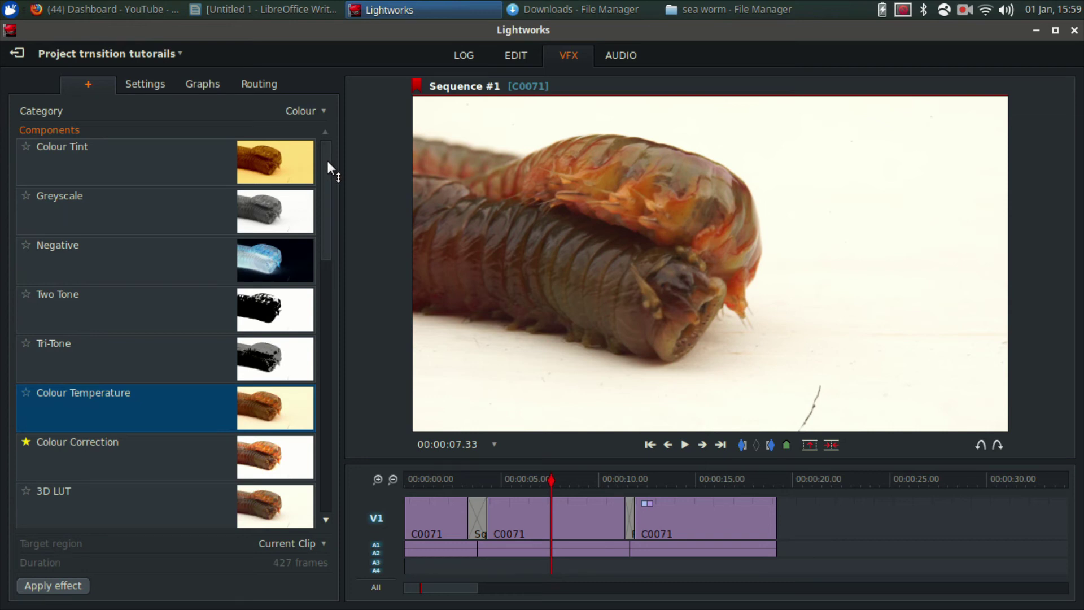
drag(327, 160, 307, 452)
click(107, 513)
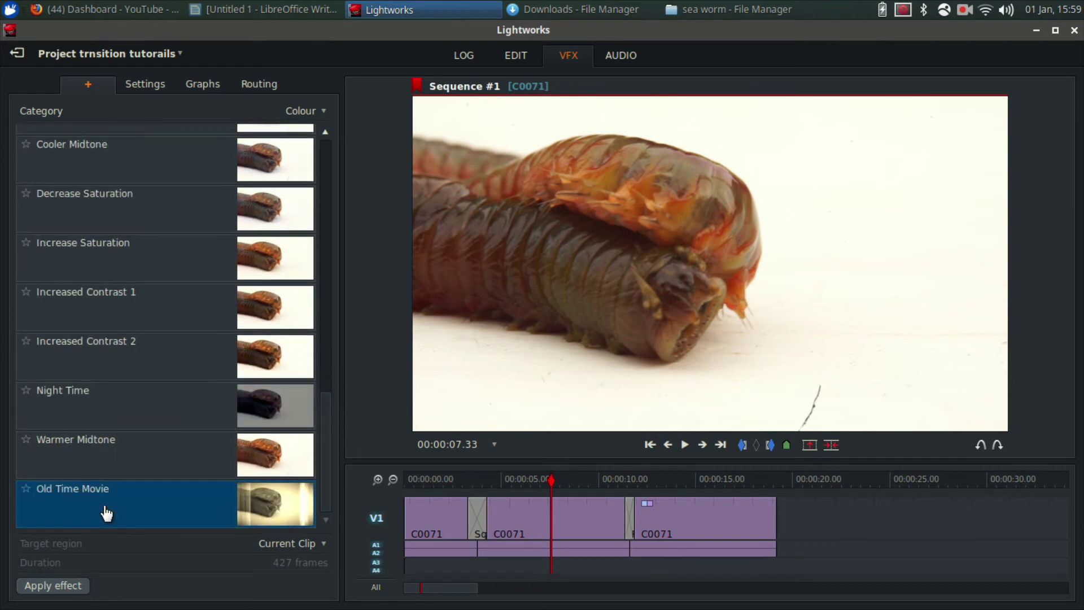
drag(107, 513, 544, 526)
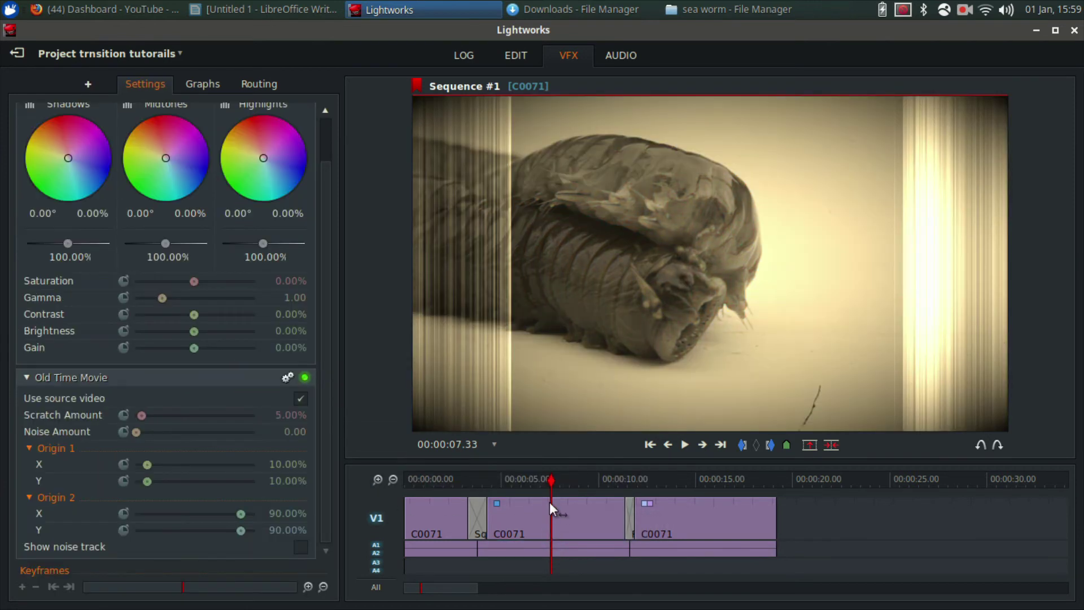
mouse_move(548, 479)
mouse_down()
mouse_move(570, 487)
mouse_move(541, 490)
mouse_move(567, 495)
mouse_move(552, 483)
mouse_up()
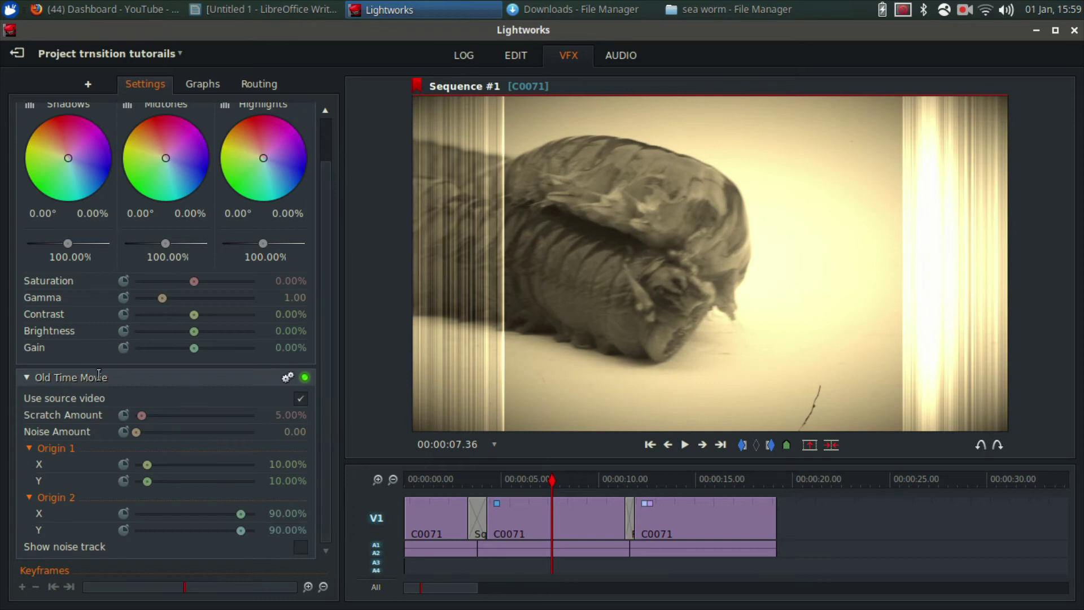
- Enable keyframing for Scratch Amount, Noise Amount, and Origin 1 and 2 X/Y
click(123, 415)
click(123, 432)
click(123, 464)
click(123, 480)
click(123, 514)
click(123, 530)
- In Graphs, keyframe Scratch Amount to rise to about 19% and drop back to 0%
click(203, 85)
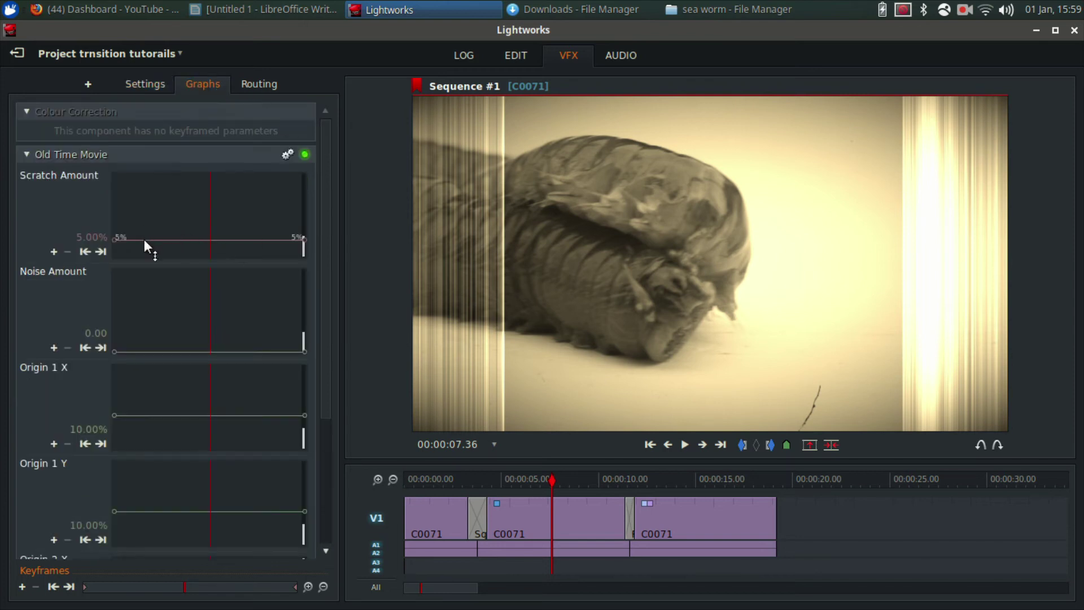
drag(144, 239, 141, 193)
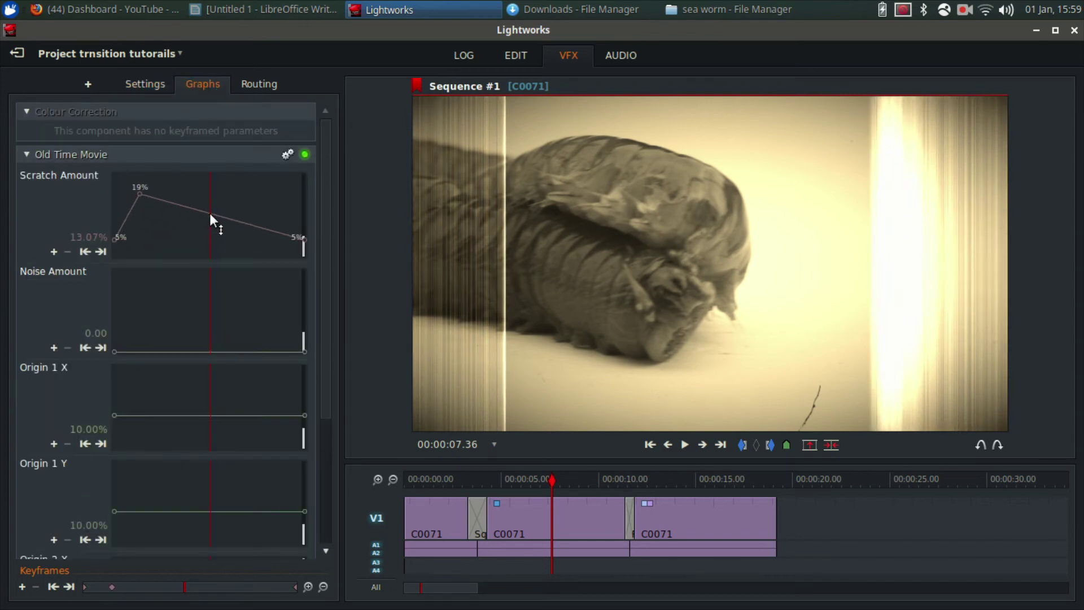
drag(209, 212, 263, 199)
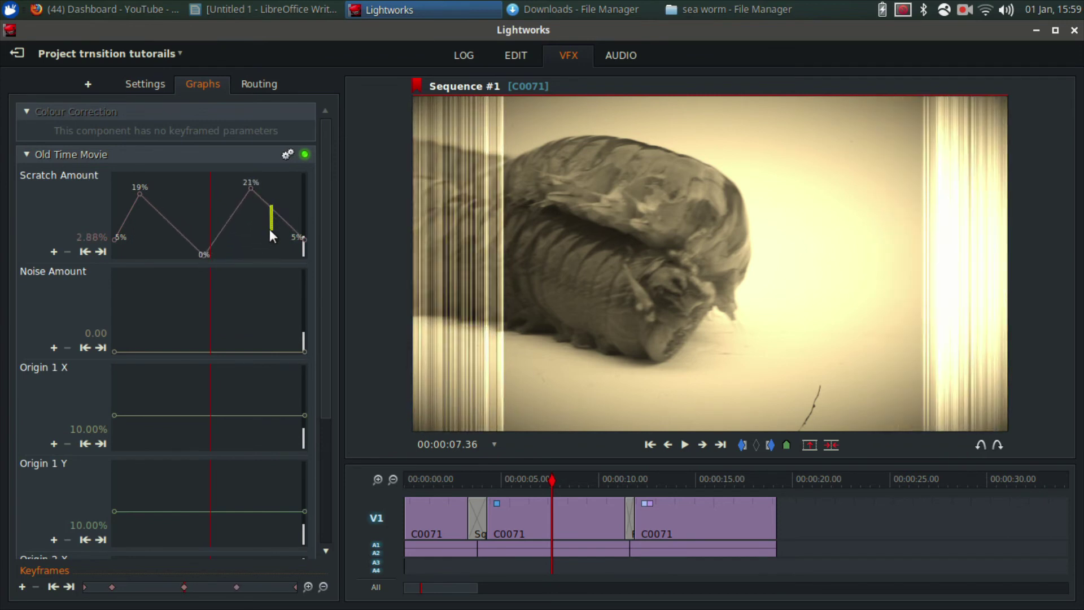
drag(273, 245, 275, 250)
drag(169, 224, 168, 201)
drag(164, 263, 154, 262)
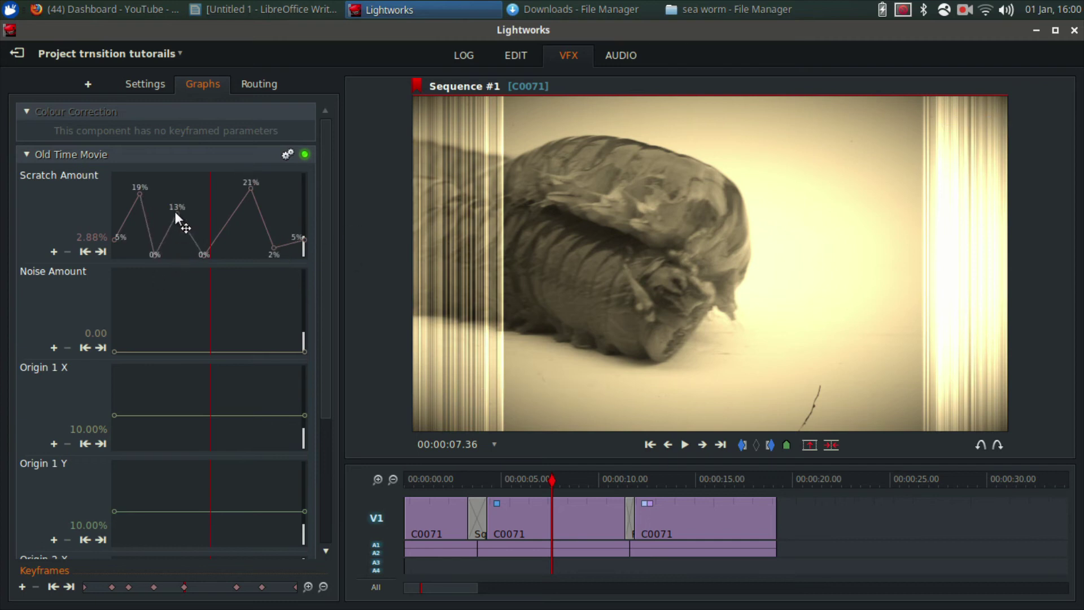
- Preview the scratch flicker, then add a small Noise Amount peak of 0.02
click(482, 479)
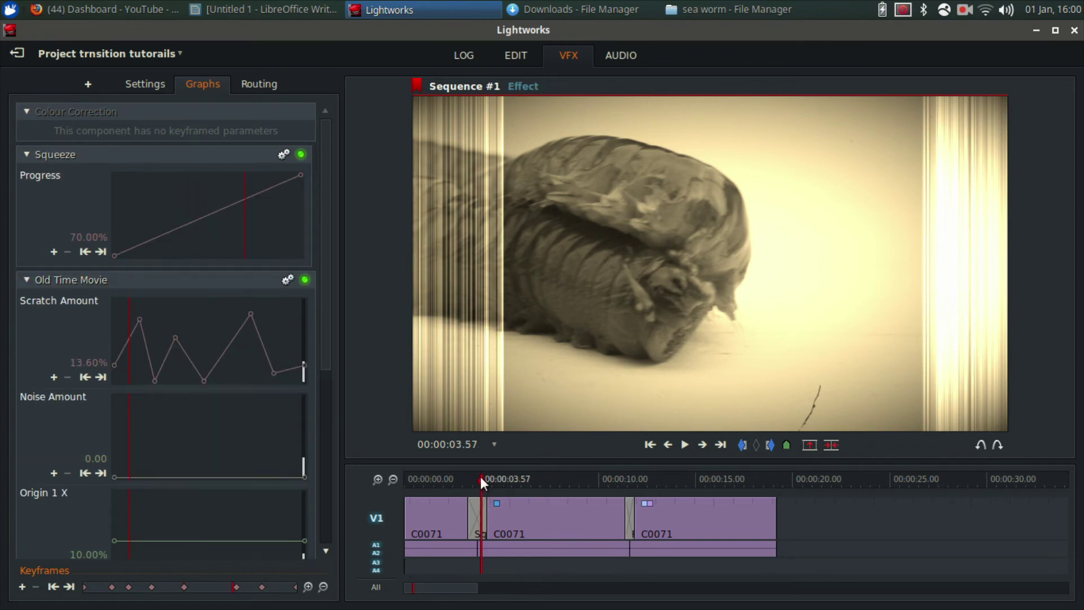
key(space)
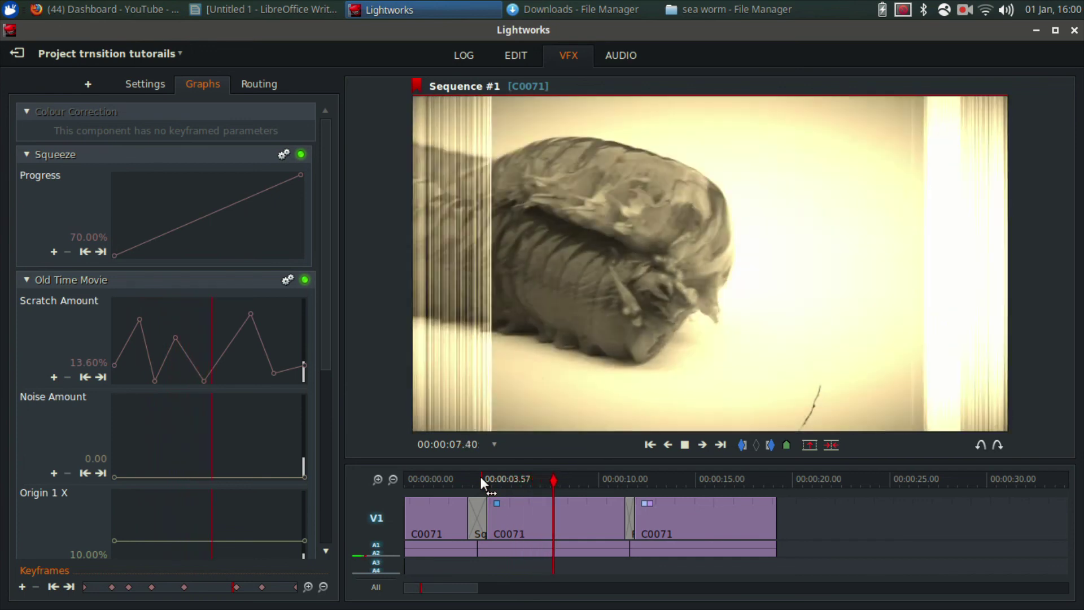
key(space)
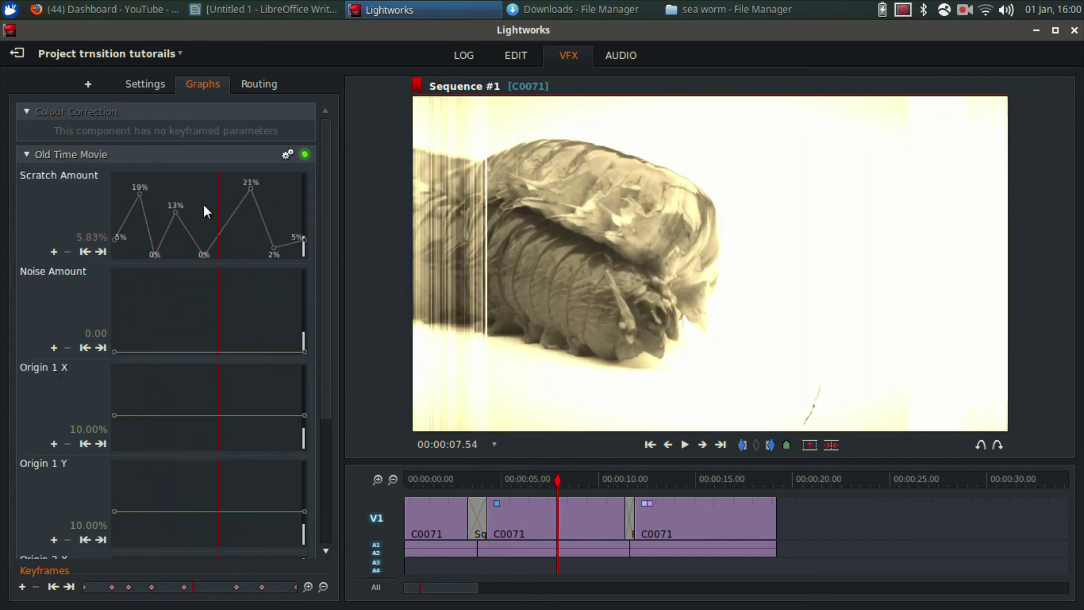
drag(192, 348, 192, 284)
drag(326, 288, 330, 323)
click(145, 83)
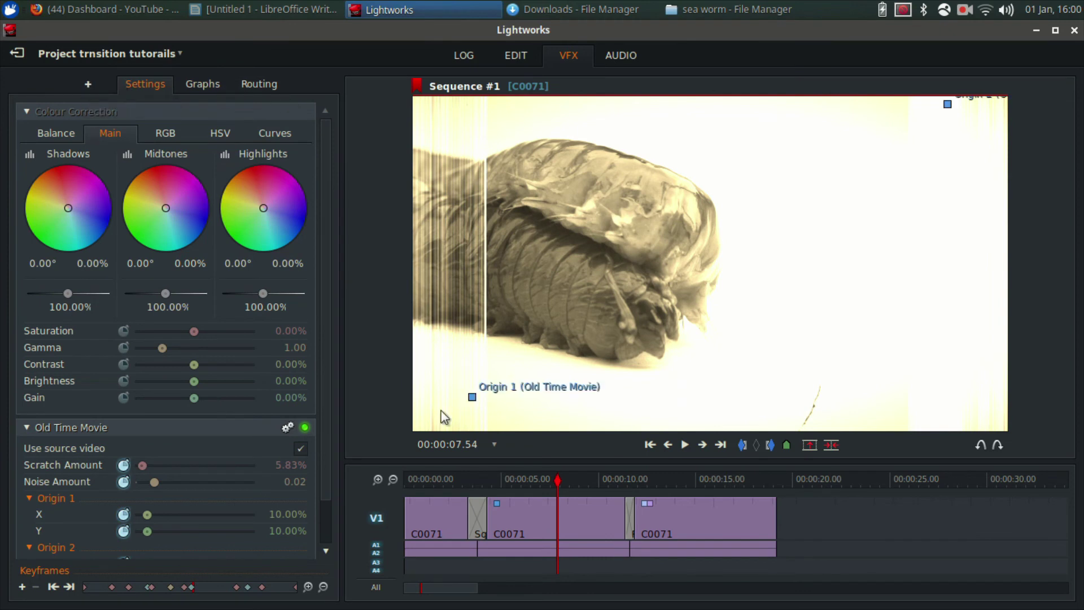
click(433, 477)
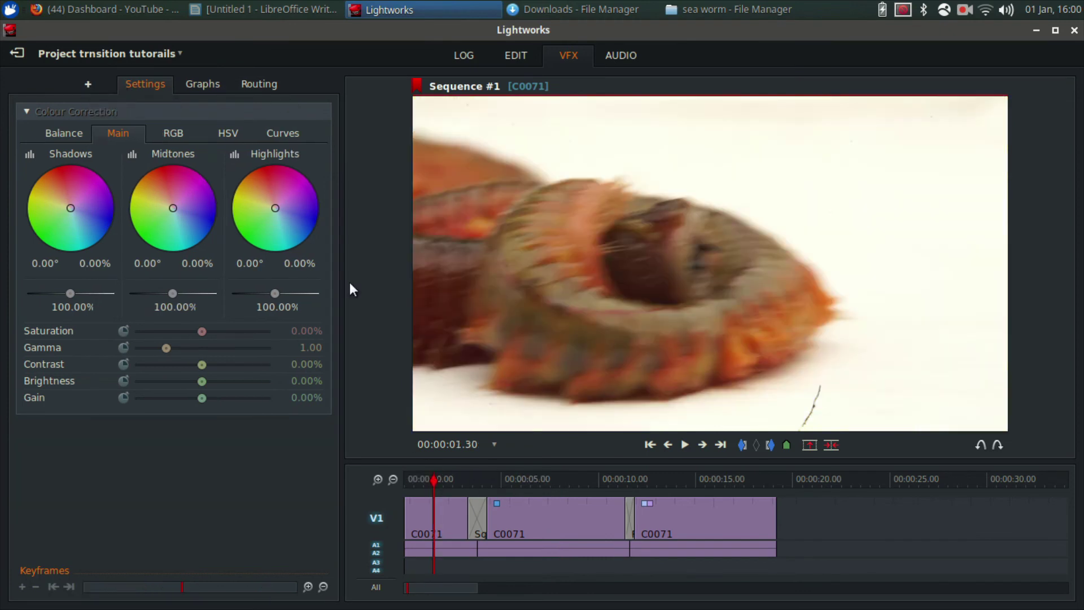
click(88, 84)
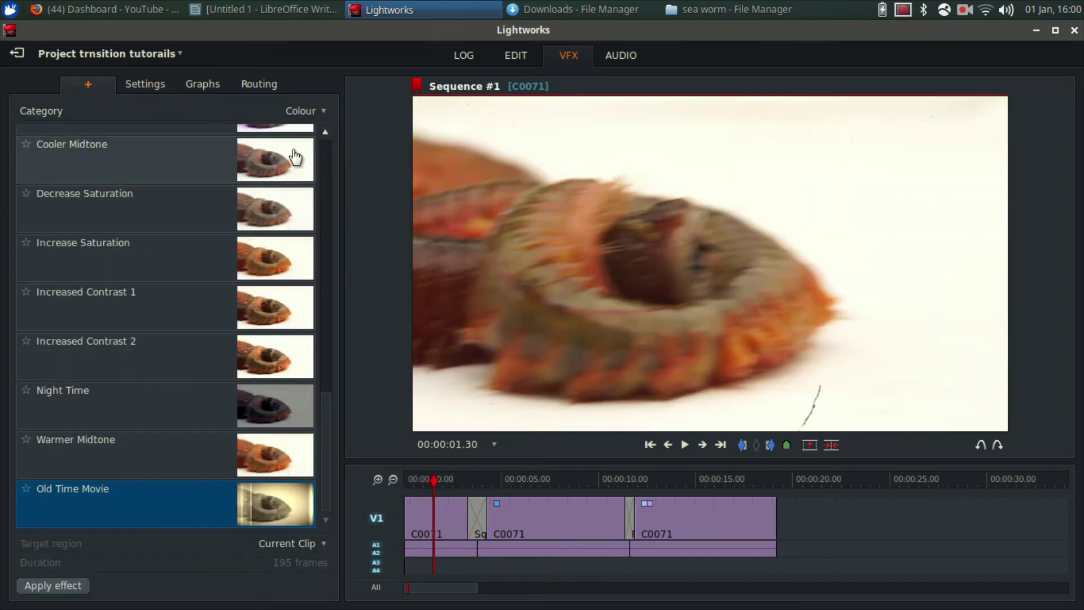
click(314, 113)
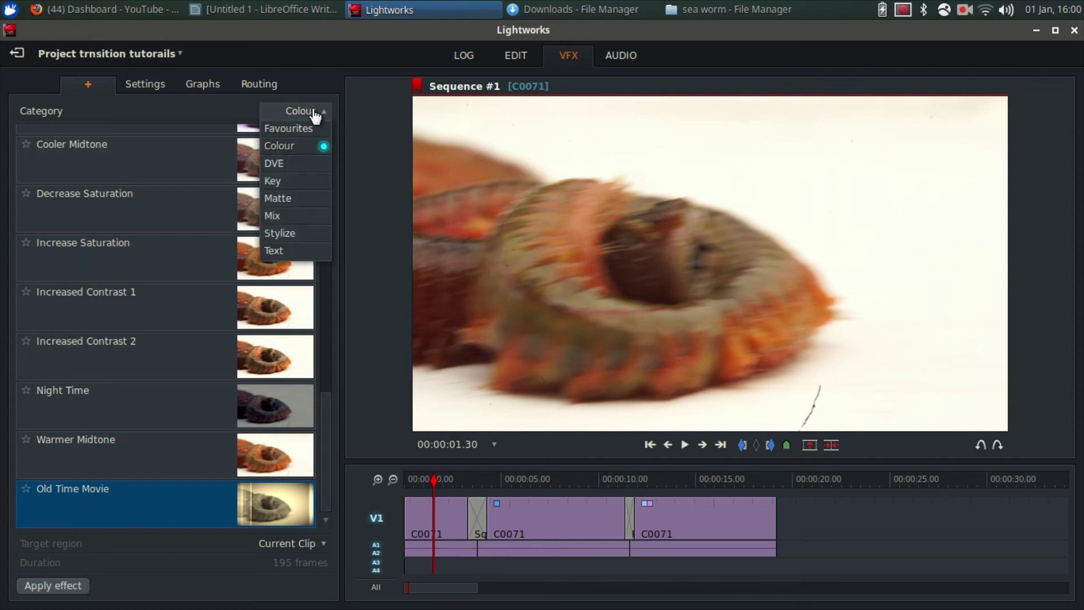
click(274, 250)
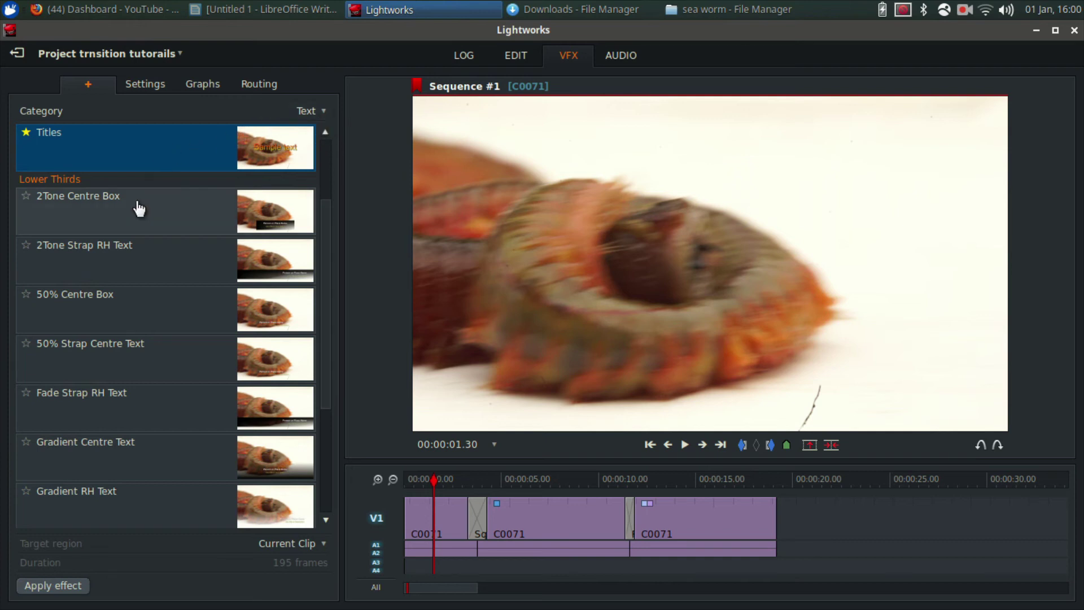
drag(324, 307, 317, 442)
click(121, 412)
click(56, 586)
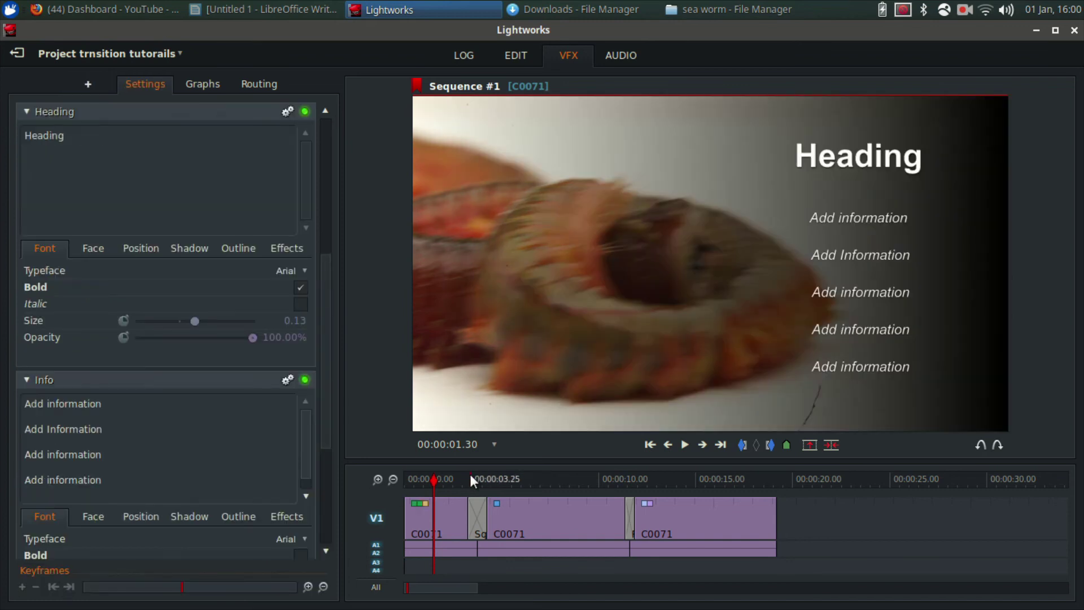
mouse_move(436, 477)
mouse_down()
mouse_move(418, 478)
mouse_move(432, 482)
mouse_up()
drag(328, 426, 337, 371)
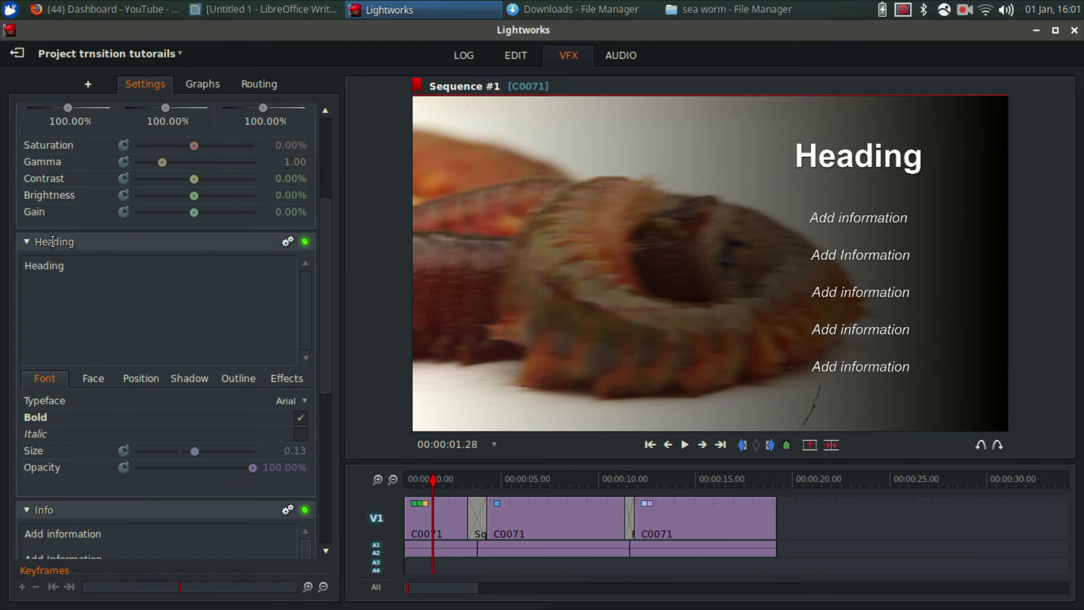
click(288, 244)
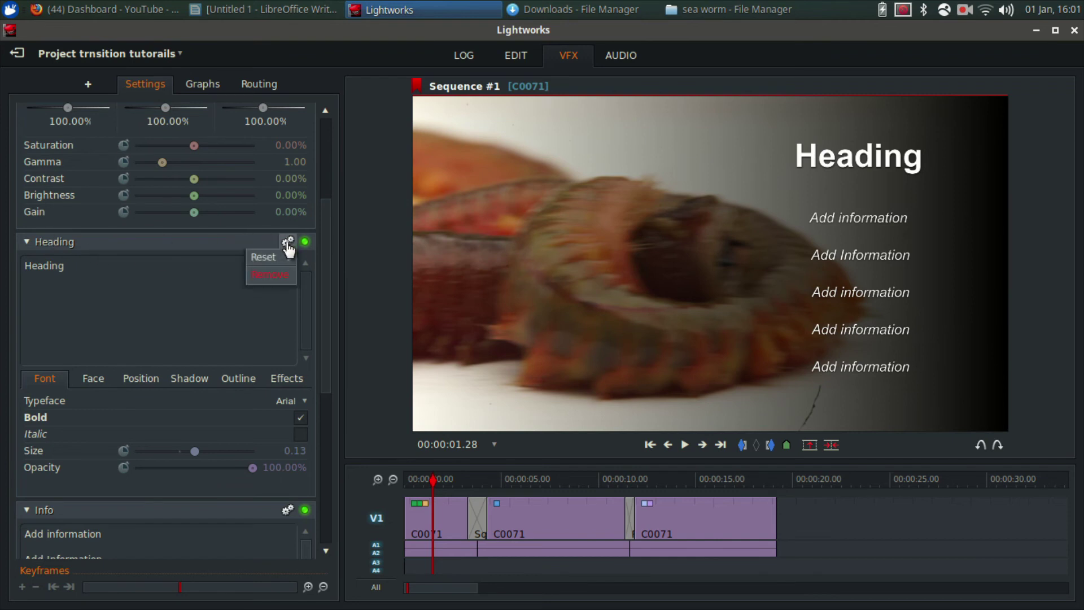
click(269, 269)
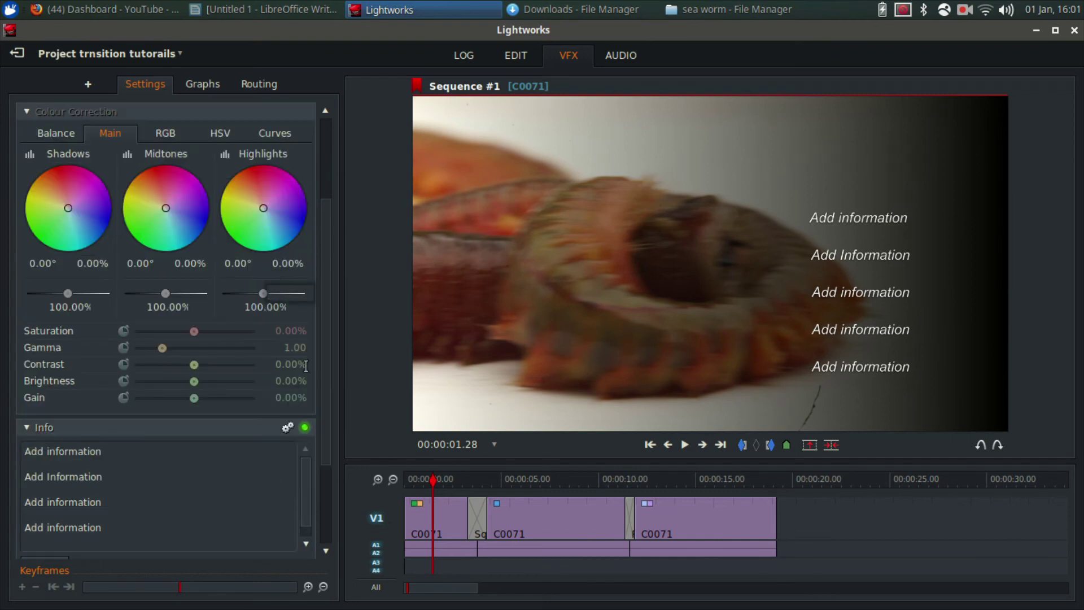
click(287, 428)
click(268, 453)
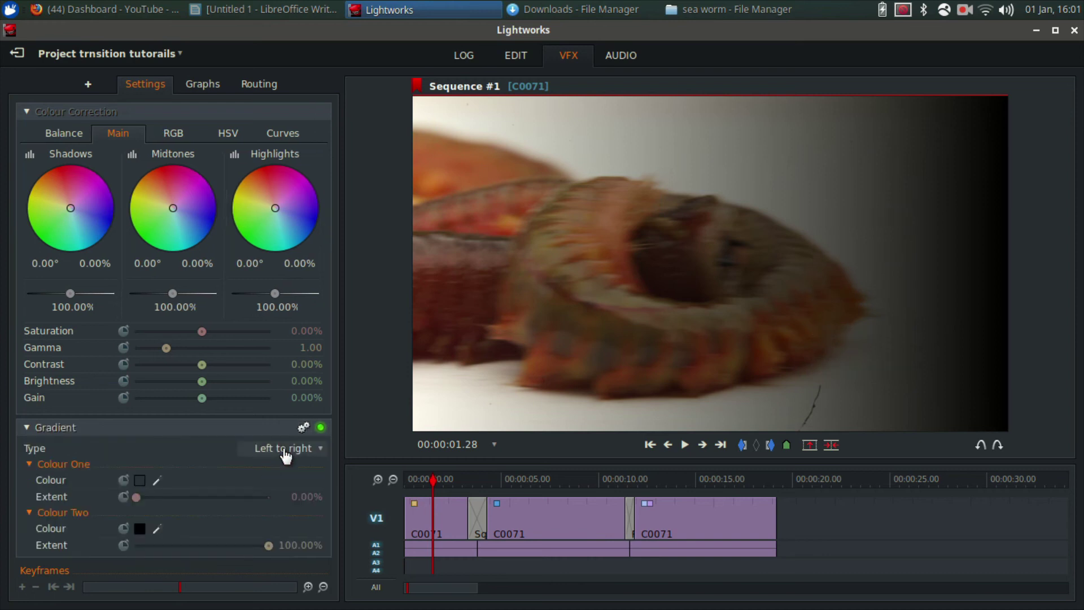
click(303, 427)
click(285, 457)
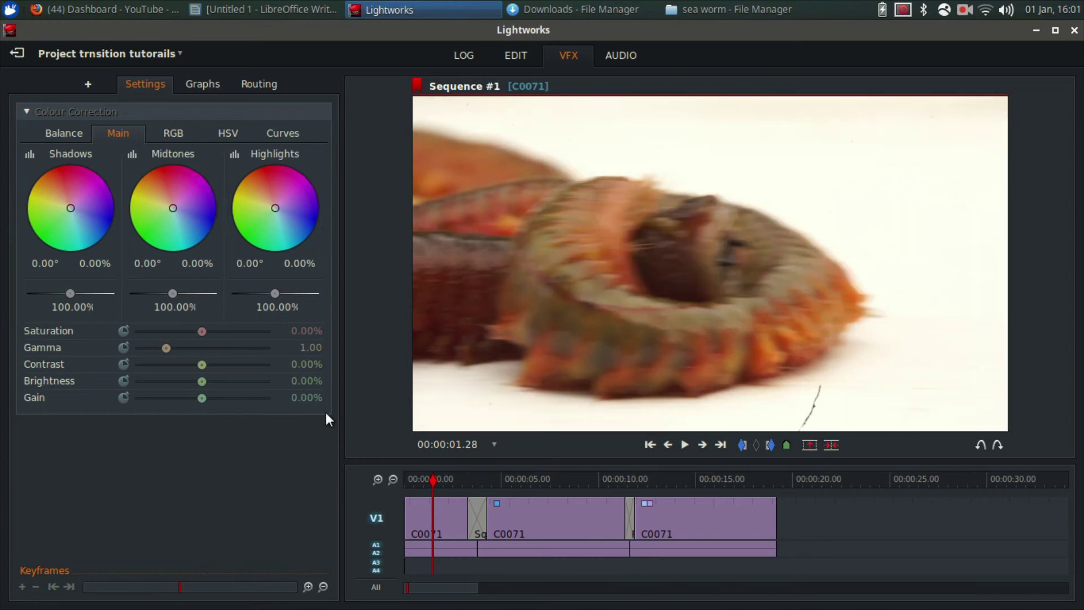
- Apply the Titles effect to the first C0071 clip with the text 'gebhatret sdfweaisid as'
click(88, 83)
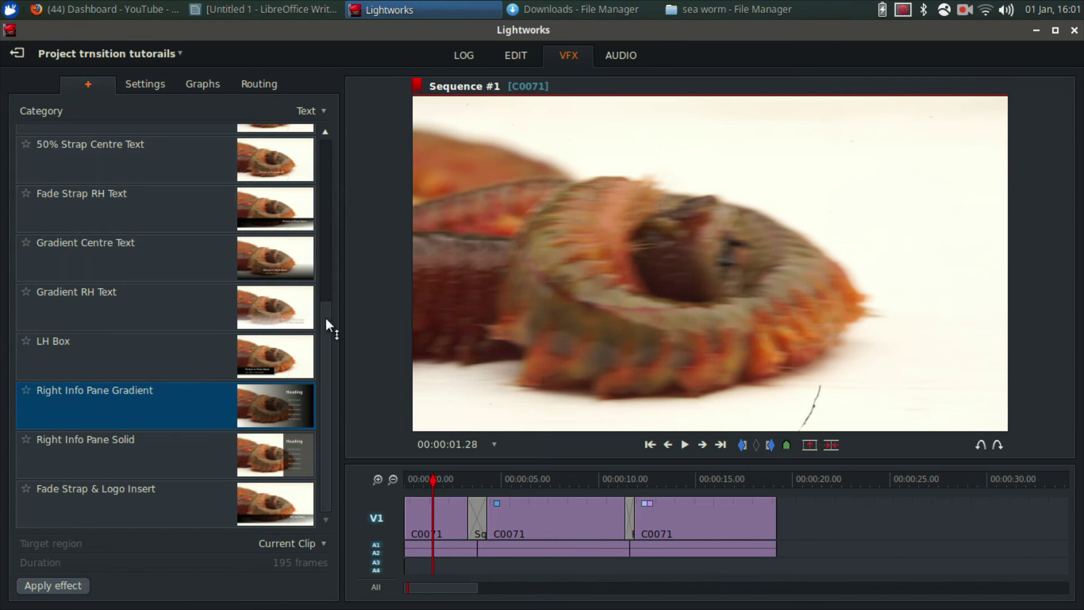
drag(326, 327, 339, 162)
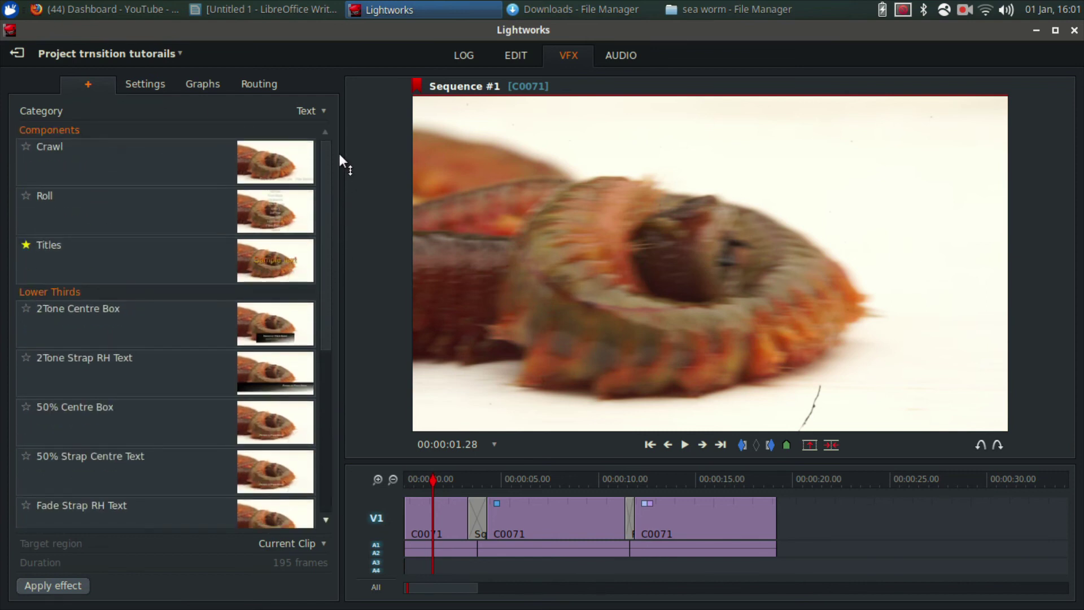
click(96, 279)
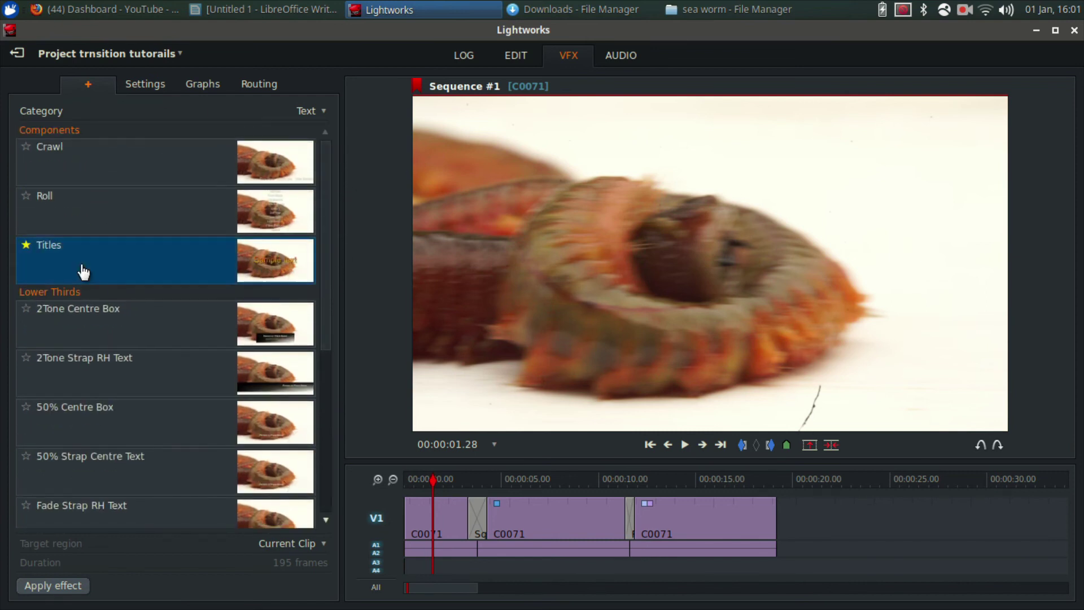
click(49, 588)
drag(435, 480, 416, 478)
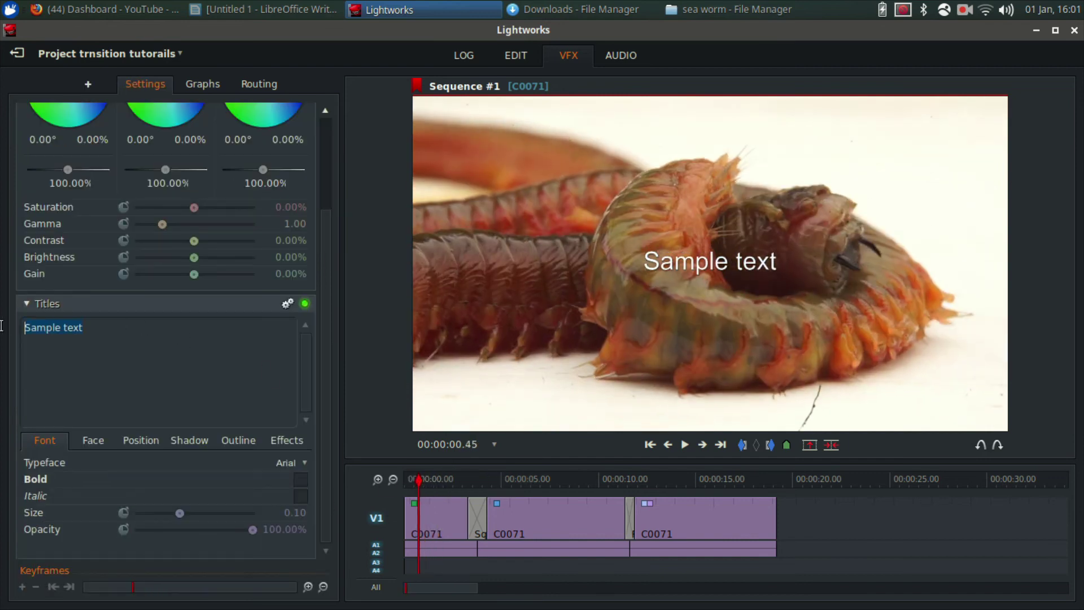
text(gebhatret sdfweaisid as)
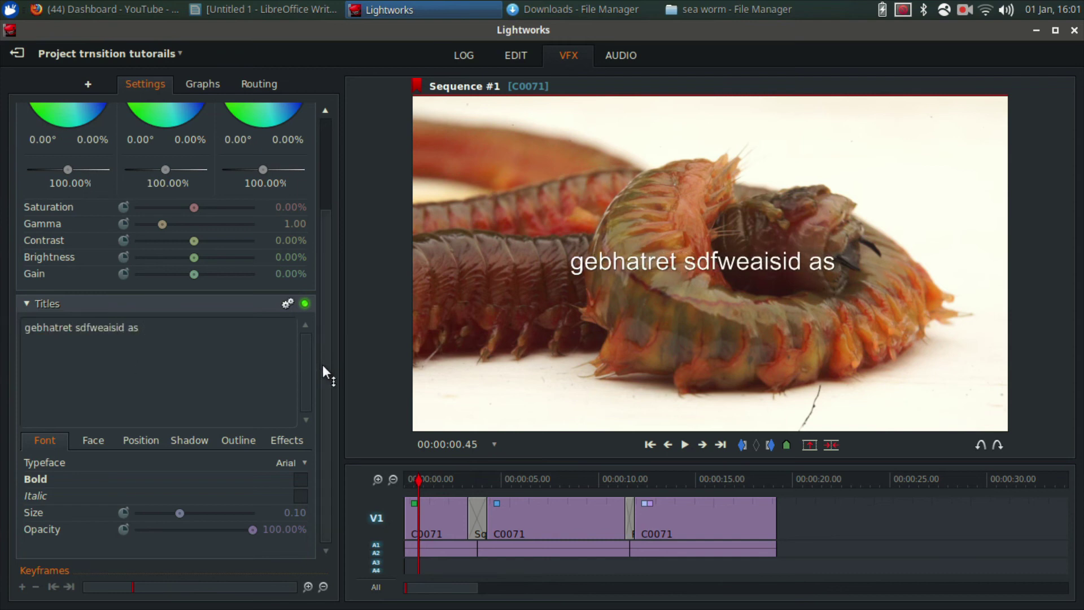
- Enlarge the title font size to 0.12 and set Colour One to red, then review Position and Shadow
drag(181, 511, 183, 513)
click(100, 441)
click(140, 479)
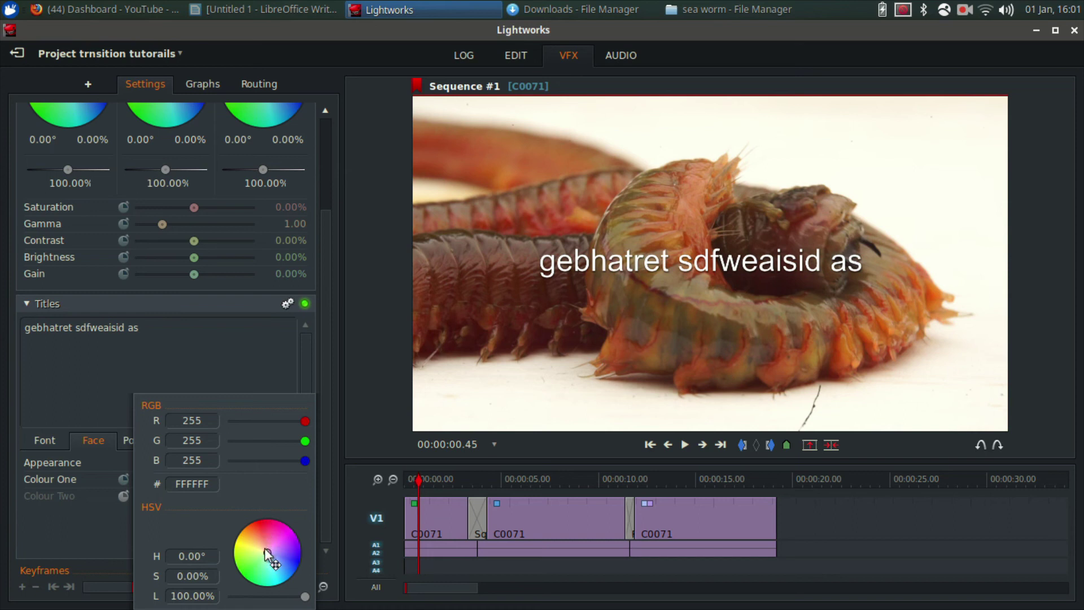
drag(264, 547, 262, 505)
click(256, 373)
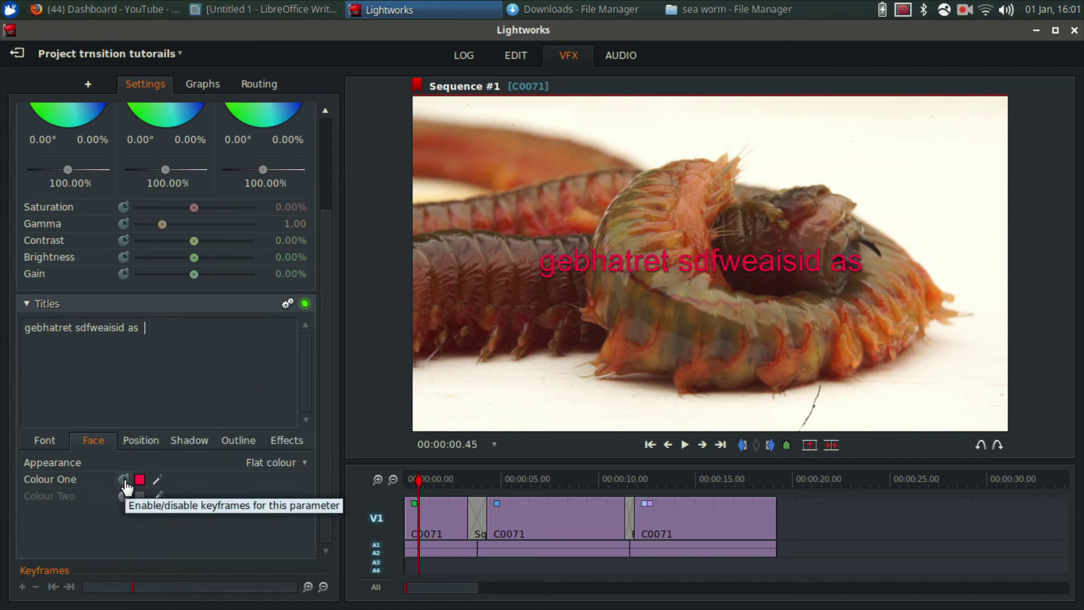
click(50, 442)
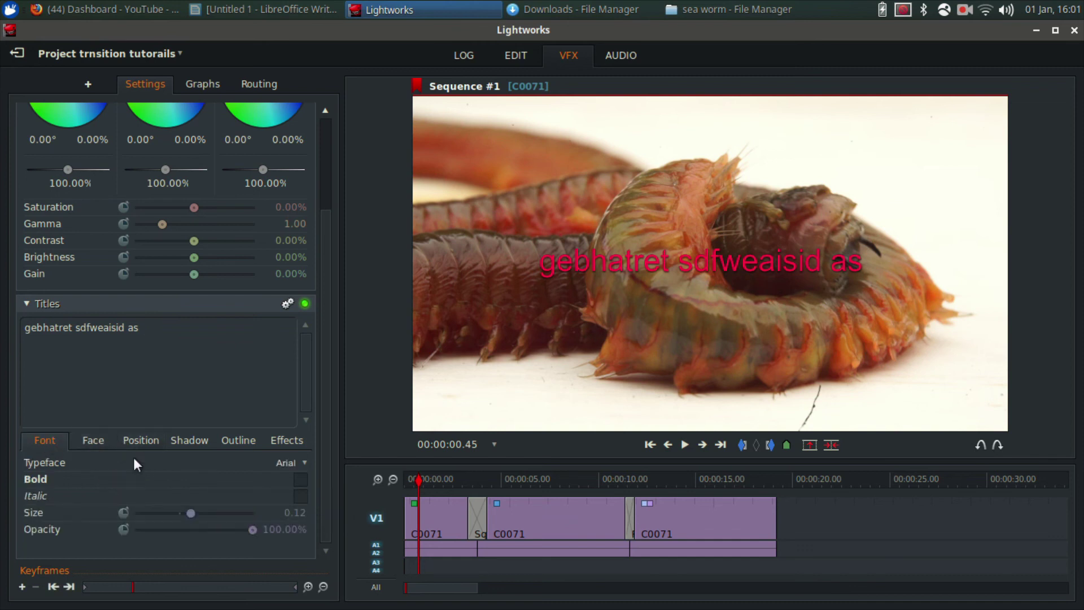
click(147, 446)
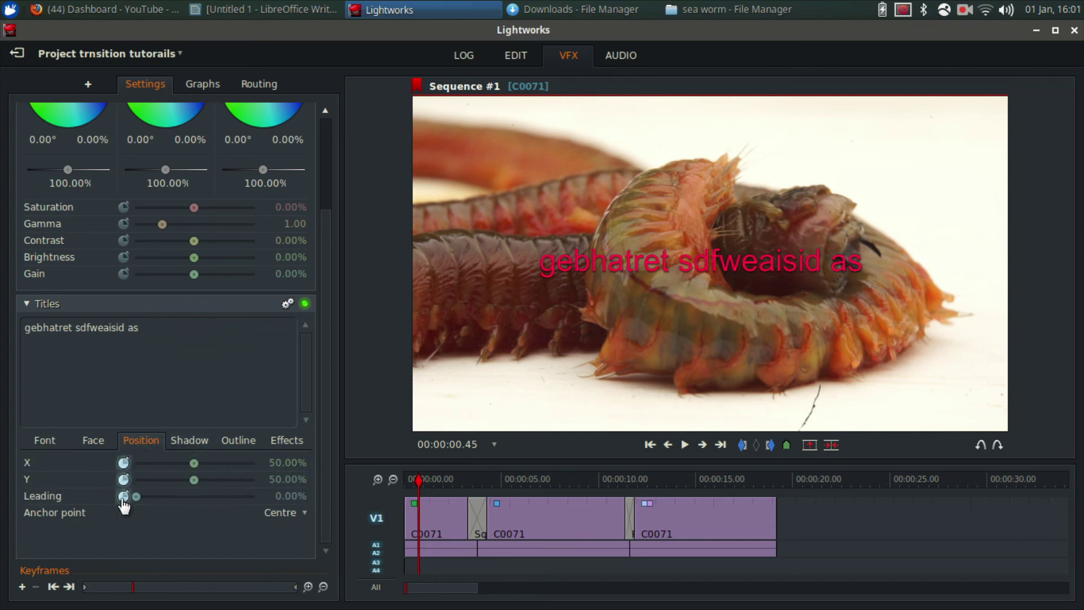
click(186, 438)
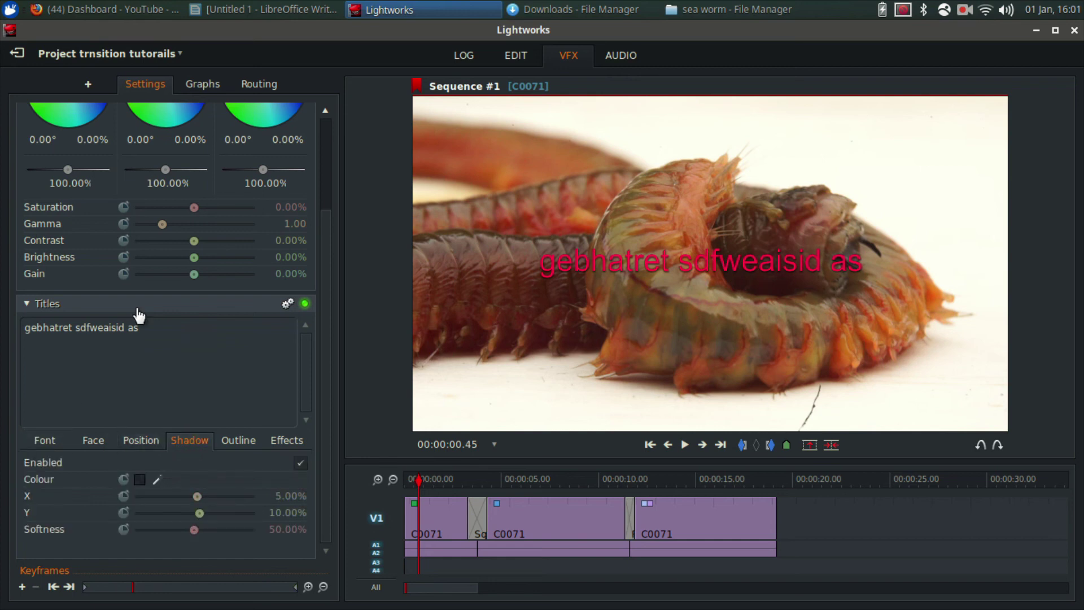
- In Graphs, add a blue Colour One keyframe to the title
click(213, 84)
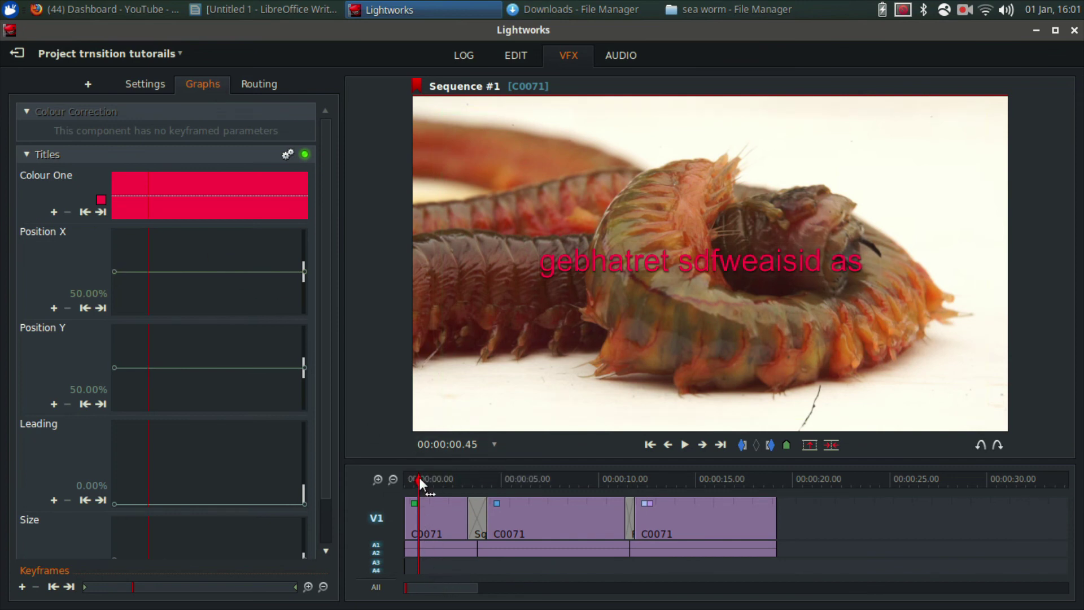
drag(420, 480, 412, 479)
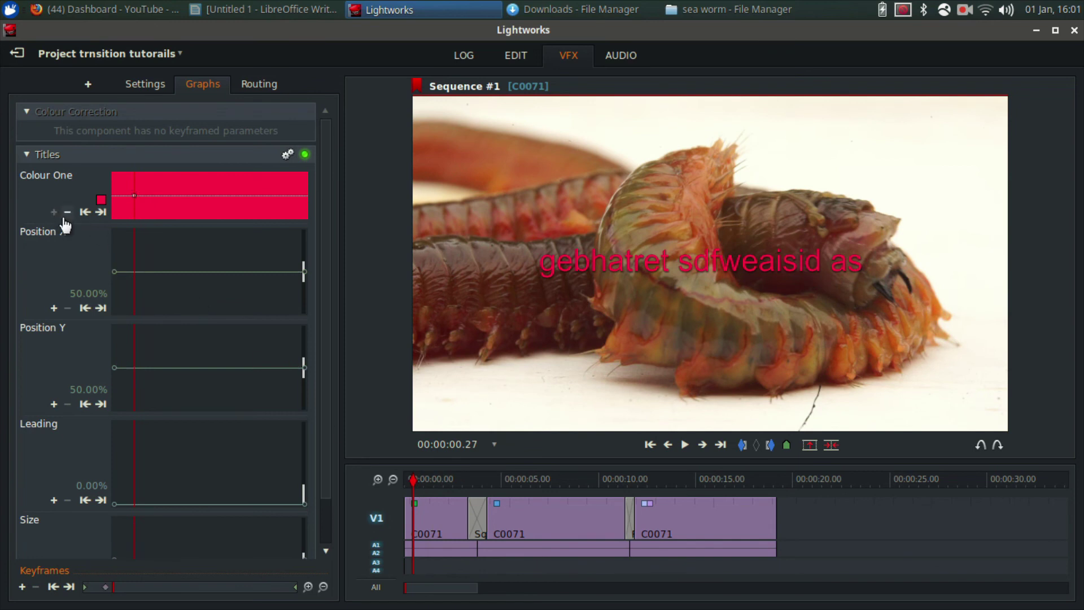
key(space)
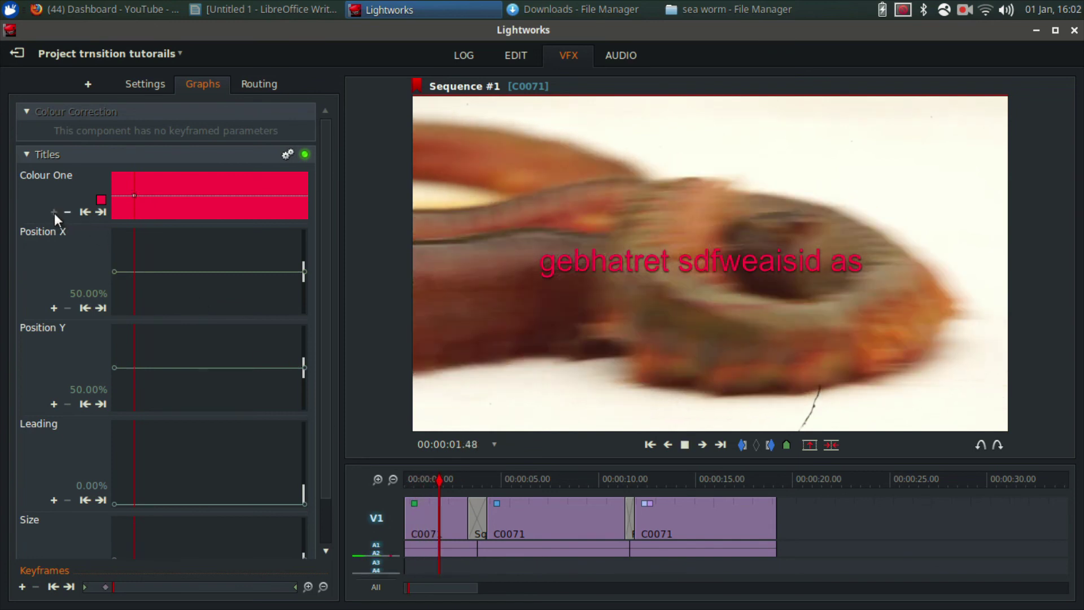
key(space)
click(101, 200)
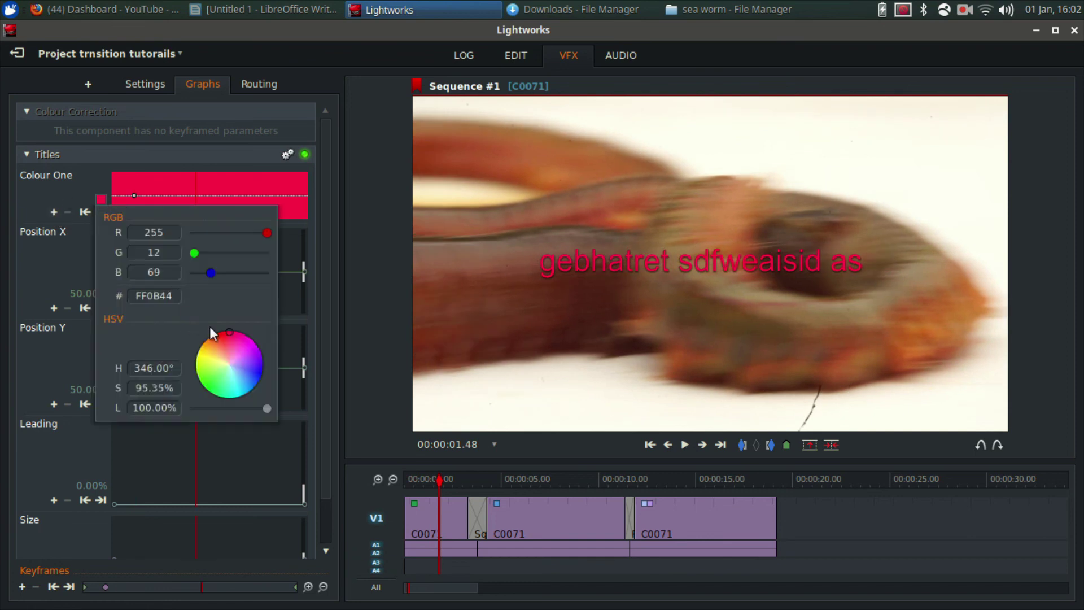
mouse_move(224, 339)
mouse_down()
mouse_move(229, 364)
mouse_move(262, 364)
mouse_up()
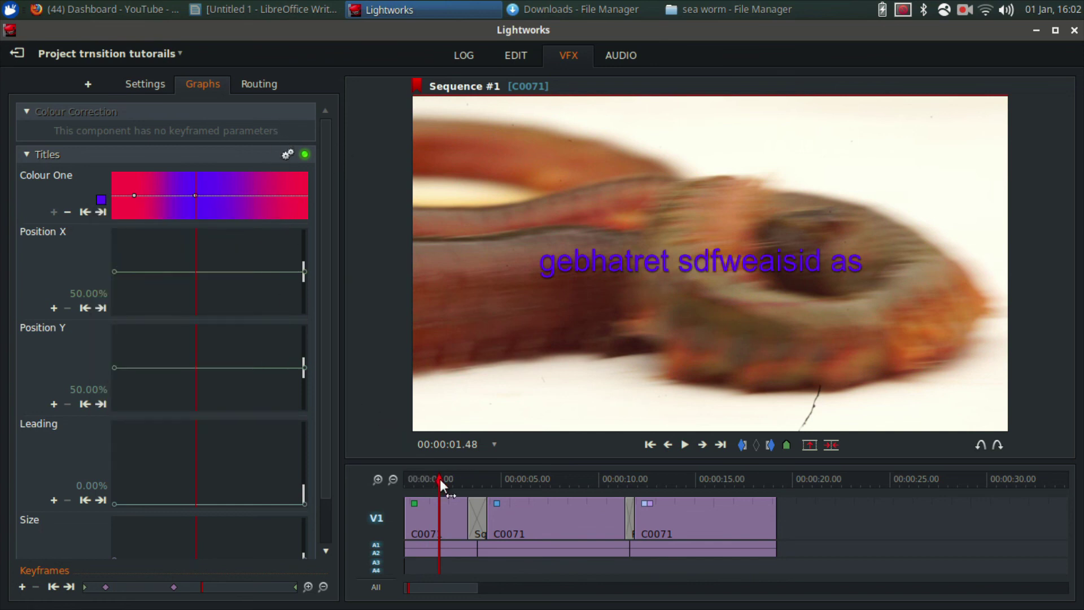
- Replay the title from the start and step back through its colour keyframes
drag(439, 480, 350, 489)
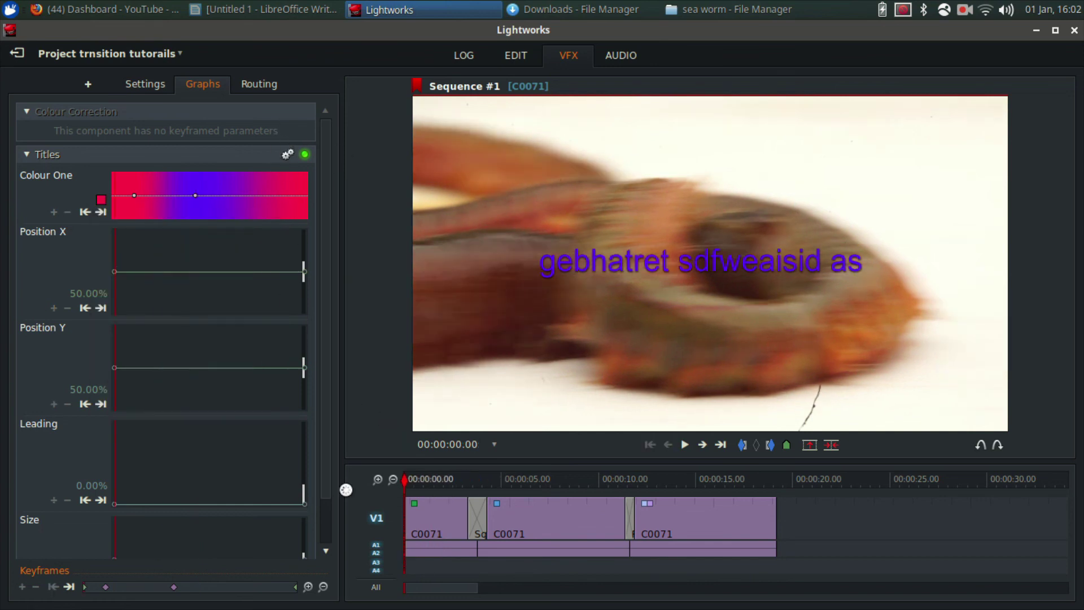
key(space)
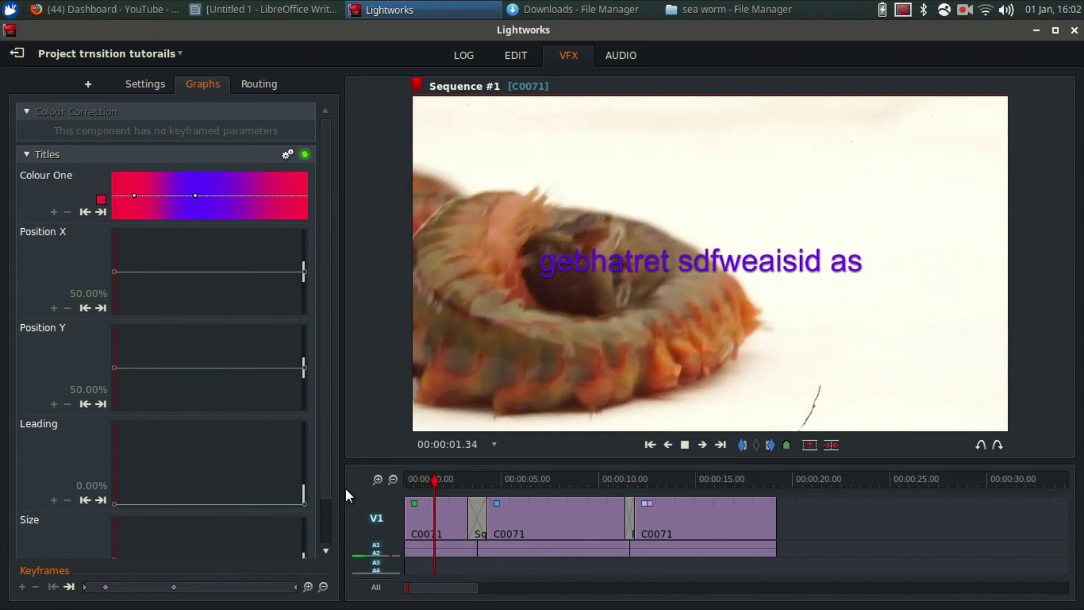
key(space)
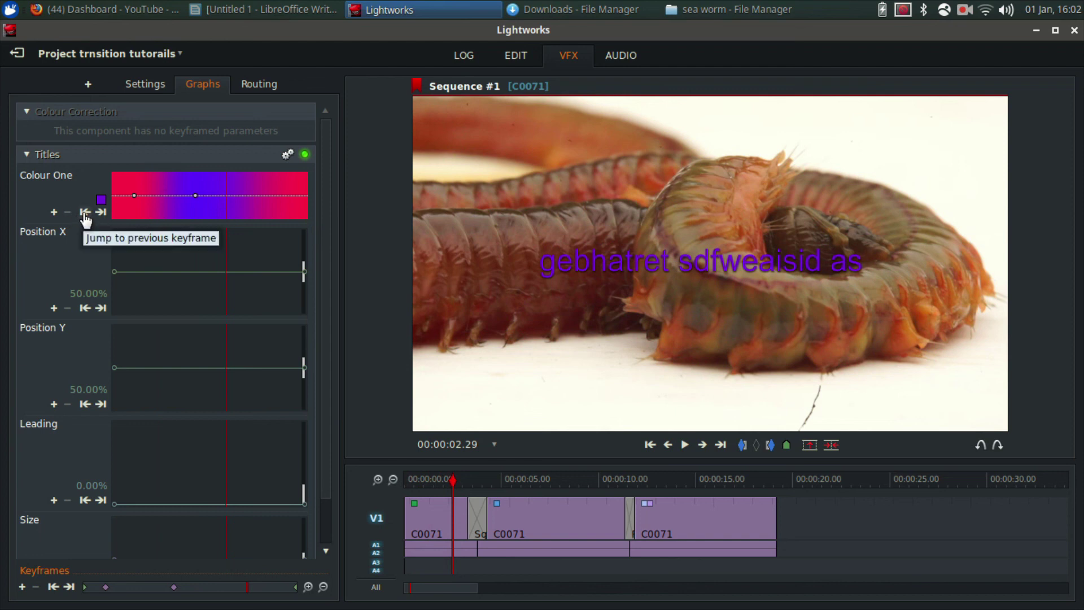
click(194, 196)
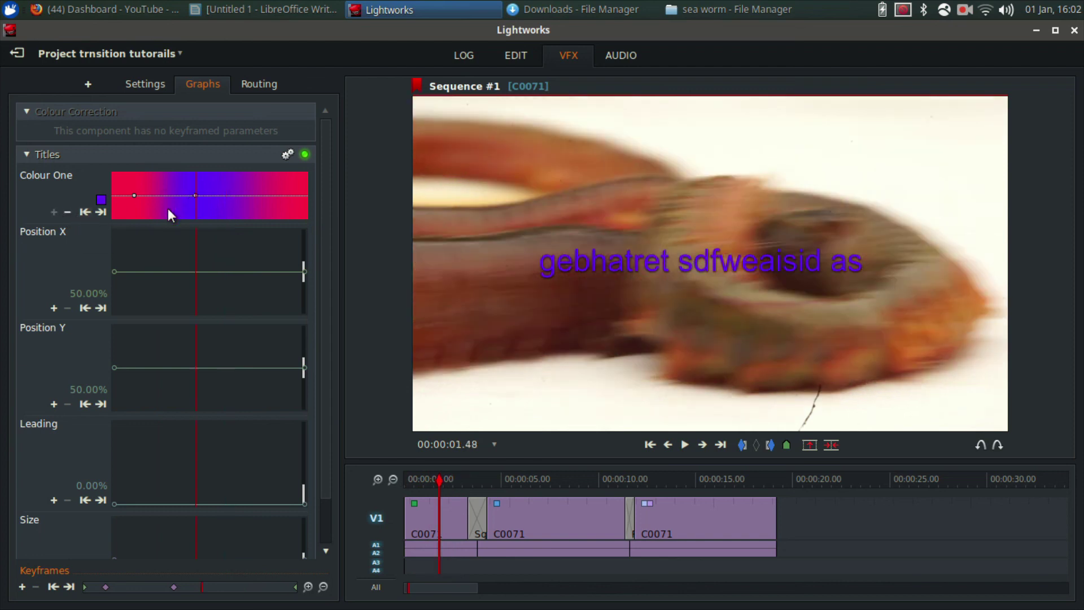
click(85, 212)
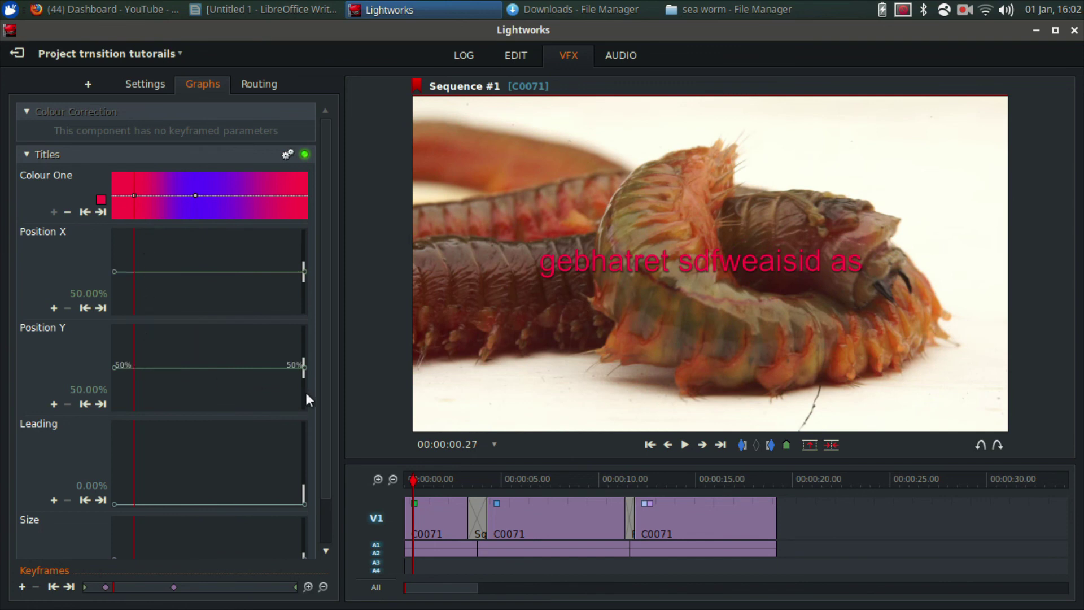
- Add Size keyframes growing the title from 0.1 to about 0.2 and back, then play it
drag(321, 399, 322, 452)
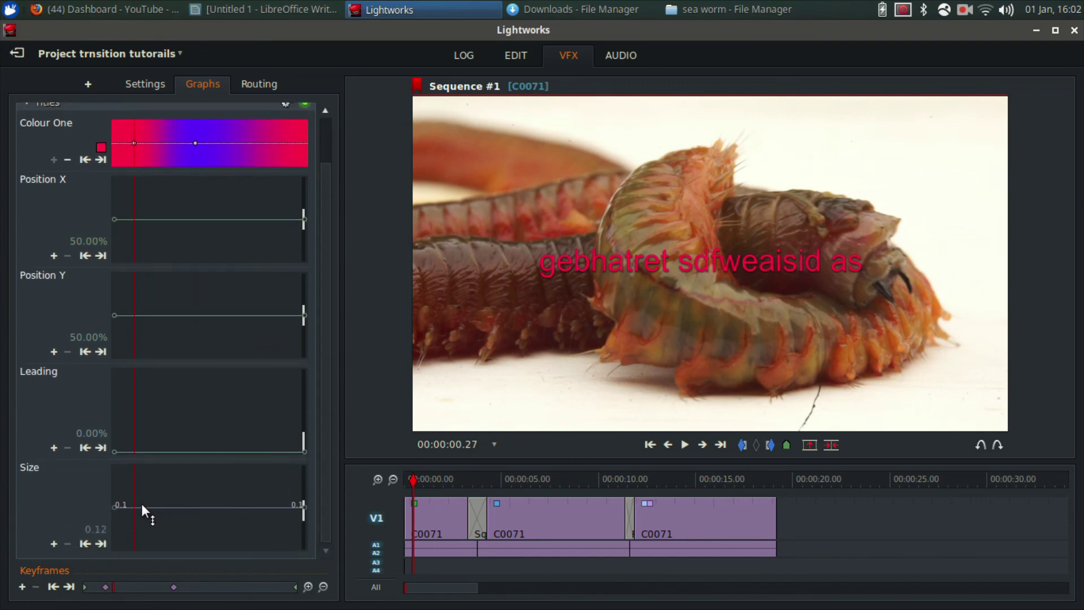
drag(134, 506, 133, 489)
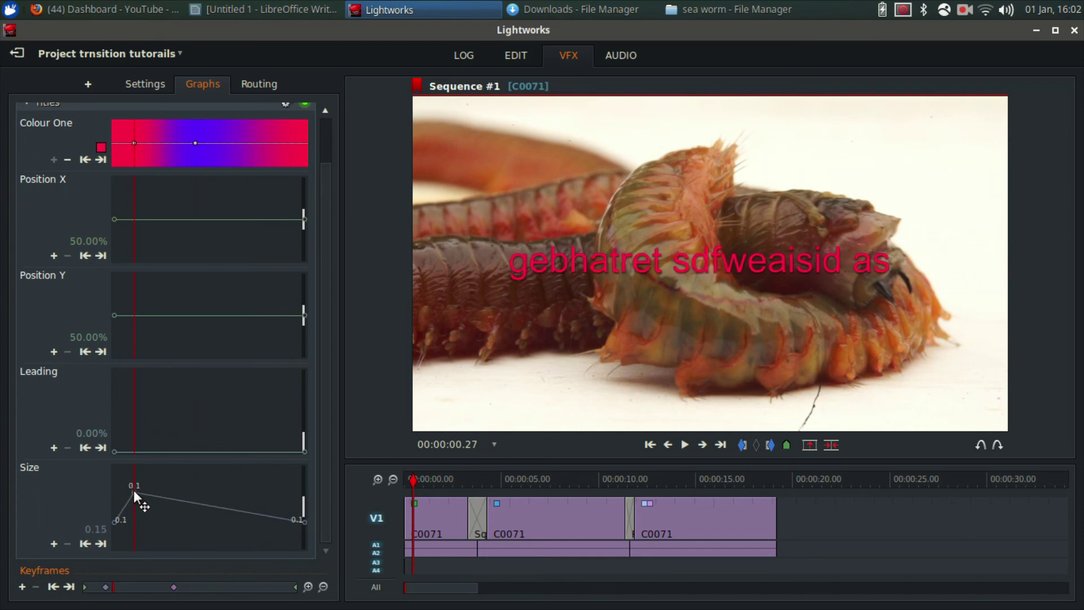
click(103, 161)
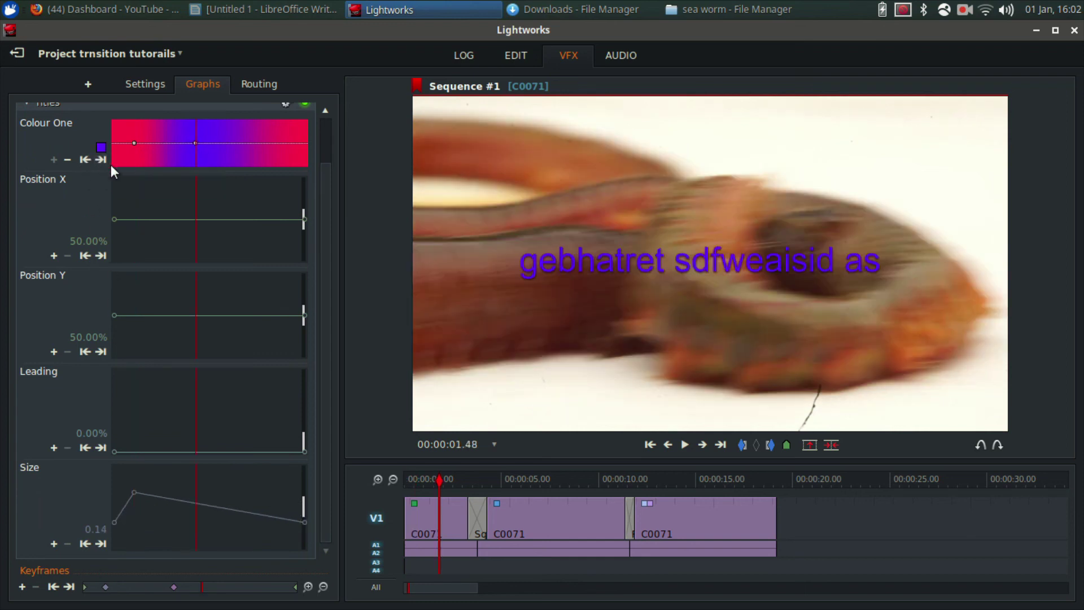
mouse_move(196, 505)
mouse_down()
mouse_move(195, 519)
mouse_move(197, 483)
mouse_move(197, 493)
mouse_up()
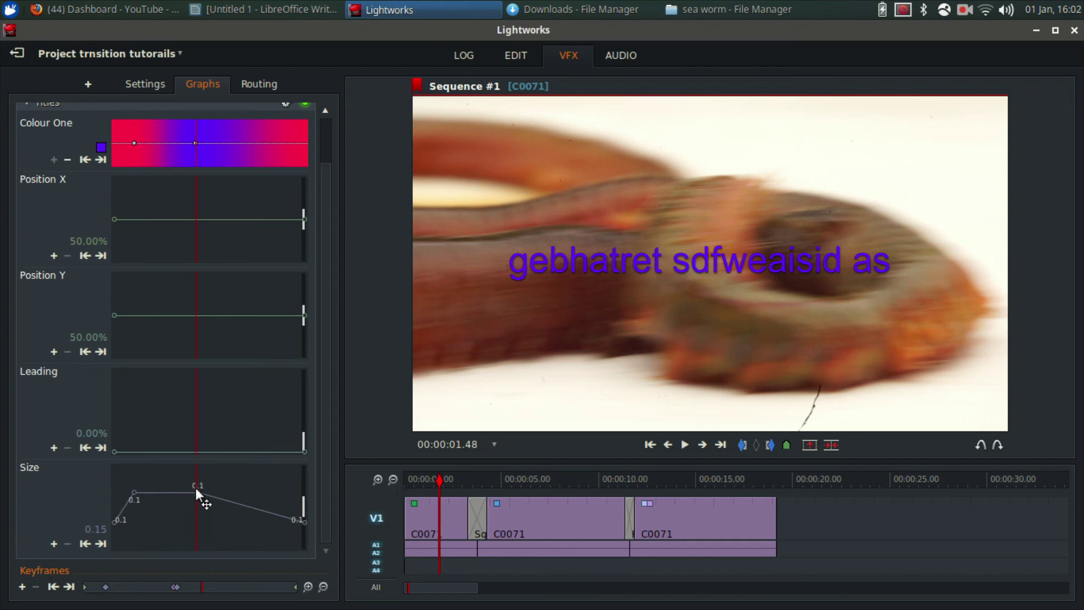
drag(196, 487, 196, 479)
drag(130, 501, 131, 486)
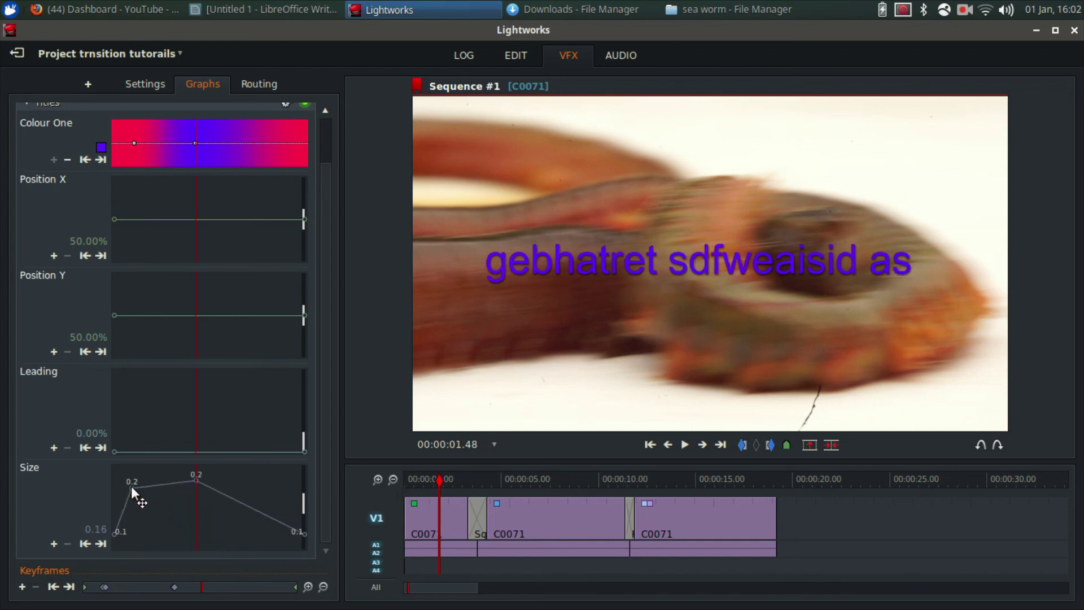
click(410, 477)
key(space)
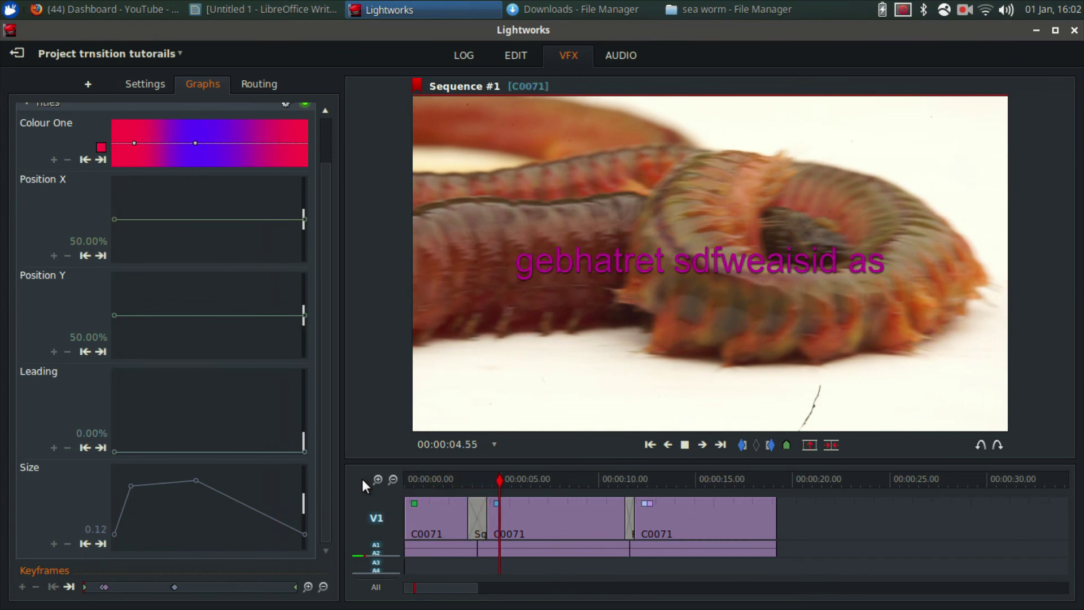
key(space)
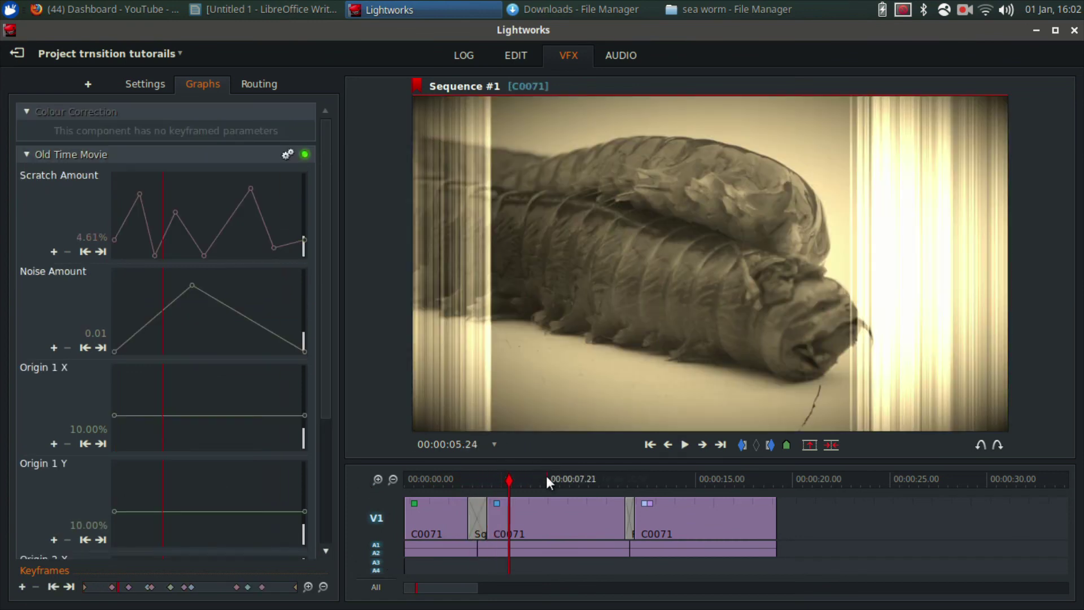
- Remove the Old Time Movie effect from the second C0071 clip
click(550, 476)
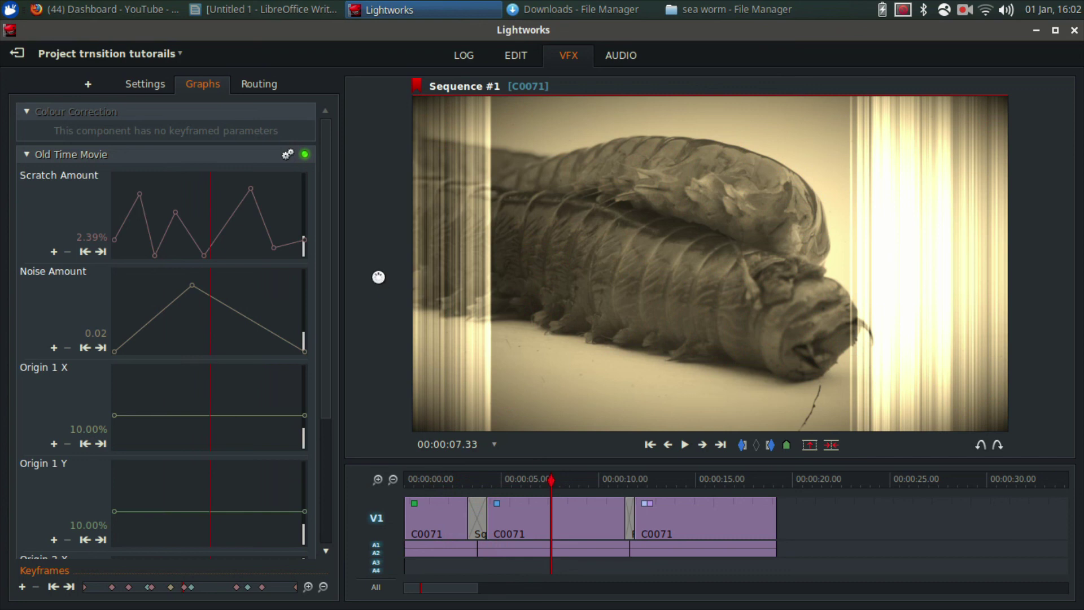
click(135, 86)
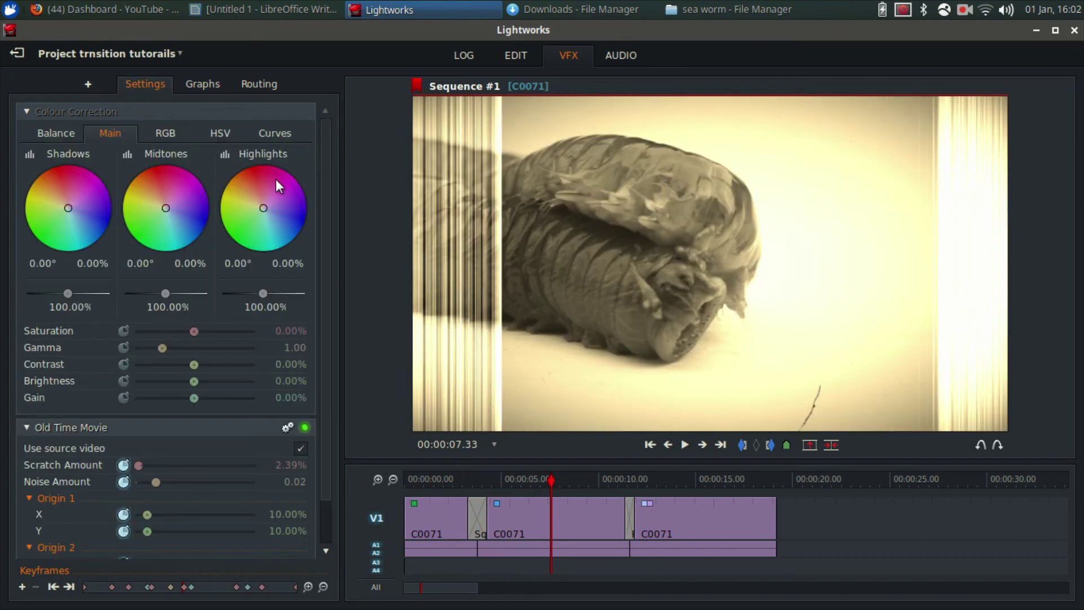
scroll(328, 214, down, 2)
click(287, 377)
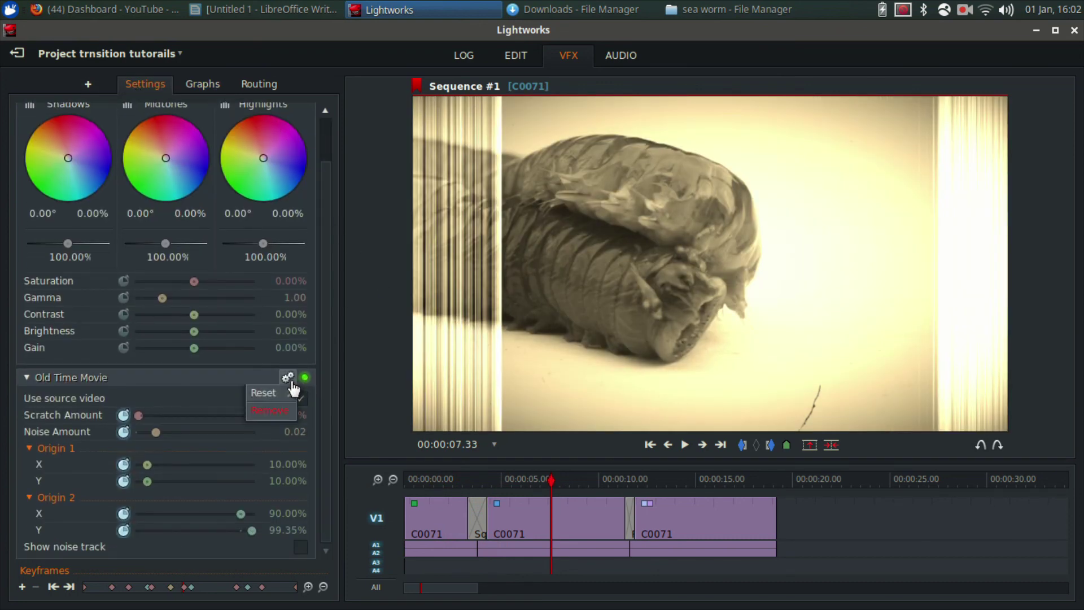
click(243, 376)
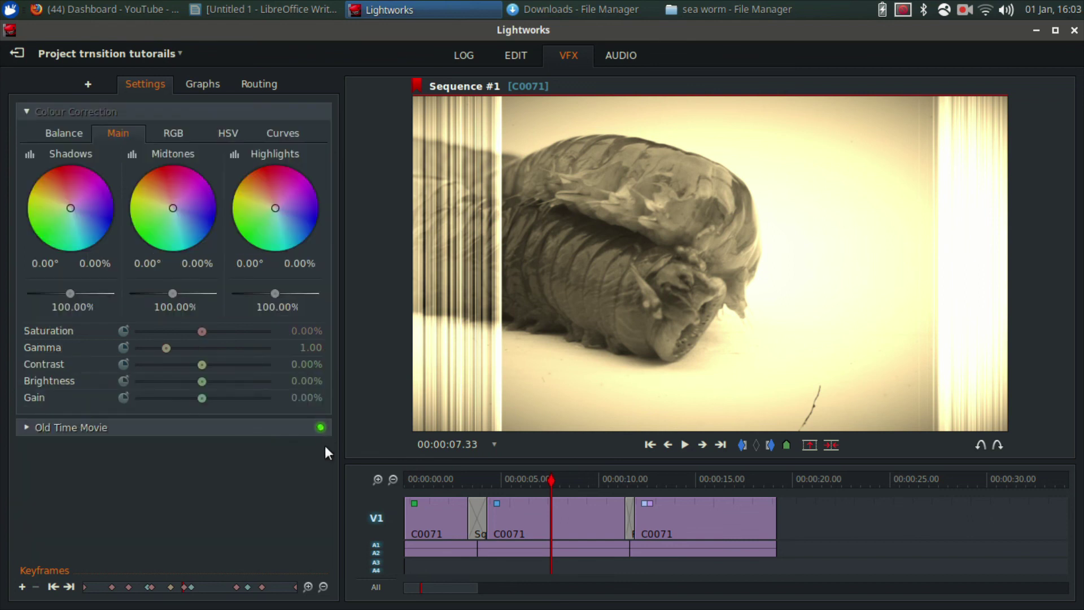
click(260, 431)
click(304, 429)
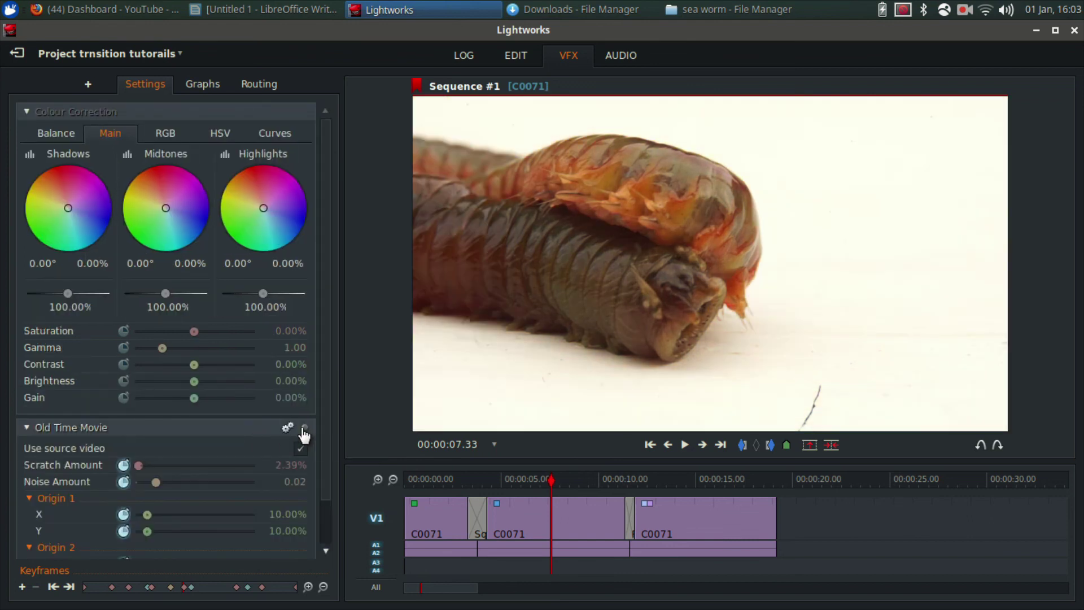
click(304, 428)
click(288, 427)
click(268, 461)
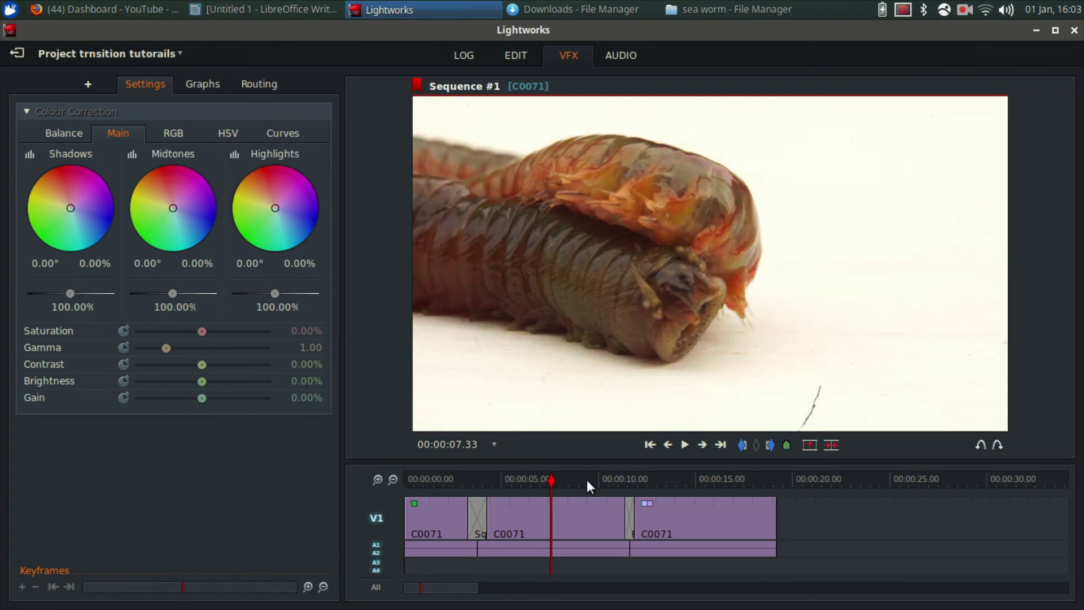
- Reset all 3D DVE values on the third clip to 0° rotation and Z 0.00
click(663, 480)
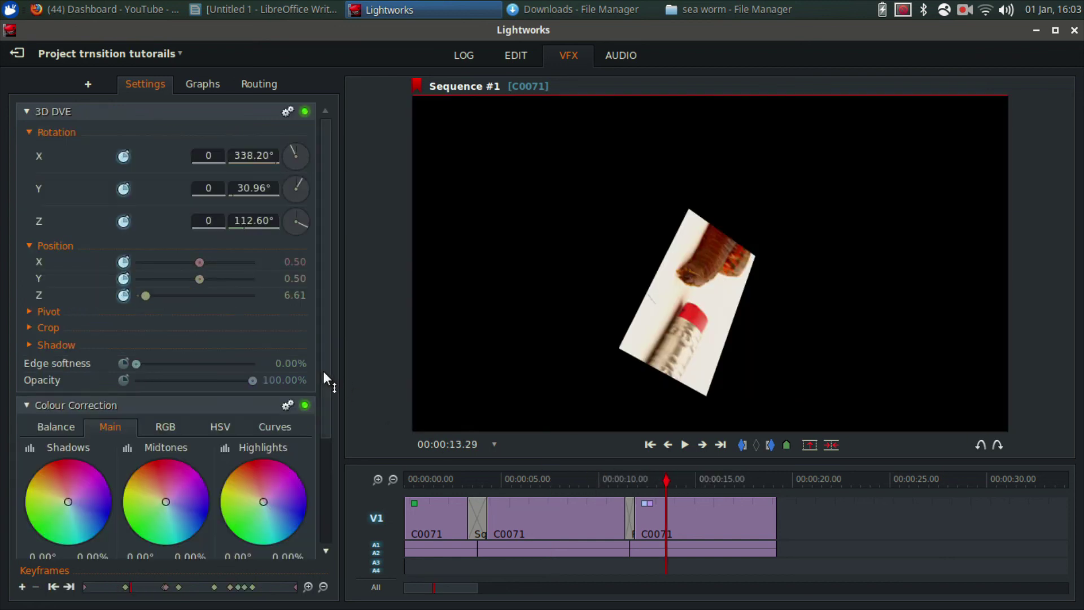
scroll(324, 395, down, 3)
scroll(323, 329, up, 3)
click(288, 113)
mouse_move(280, 127)
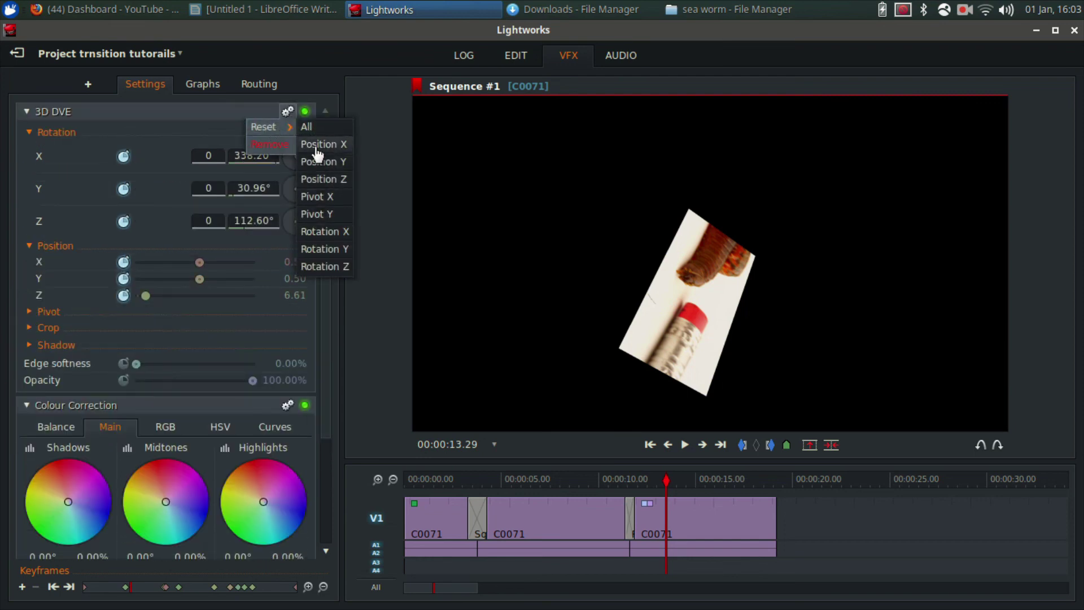
click(317, 127)
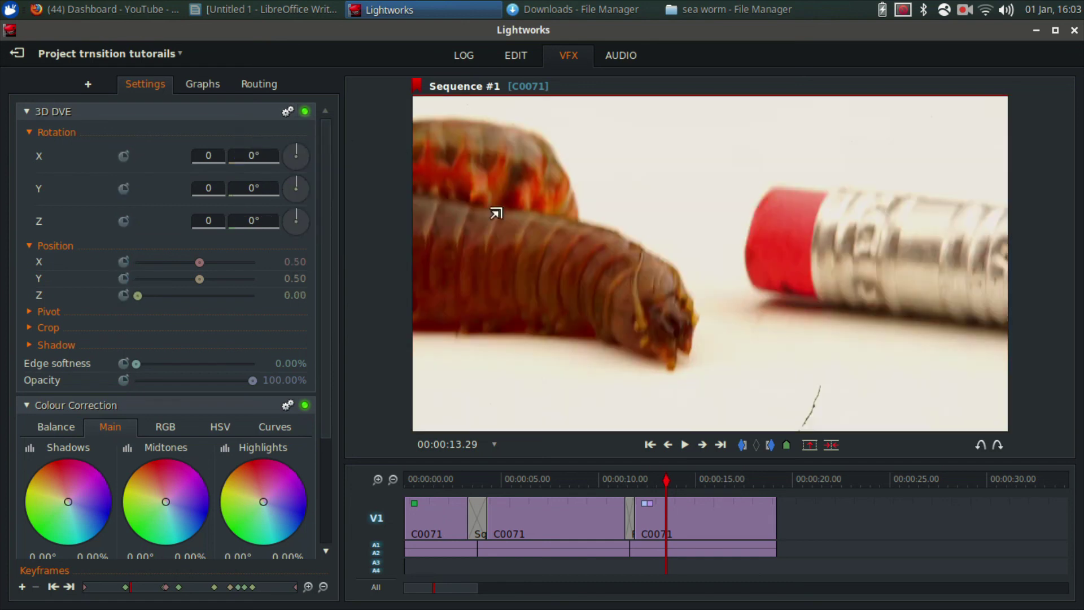
click(672, 480)
mouse_move(672, 480)
mouse_down()
mouse_move(701, 478)
mouse_move(675, 483)
mouse_up()
click(446, 480)
click(445, 484)
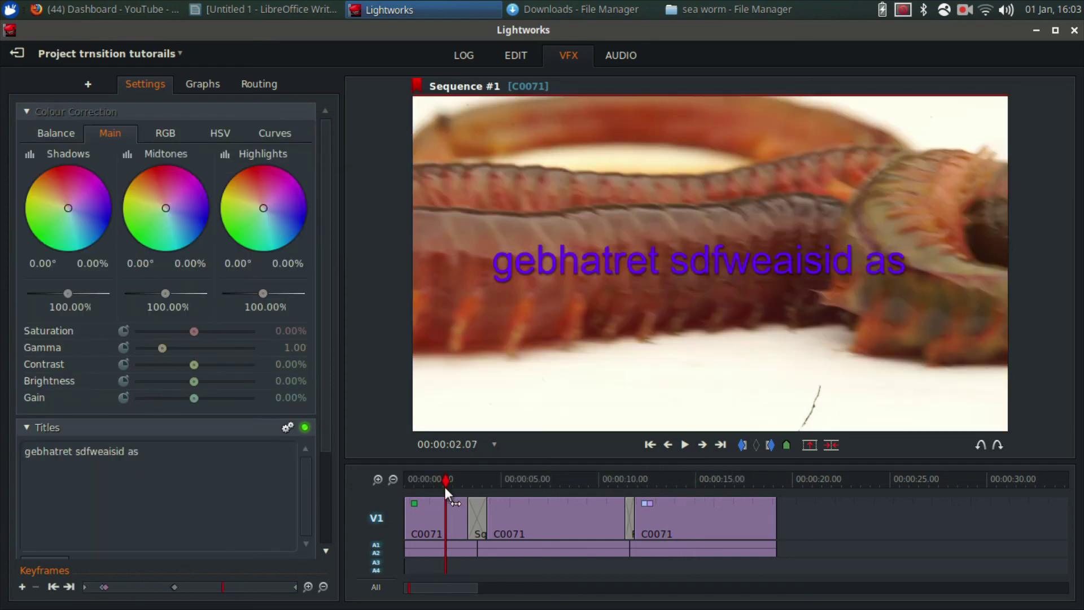
click(534, 483)
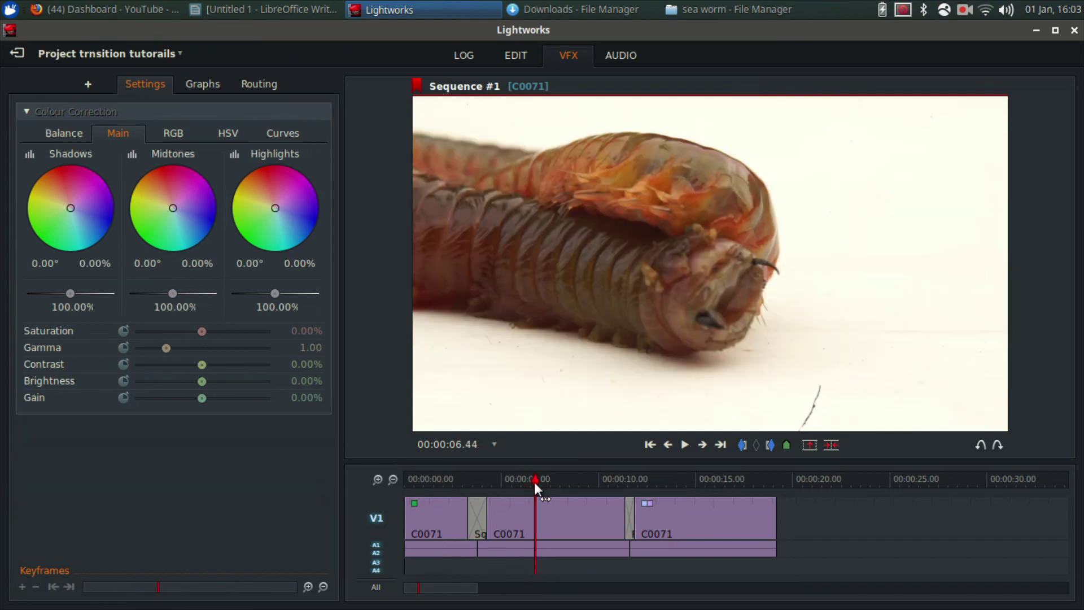
drag(540, 479, 534, 480)
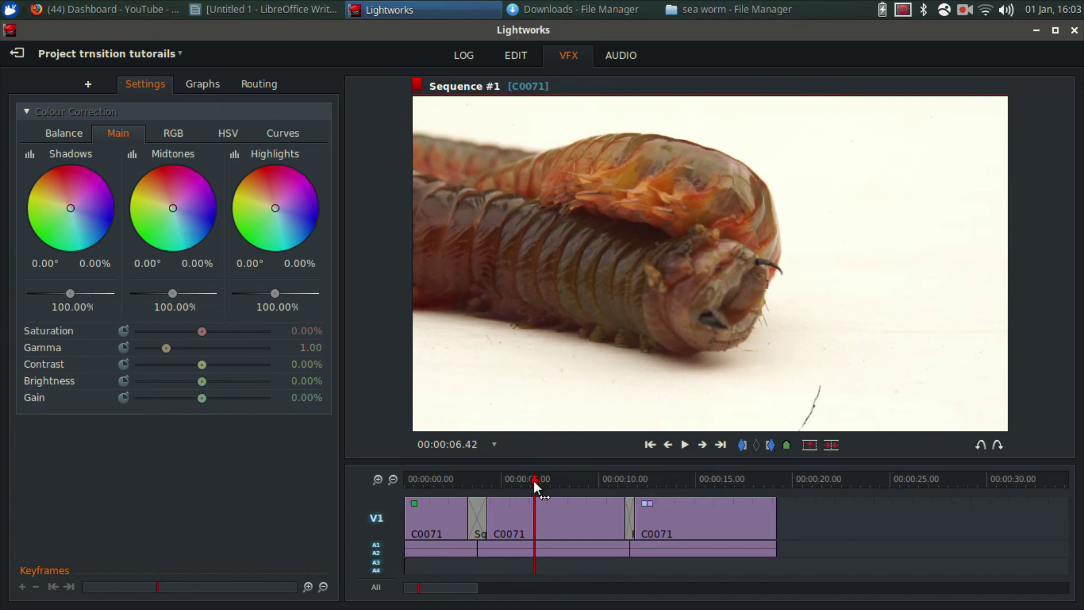
click(213, 89)
click(161, 90)
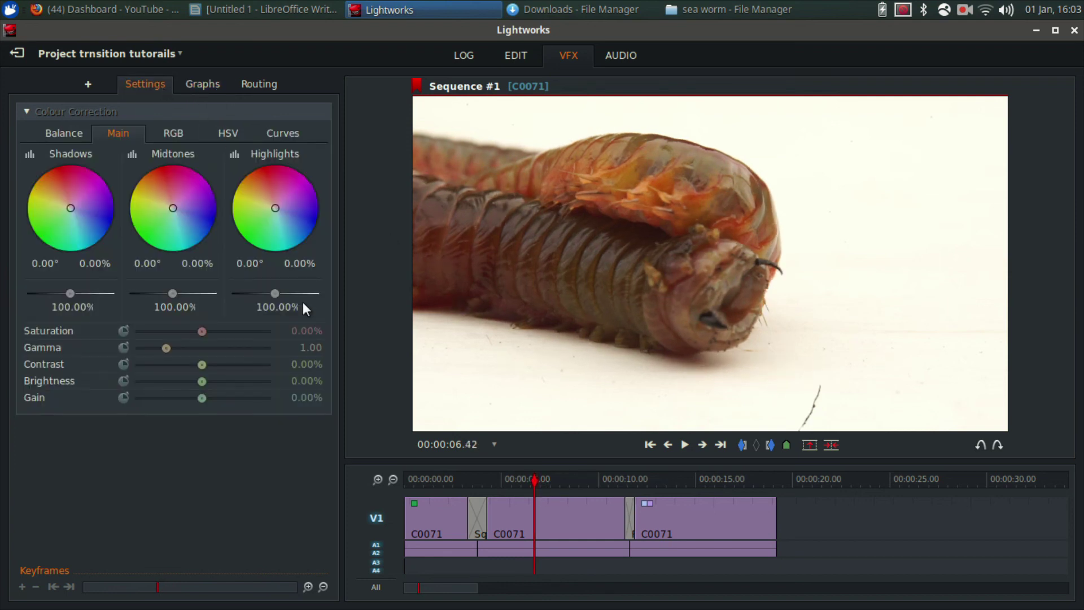